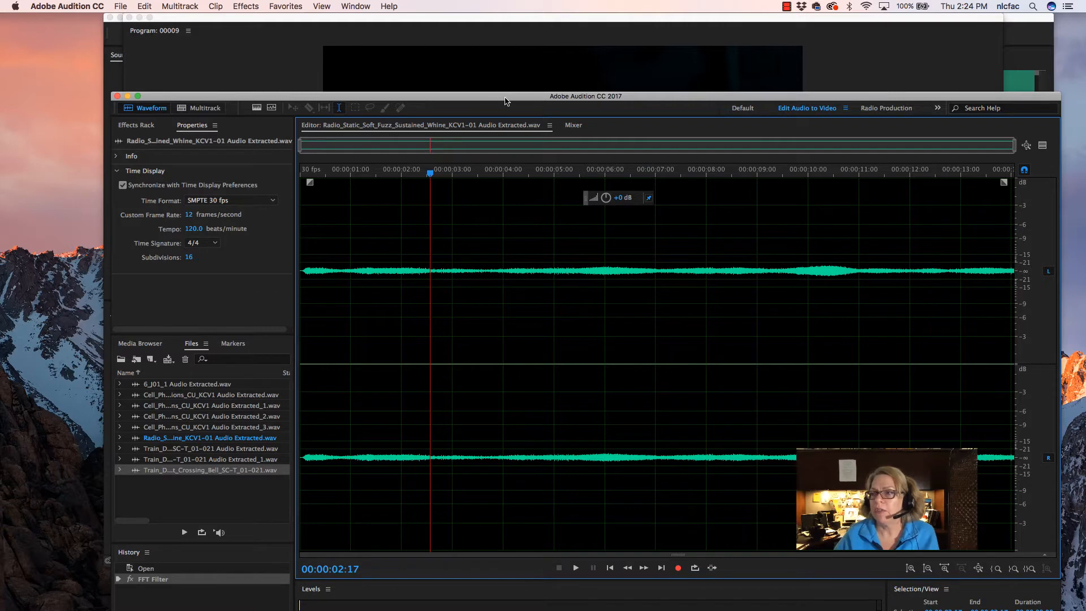
Step: Hide Adobe Audition to return to Premiere Pro, and shorten the Program monitor window to uncover the timeline's time ruler
left_click_drag(505, 99, 487, 69)
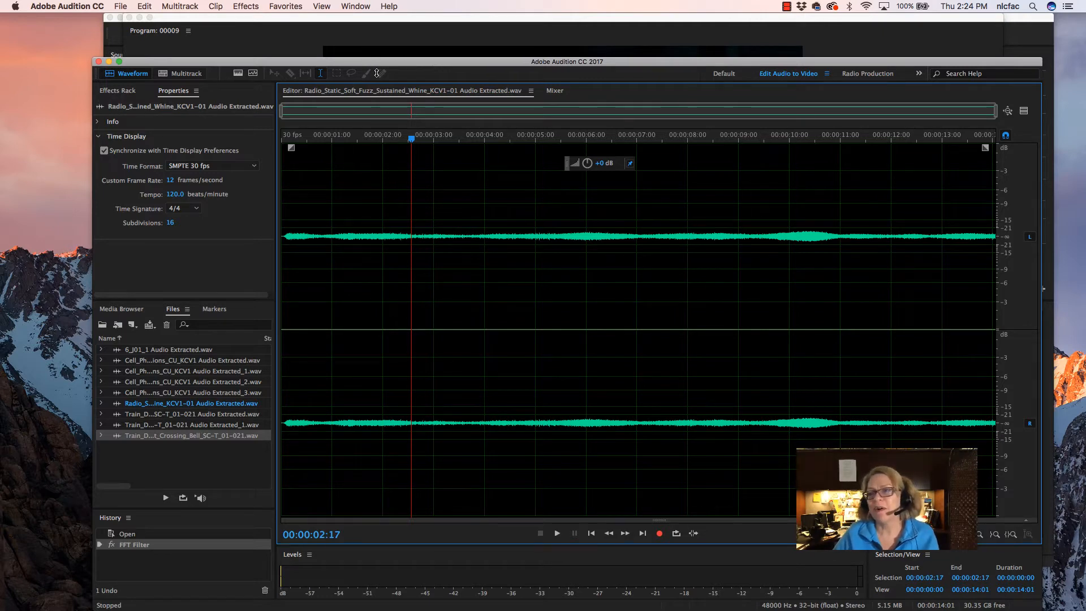
left_click_drag(377, 73, 403, 187)
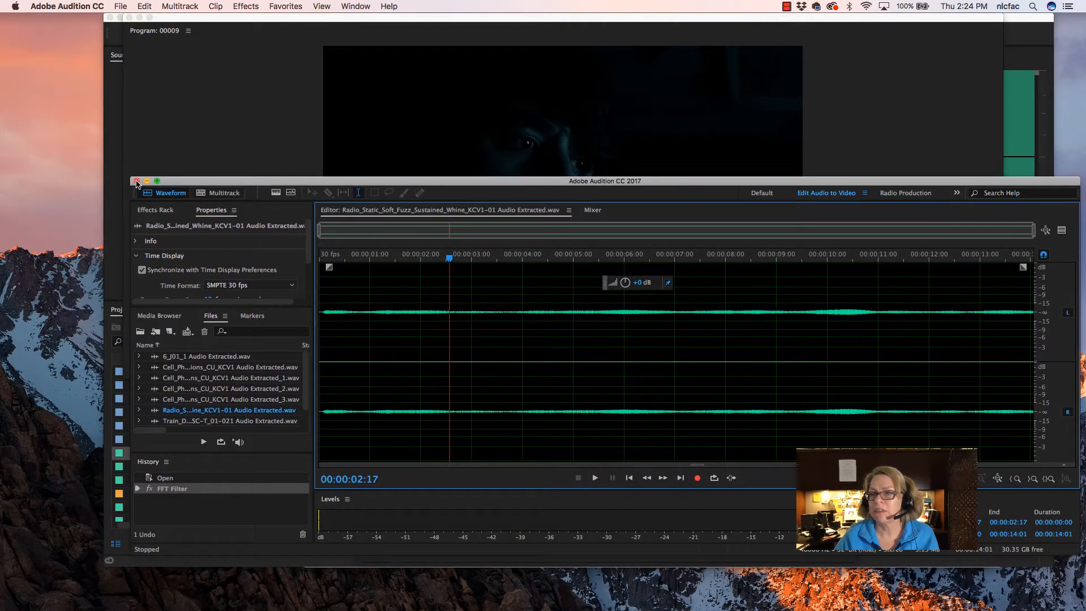
left_click(77, 6)
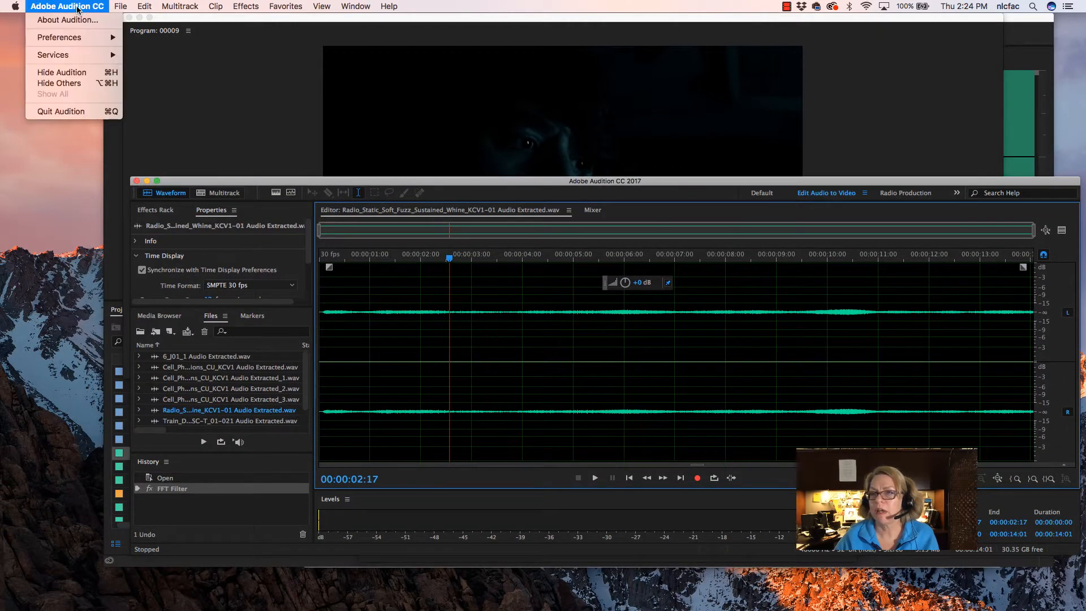
left_click(84, 75)
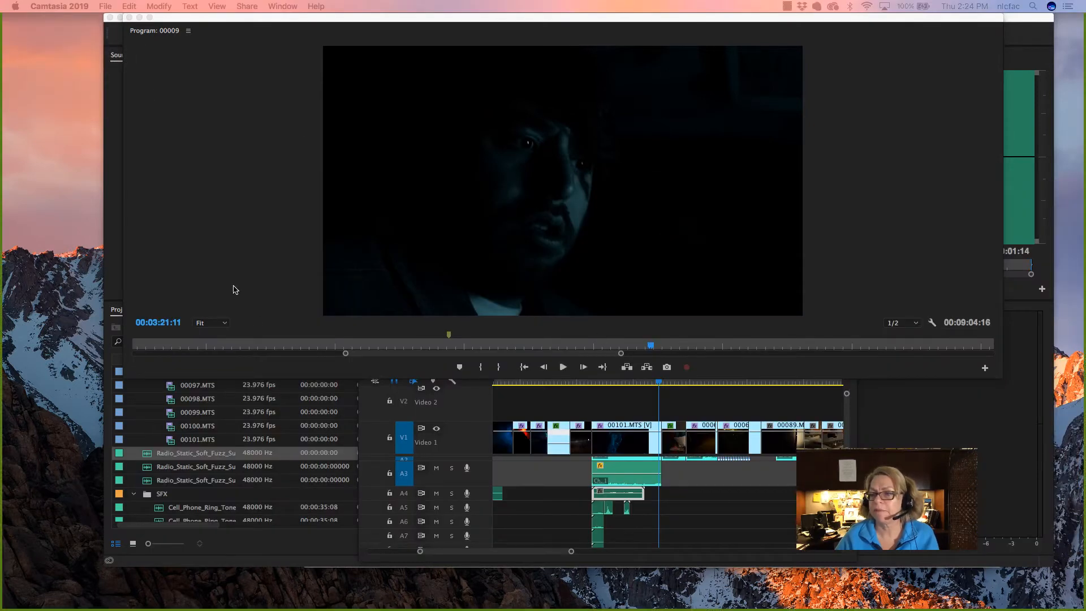
left_click(302, 377)
mouse_move(300, 378)
left_mouse_down()
mouse_move(304, 319)
mouse_move(305, 361)
left_mouse_up()
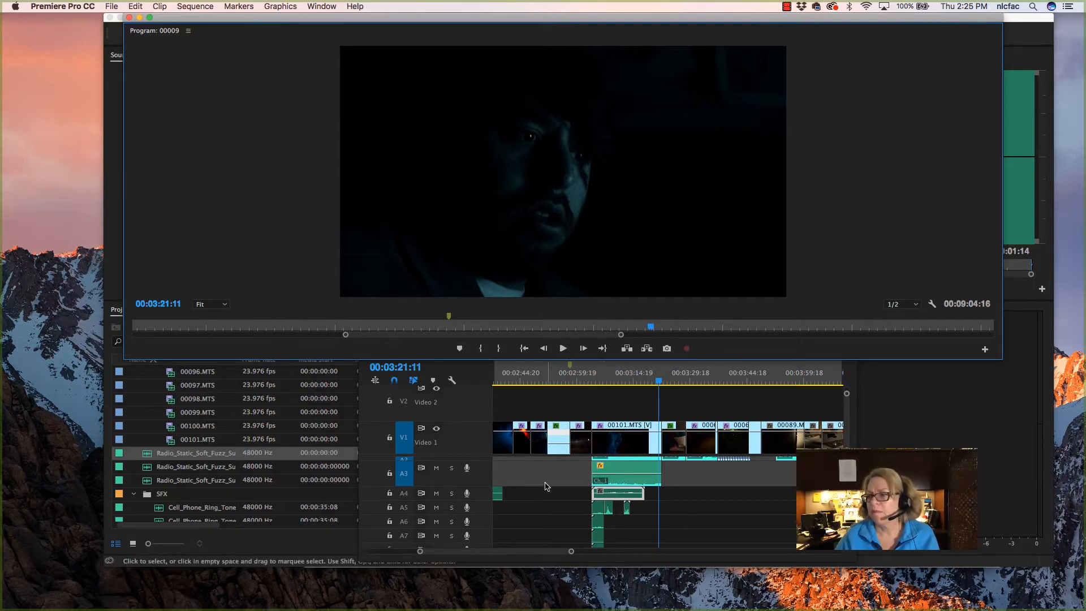
Step: Mute audio tracks A3 through A8 in sequence 00009, leaving Audio 2 audible
scroll(551, 514, "up", 2)
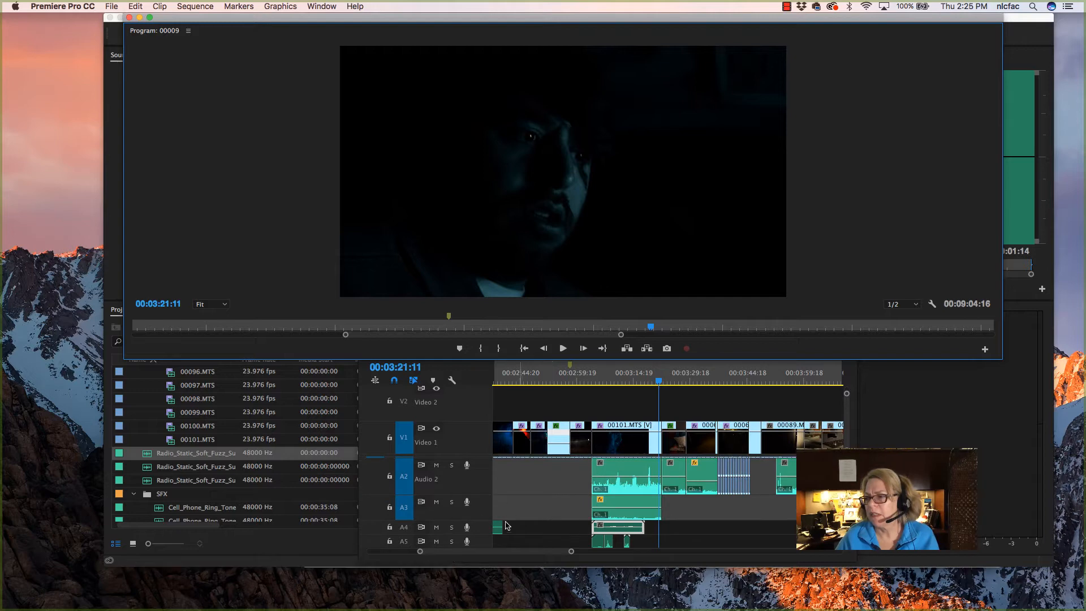
left_click(436, 502)
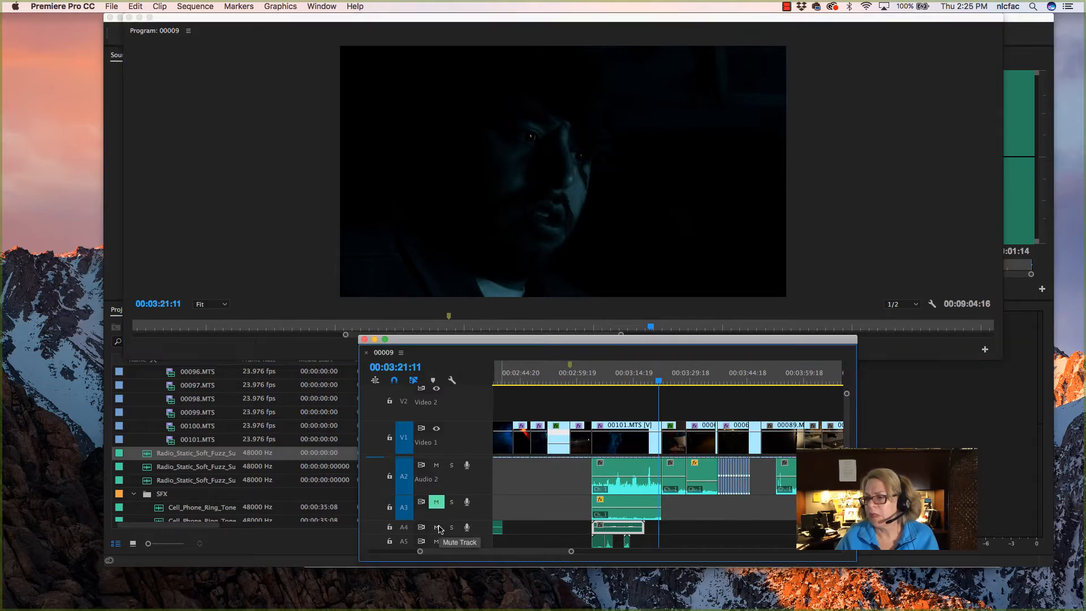
left_click(436, 527)
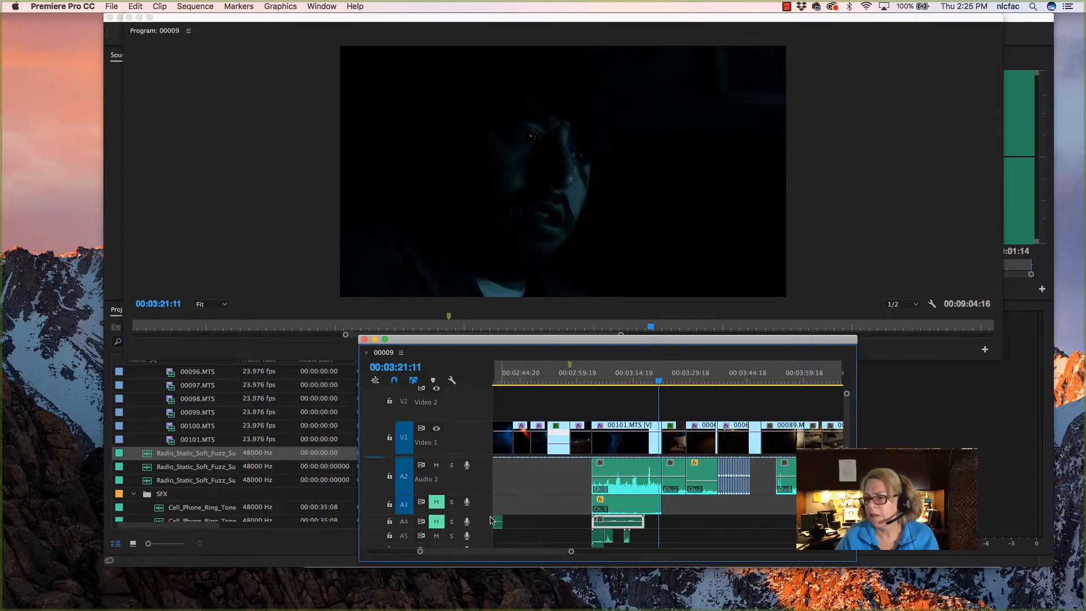
left_click(436, 530)
left_click(436, 544)
scroll(500, 534, "down", 1)
scroll(500, 534, "down", 2)
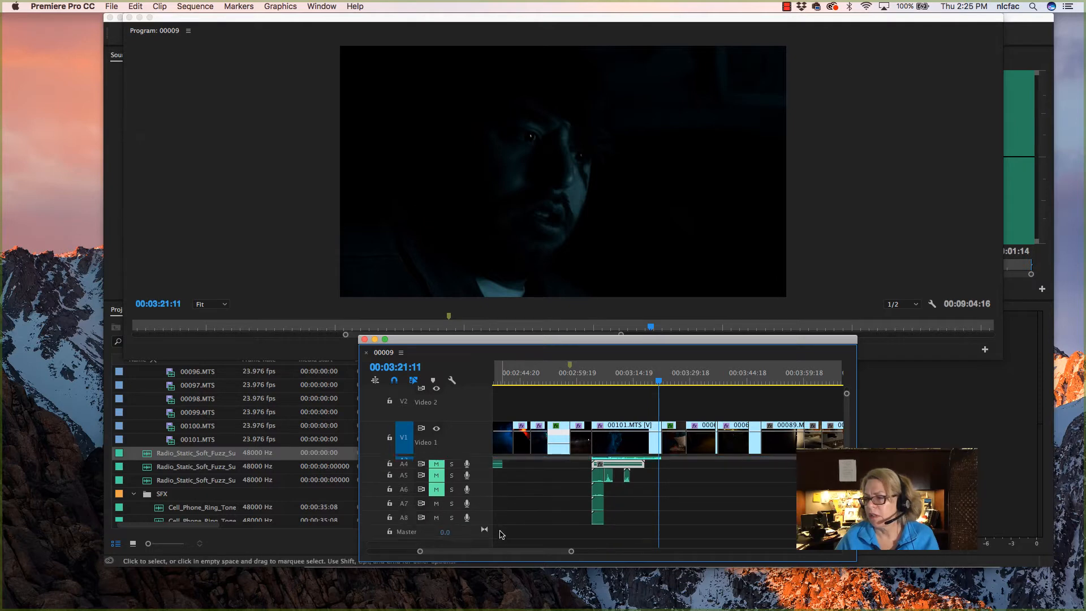
left_click(437, 504)
left_click(437, 518)
scroll(437, 515, "up", 3)
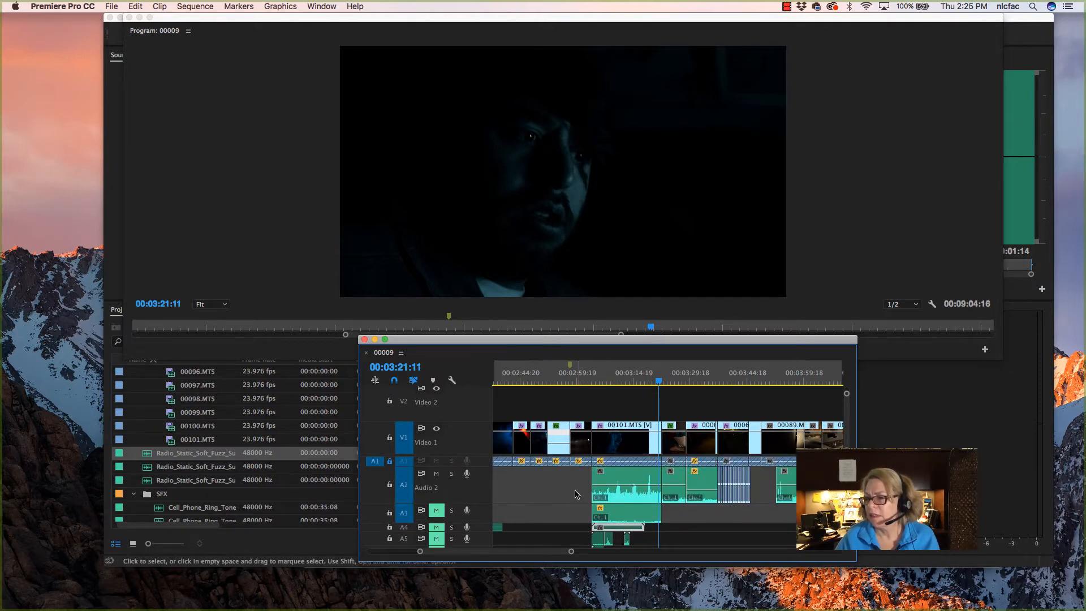
Step: Play the sequence from just before the 00101.MTS clip to listen to Audio 2, stopping after the cut to the following shot
left_click(593, 373)
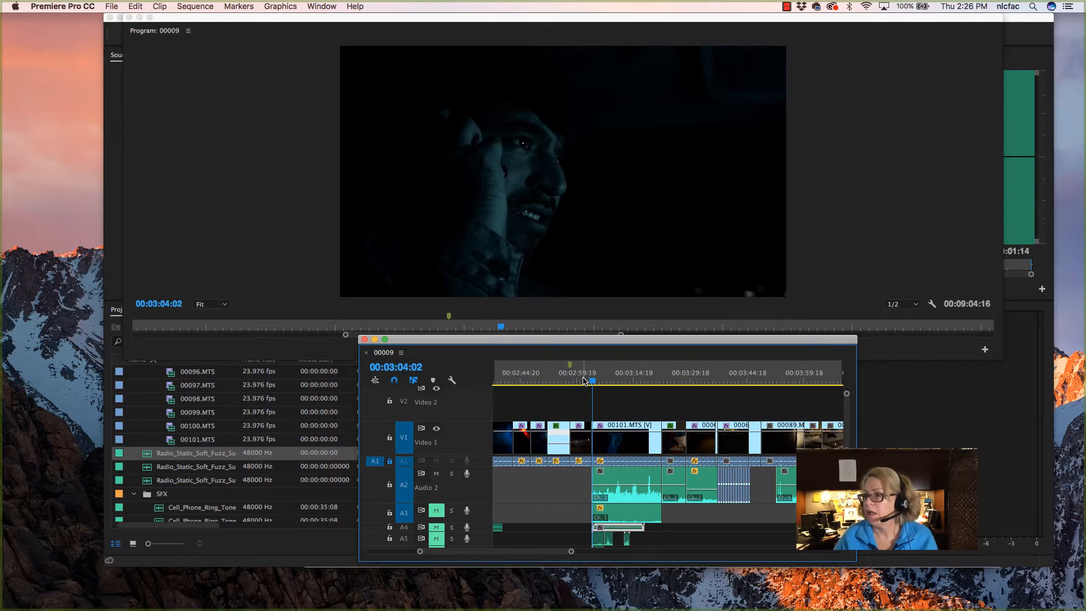
left_click(583, 382)
key("space")
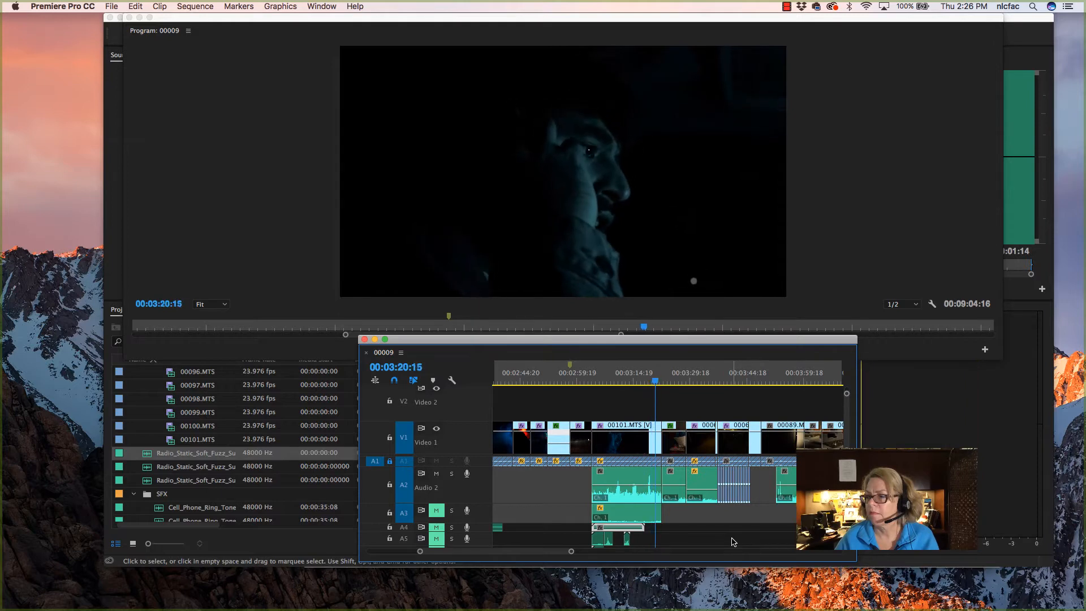
key("space")
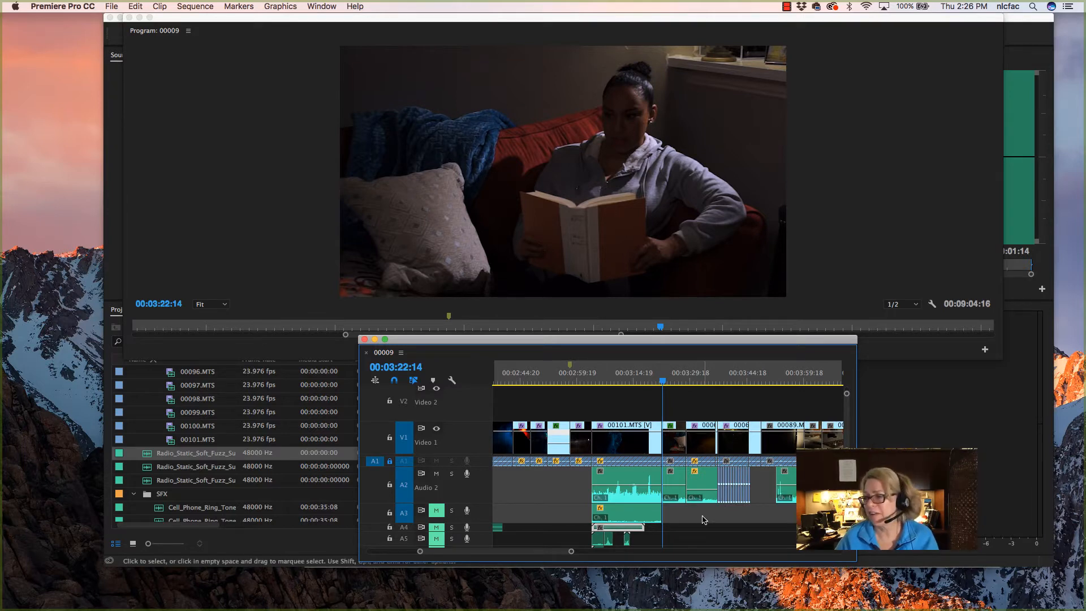
Step: Unmute audio tracks A3 through A8
scroll(707, 535, "down", 1)
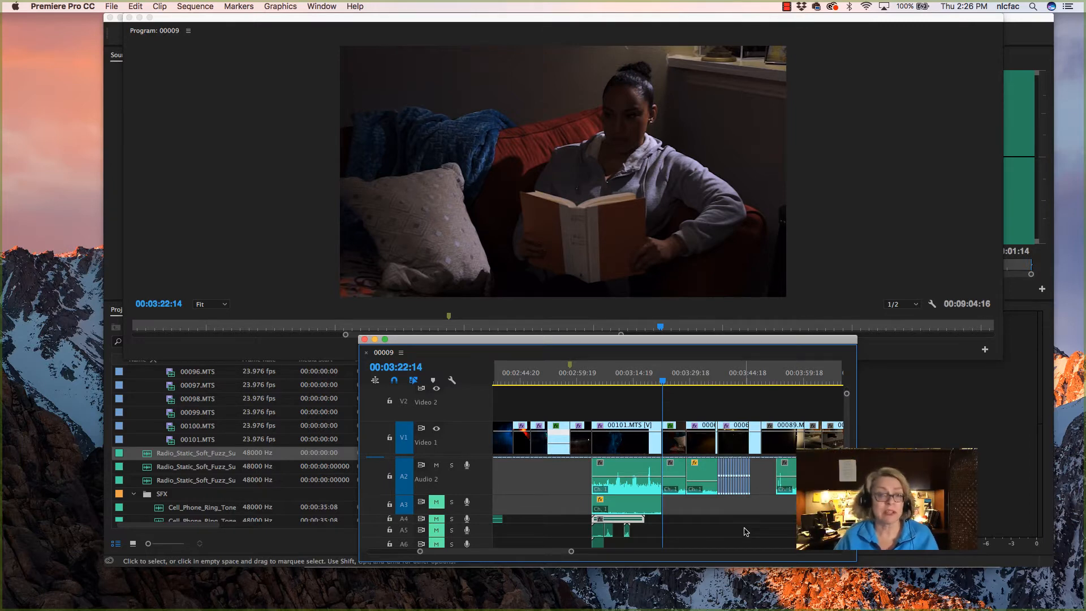
scroll(729, 518, "down", 1)
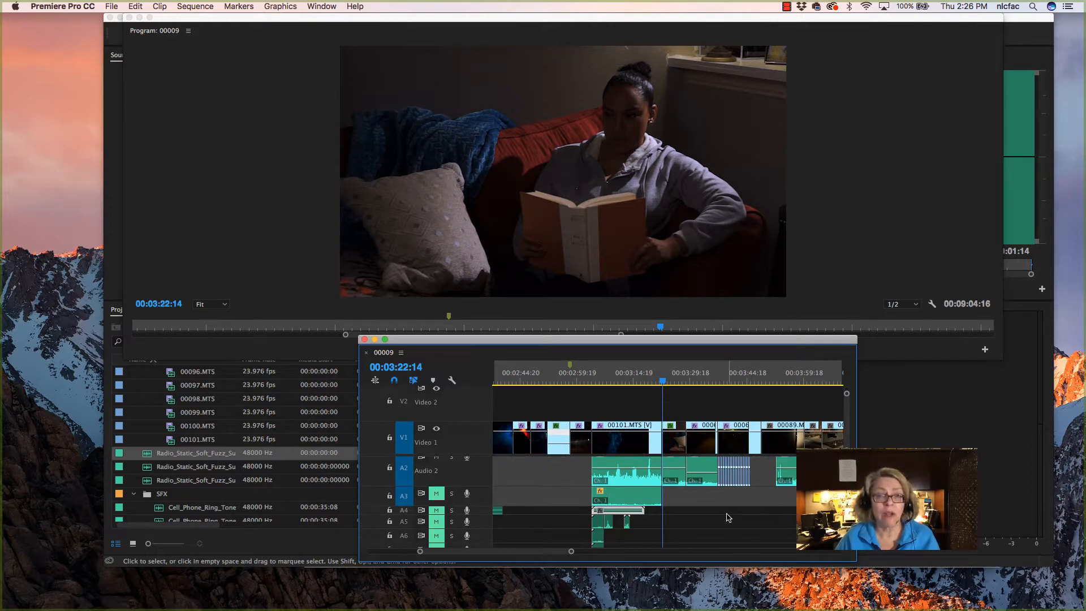
left_click(436, 494)
left_click(436, 511)
left_click(436, 522)
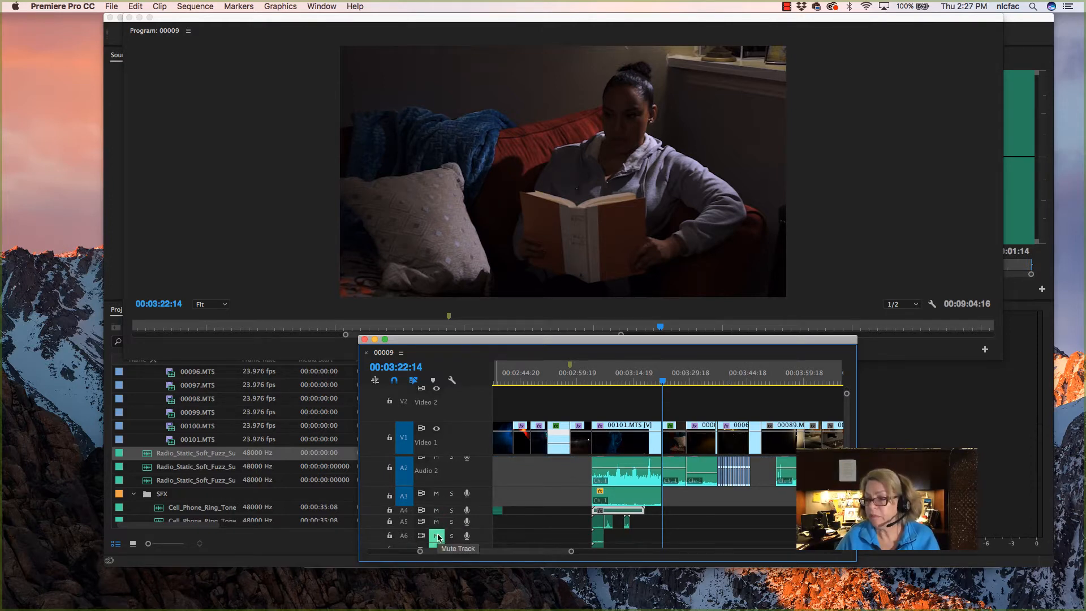
left_click(436, 536)
left_click_drag(459, 529, 462, 522)
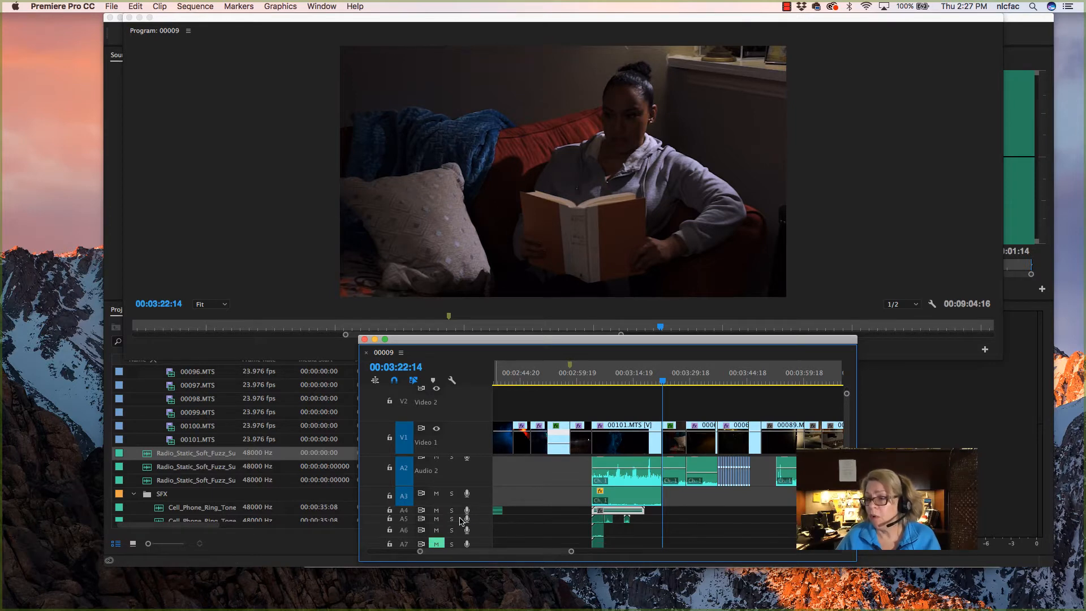
left_click(437, 544)
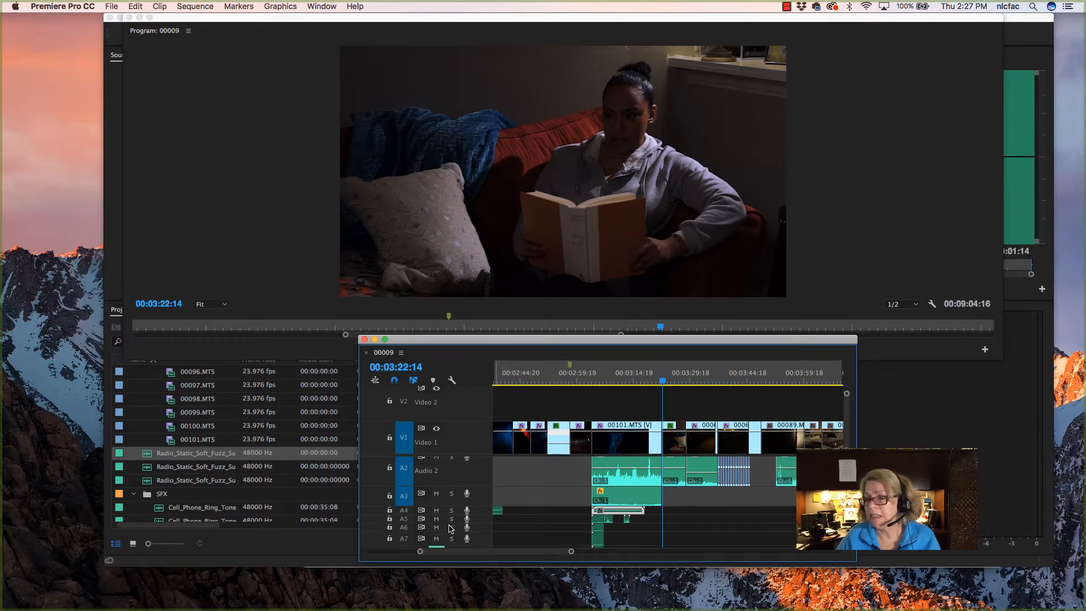
scroll(421, 538, "down", 2)
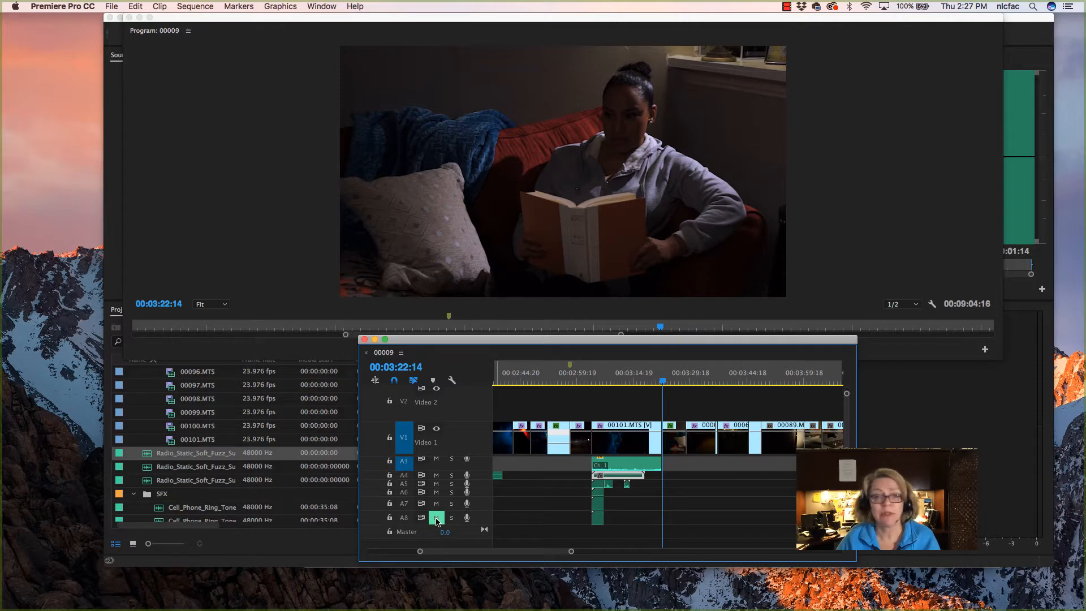
left_click(437, 518)
scroll(544, 519, "up", 2)
scroll(545, 519, "up", 2)
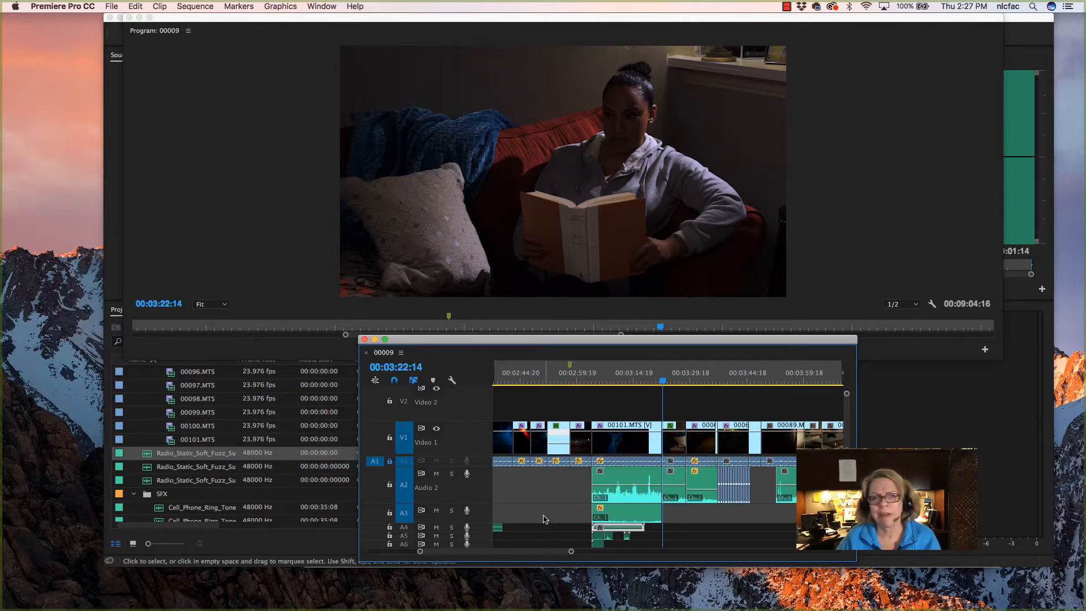
Step: Solo tracks A3 and A2, and play the sequence from the start of the 00101.MTS clip
scroll(682, 498, "down", 1)
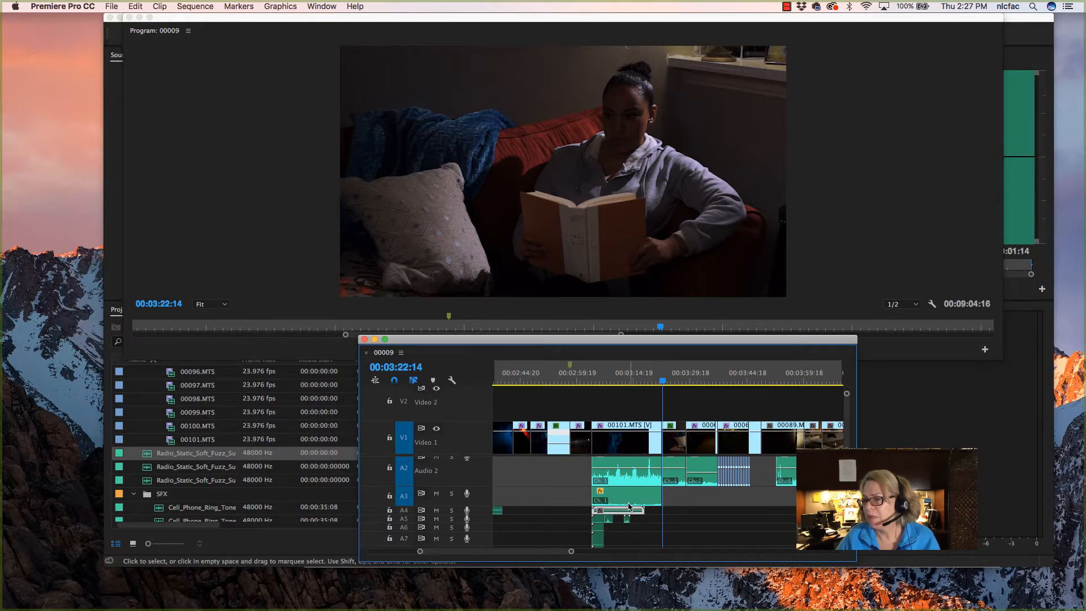
left_click(451, 493)
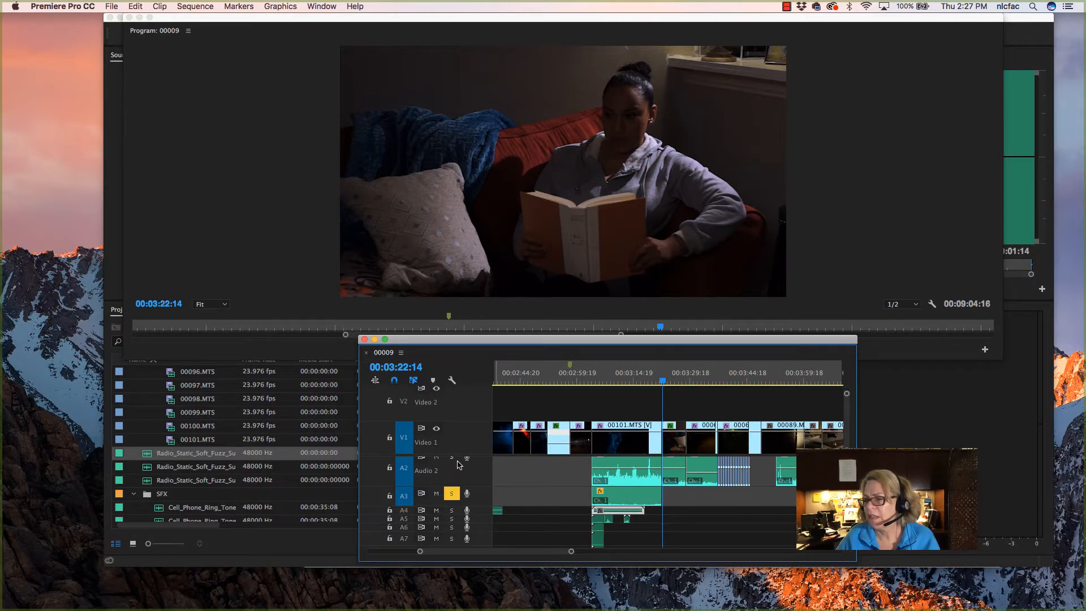
left_click(453, 460)
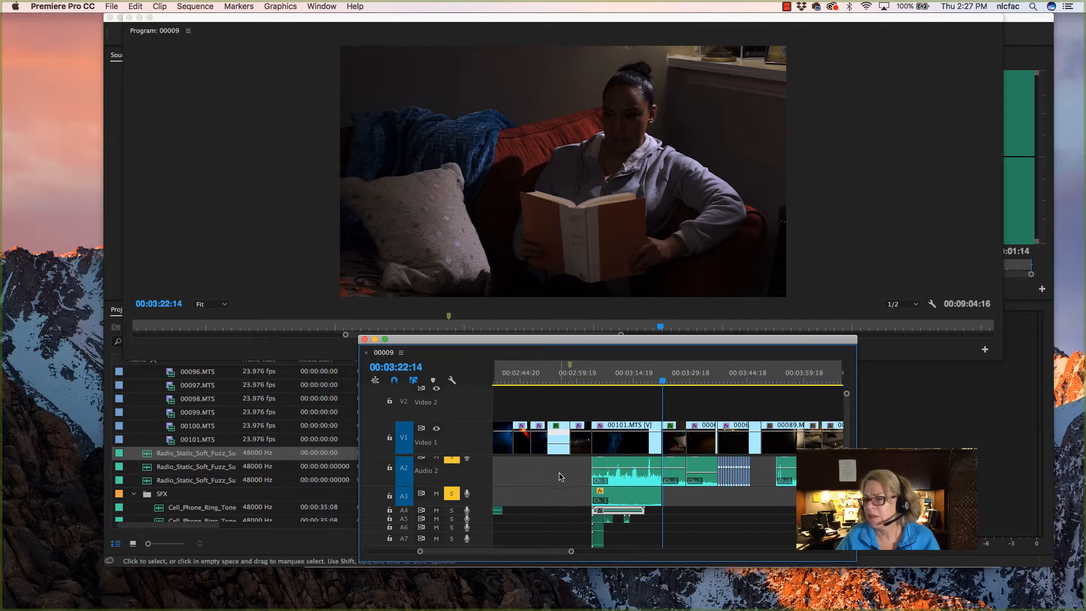
left_click(592, 373)
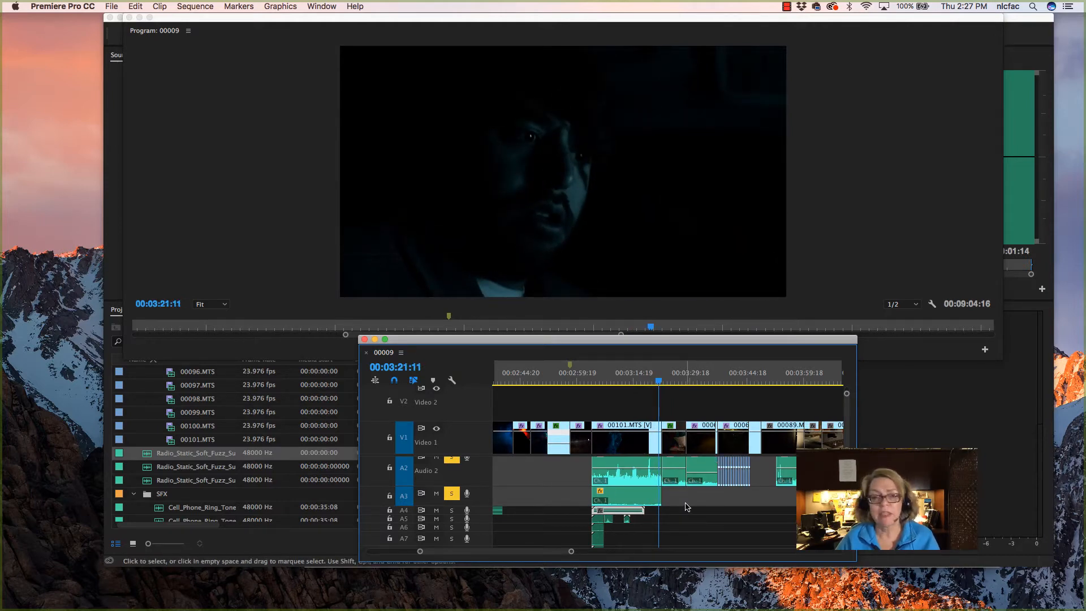
Step: Widen the timeline window in both directions and load the Audio 2 clip beneath 00101.MTS into the Source monitor
left_click(619, 499)
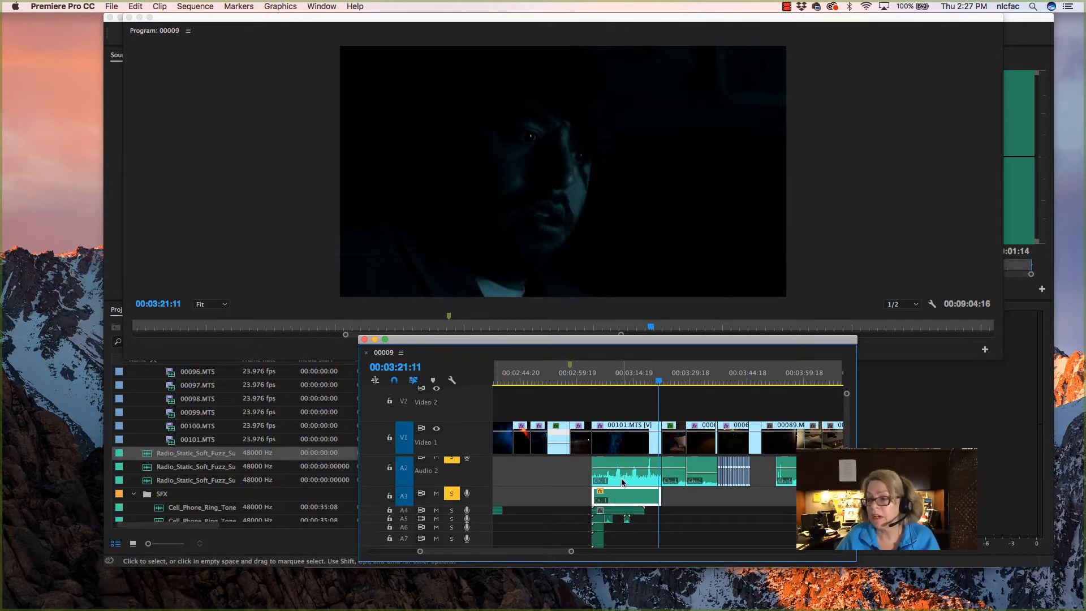
left_click(622, 482)
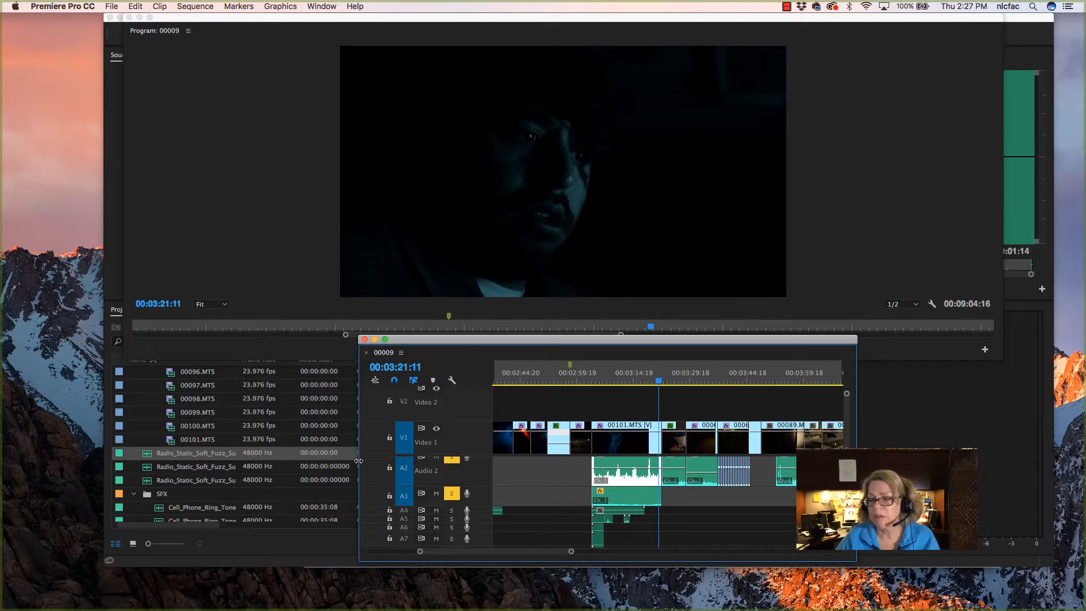
left_click_drag(354, 461, 249, 452)
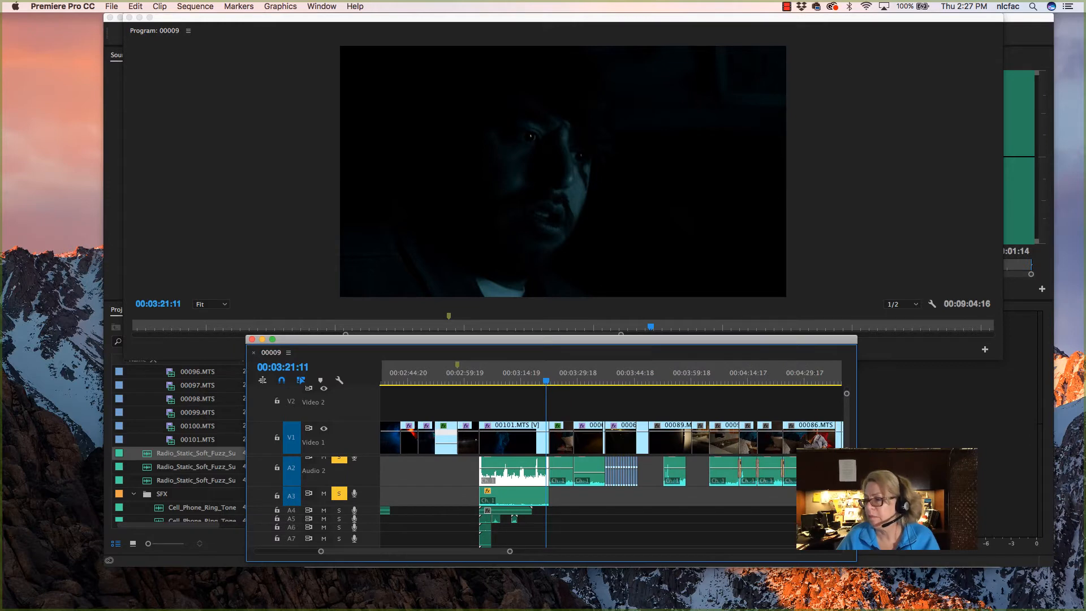
left_click_drag(857, 481, 937, 481)
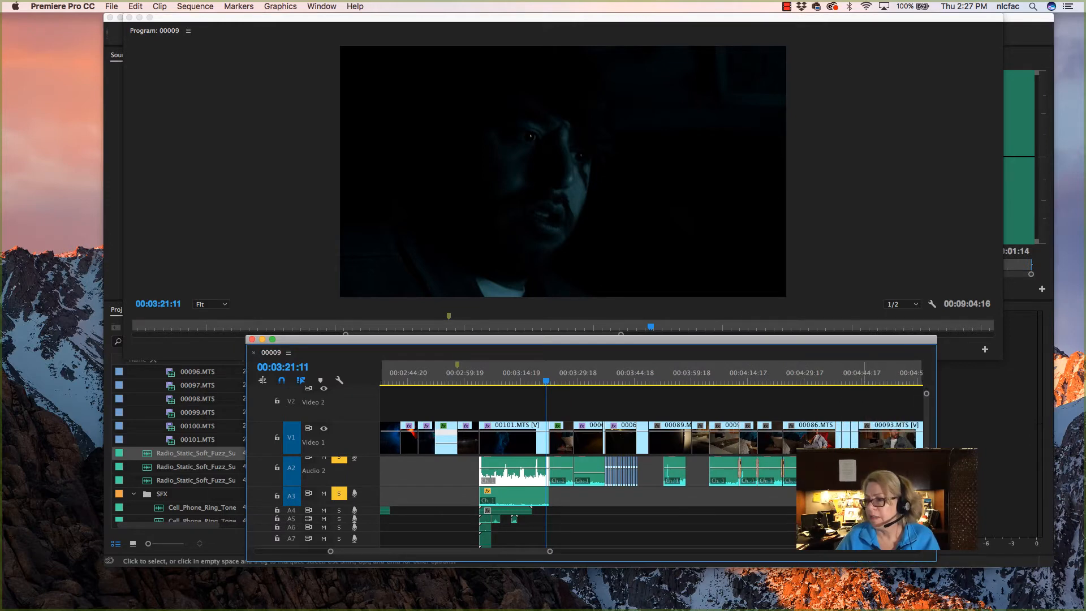
double_click(512, 479)
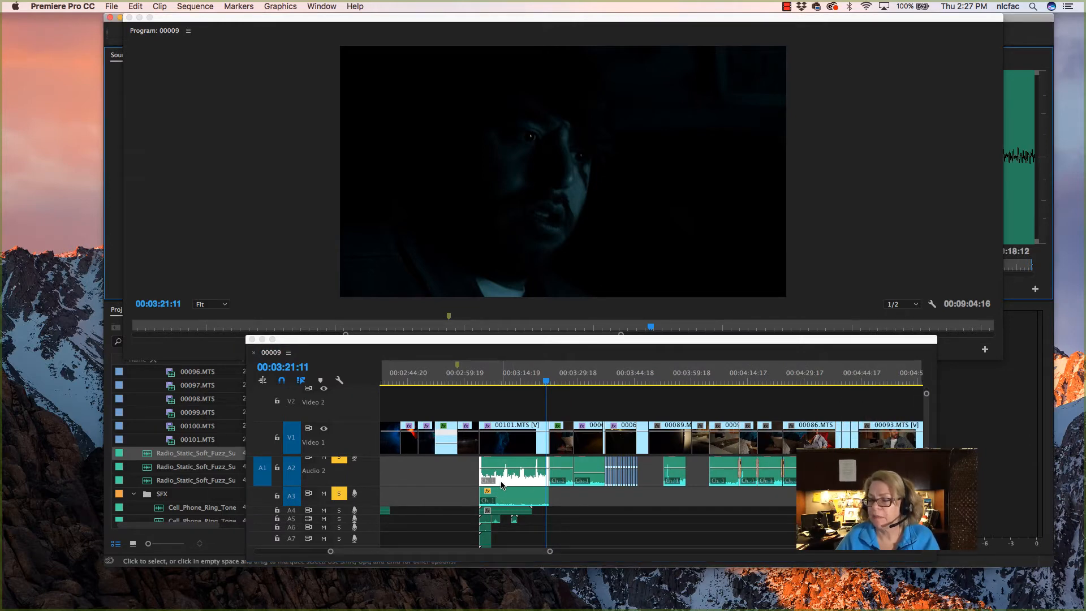
Step: Try adjusting the audio gain of the Audio 2 clip beneath 00101.MTS by -10 dB, and cancel the dialog
right_click(503, 482)
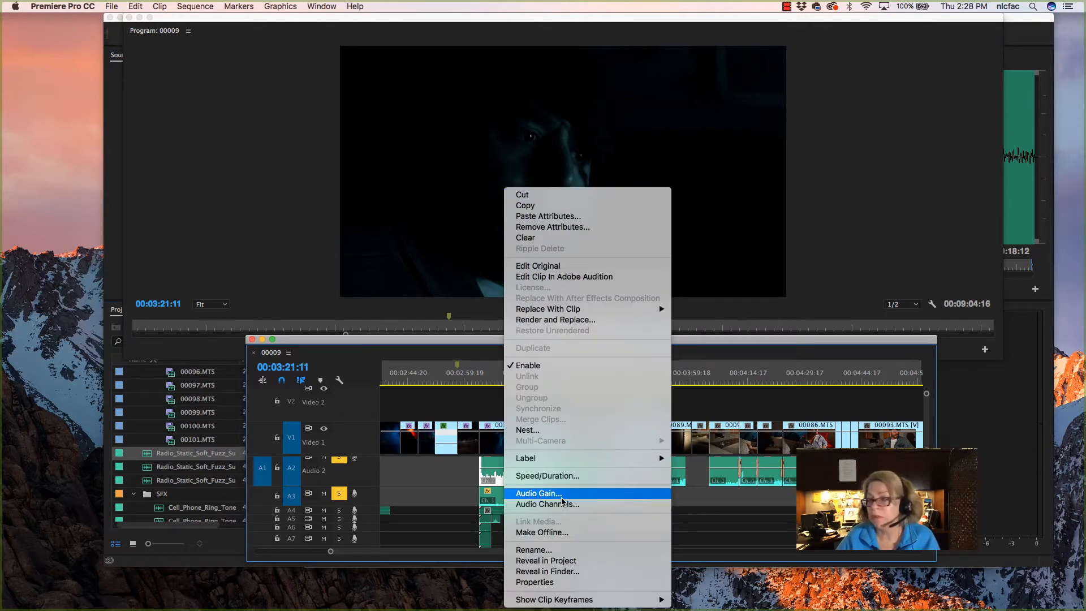
left_click(551, 495)
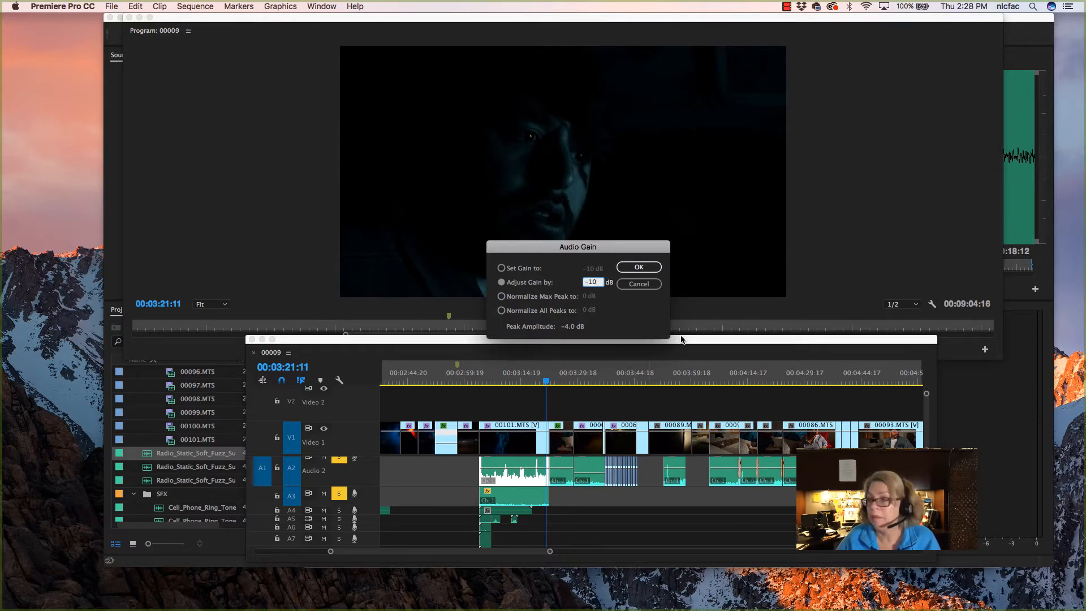
left_click(634, 285)
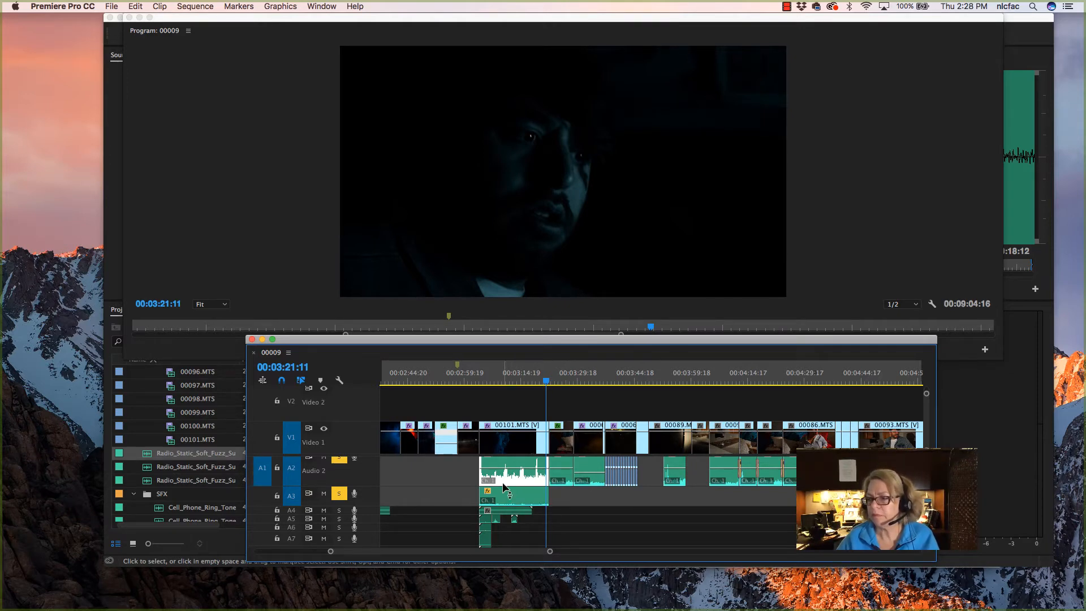
Step: Narrow the timeline window to uncover the project's file list, and switch to the Pro Sound Effects library in Safari
scroll(430, 482, "down", 3)
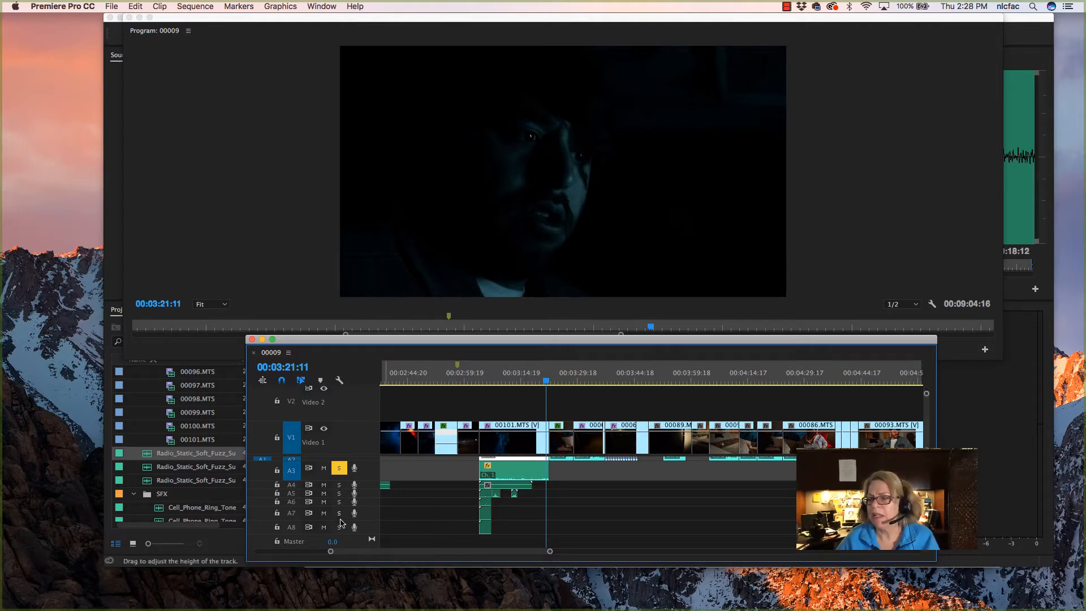
left_click_drag(253, 496, 348, 485)
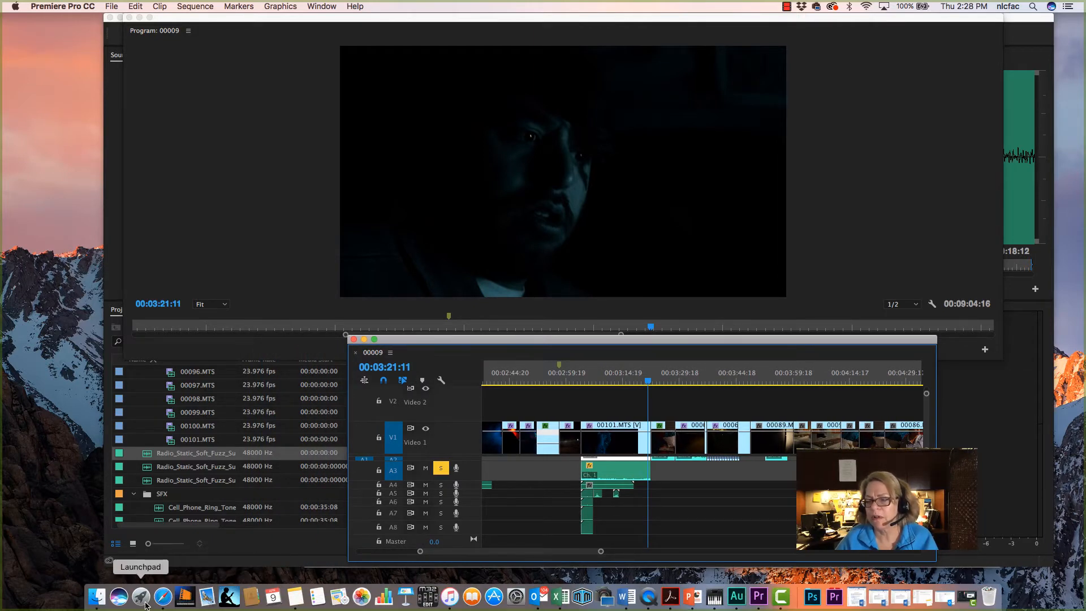
left_click(162, 596)
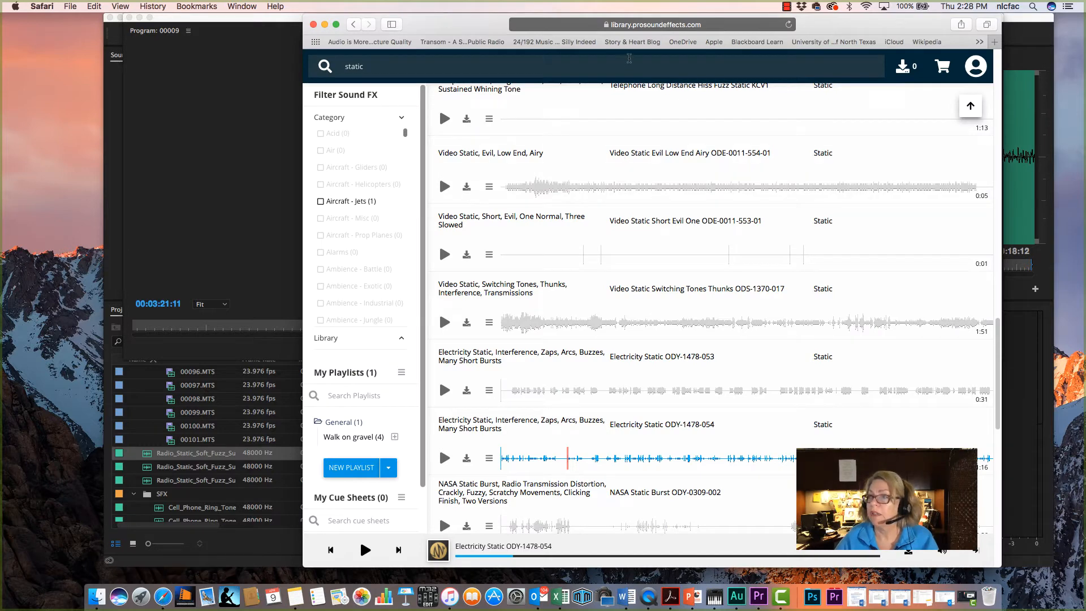
Step: Browse the "static" search results and preview the Tonal Static ODC-0011-159 sound effect
scroll(529, 234, "up", 10)
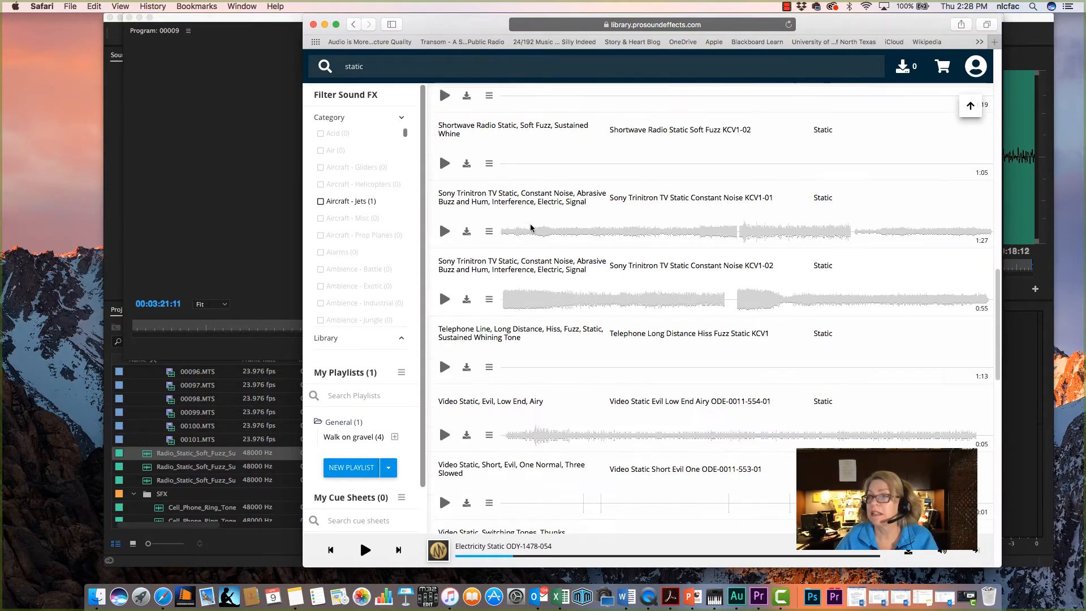
left_click(373, 66)
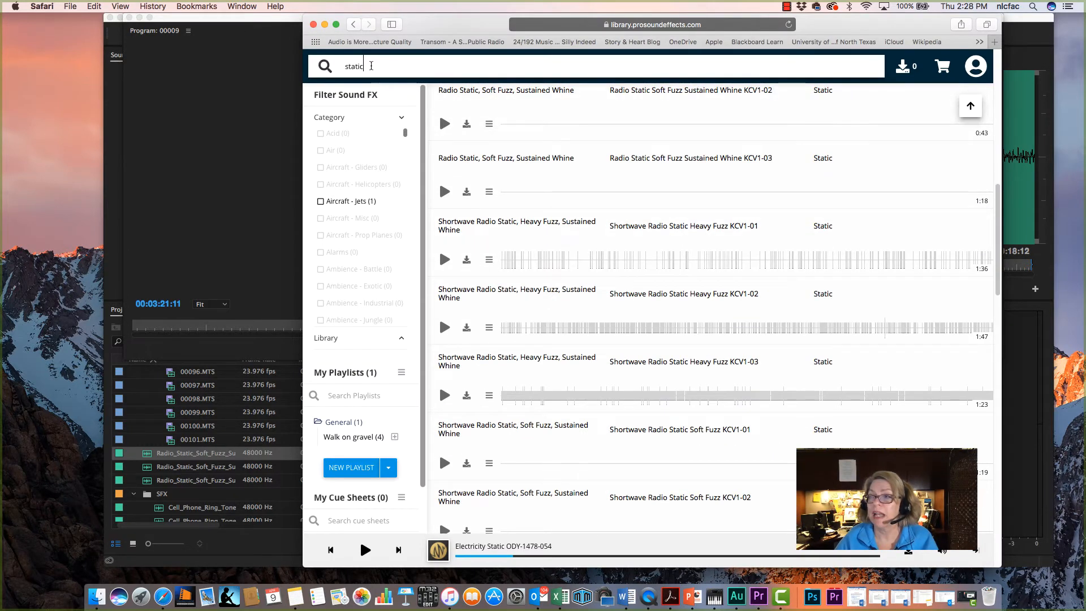
scroll(563, 176, "down", 12)
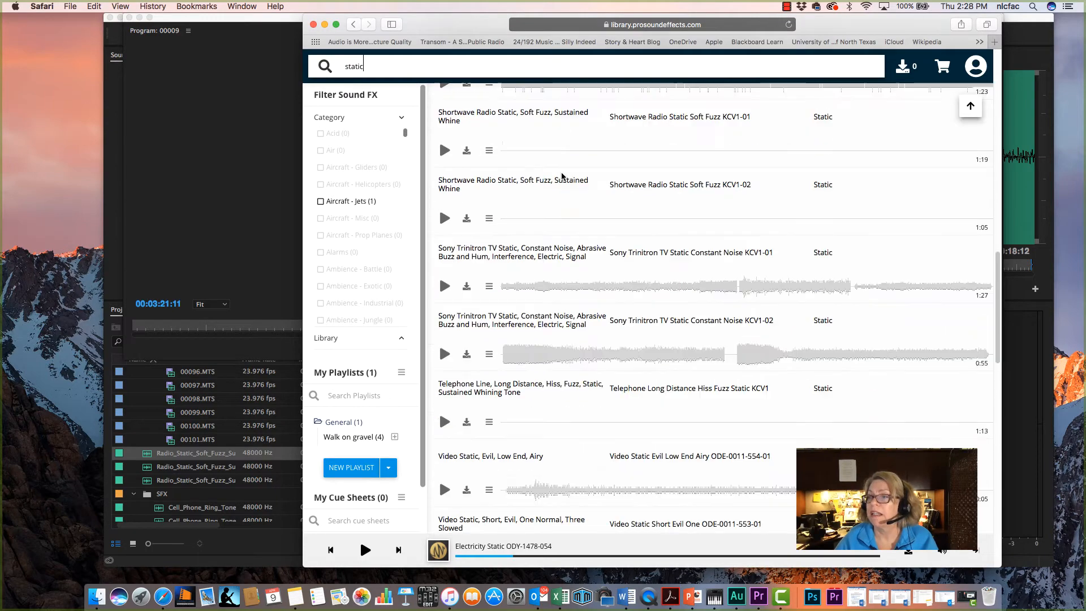
scroll(562, 172, "up", 4)
scroll(562, 175, "up", 10)
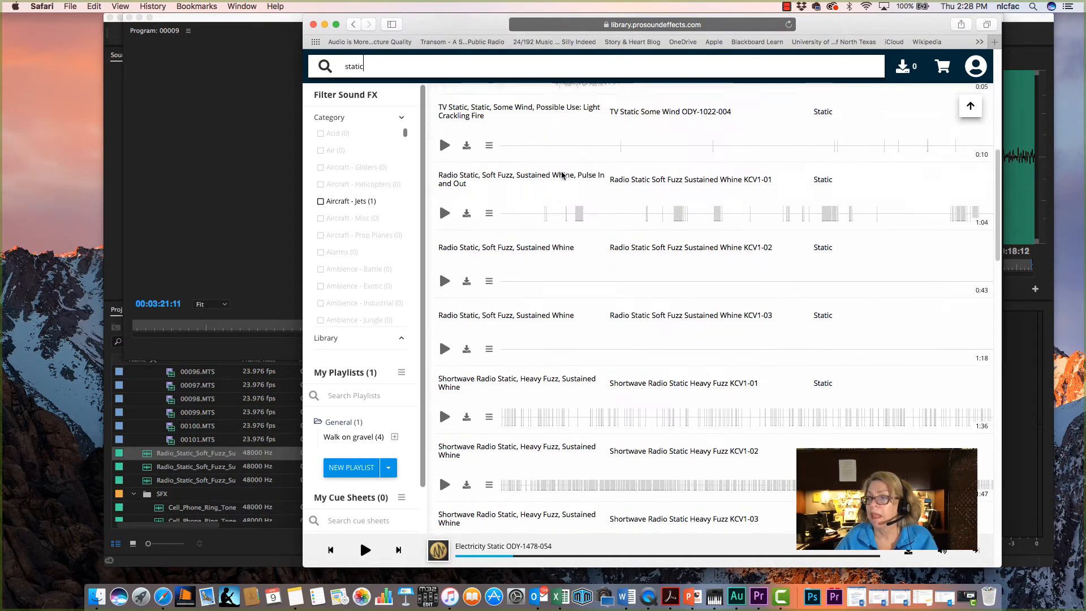
scroll(557, 211, "down", 2)
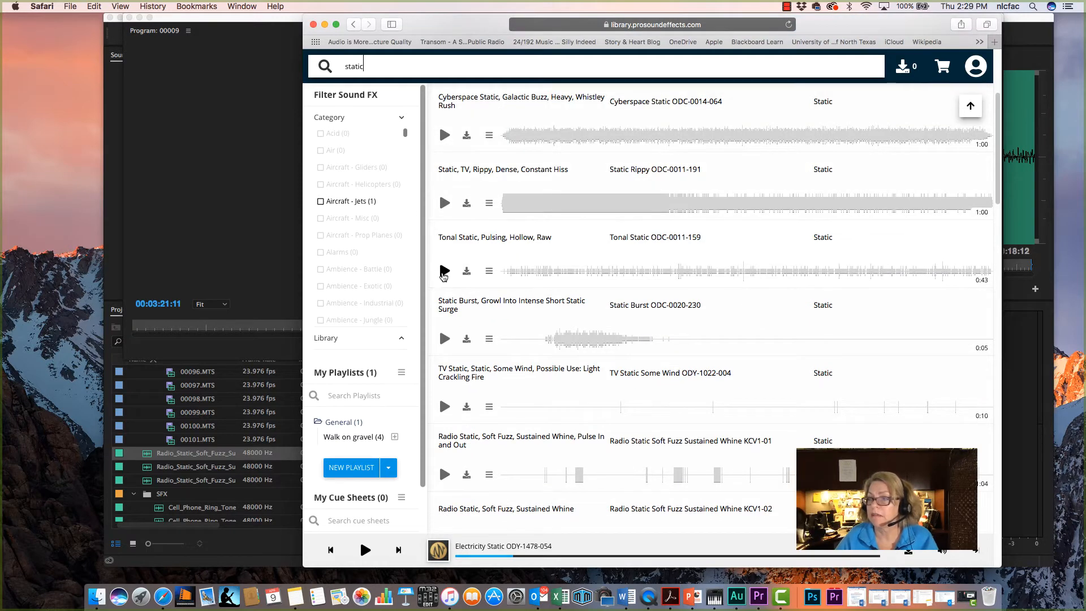
left_click(443, 273)
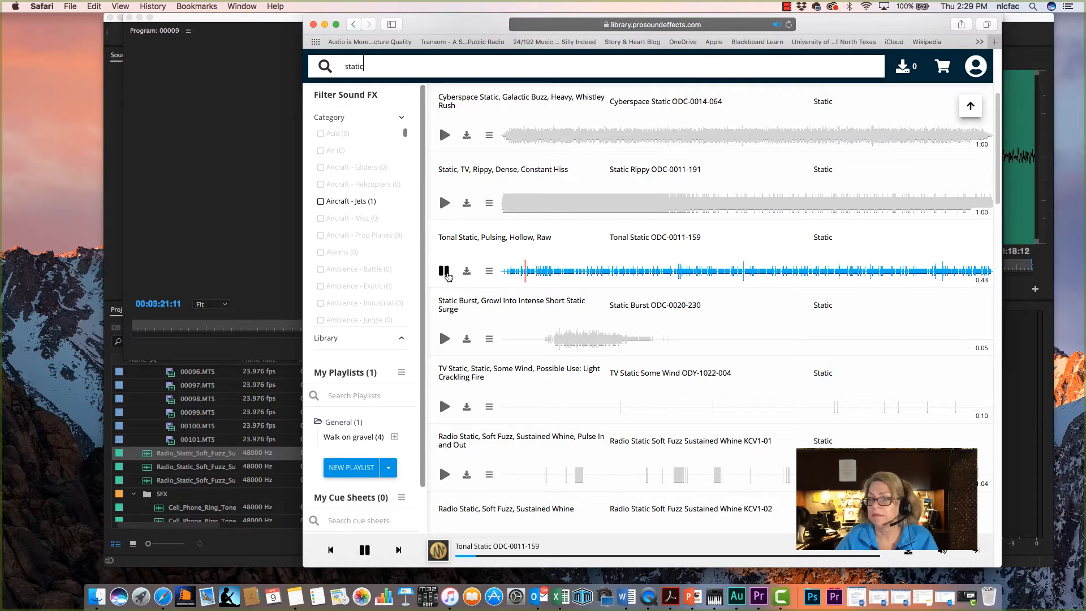
left_click(444, 272)
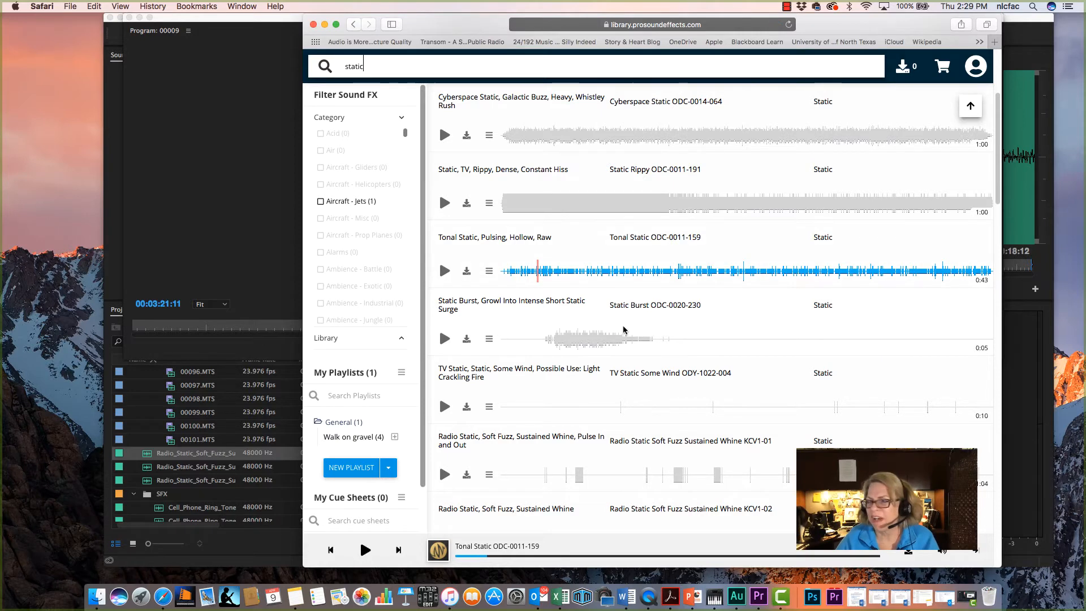
Step: Look through the static sound effects down to the end of the first results page and return to its beginning
scroll(624, 329, "down", 8)
scroll(622, 329, "down", 5)
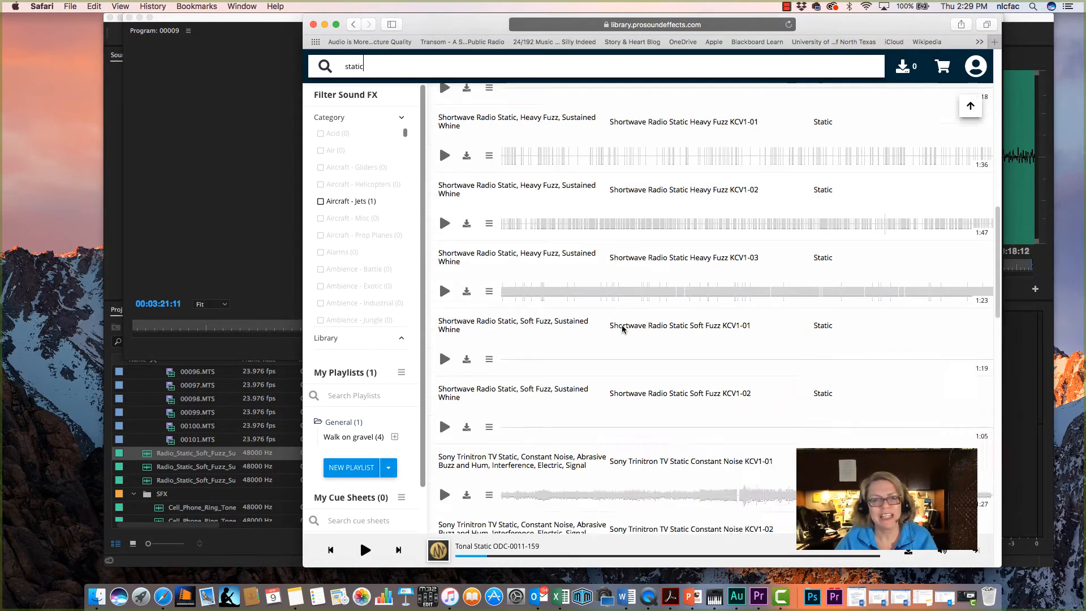
scroll(622, 329, "down", 12)
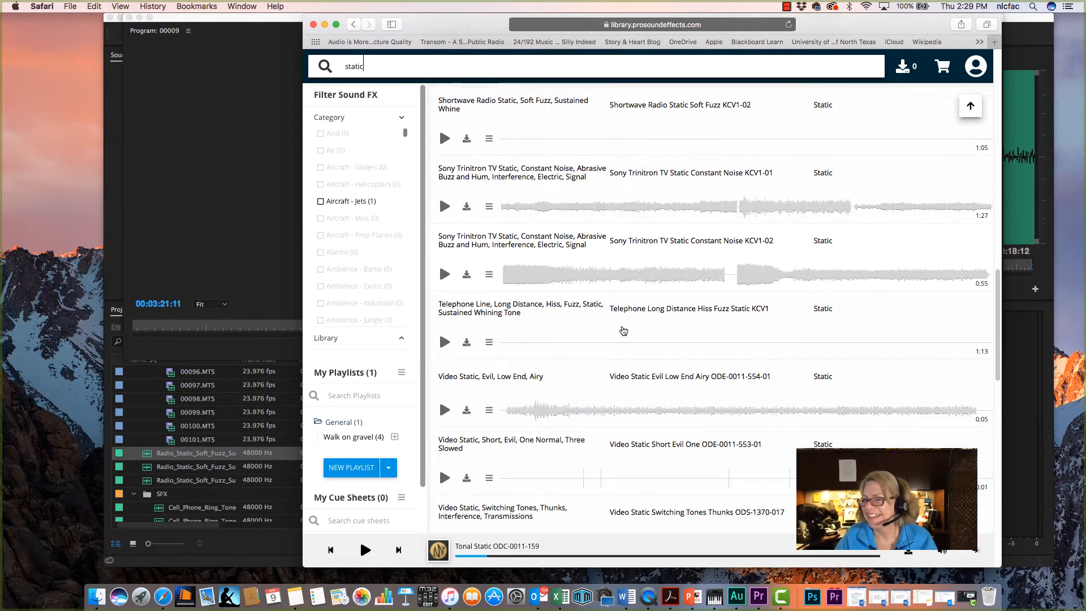
scroll(622, 329, "down", 8)
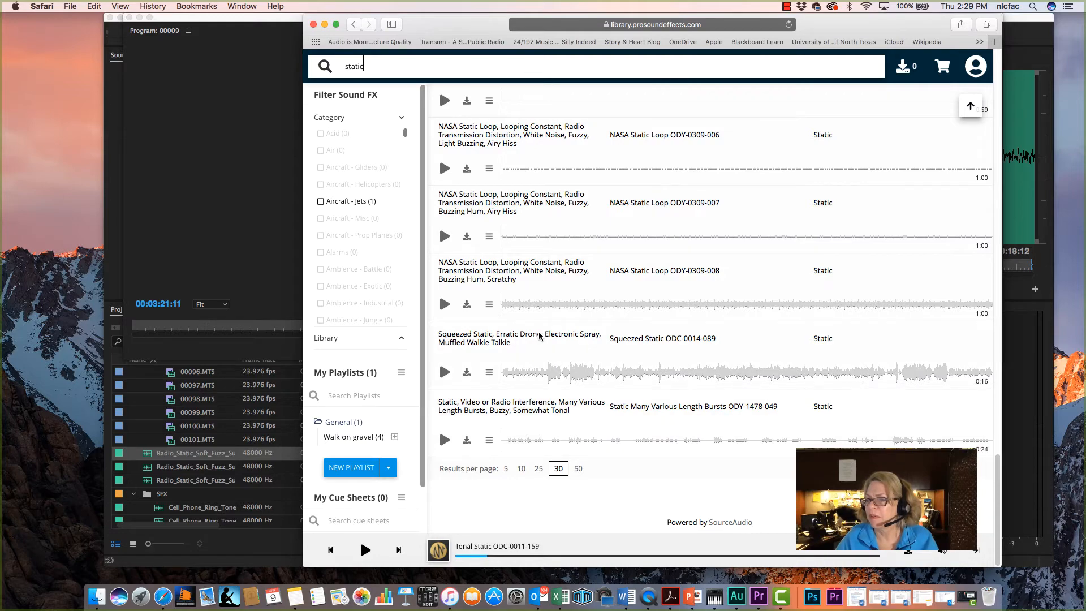
scroll(594, 325, "up", 20)
scroll(571, 328, "up", 15)
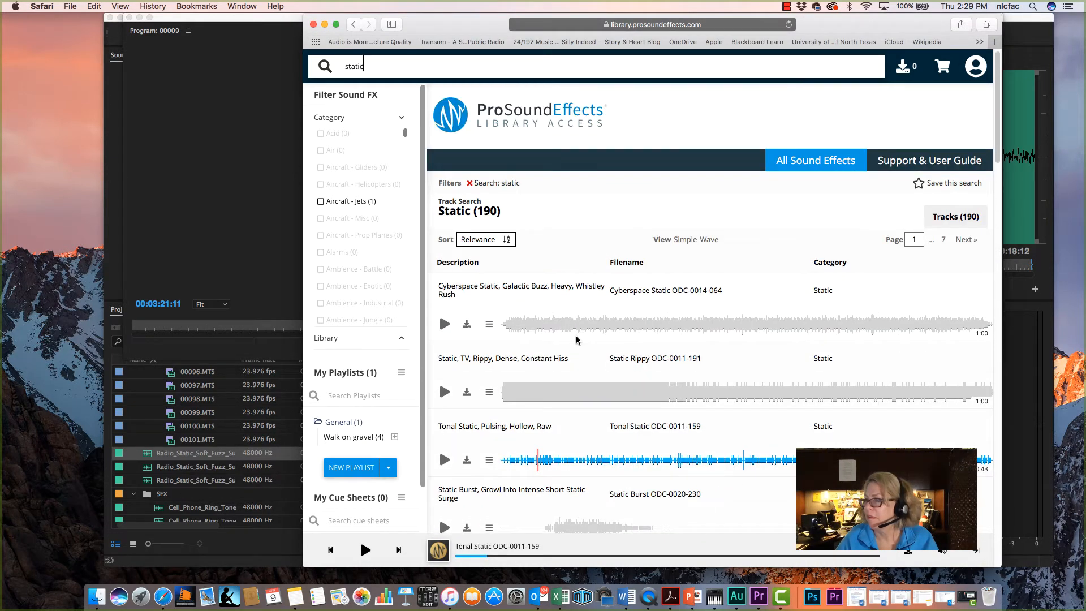
Step: Preview the Radio Static Soft Fuzz Sustained Whine KCV1-03 and Shortwave Radio Static Heavy Fuzz KCV1-01 effects
scroll(577, 339, "down", 1)
scroll(577, 338, "down", 2)
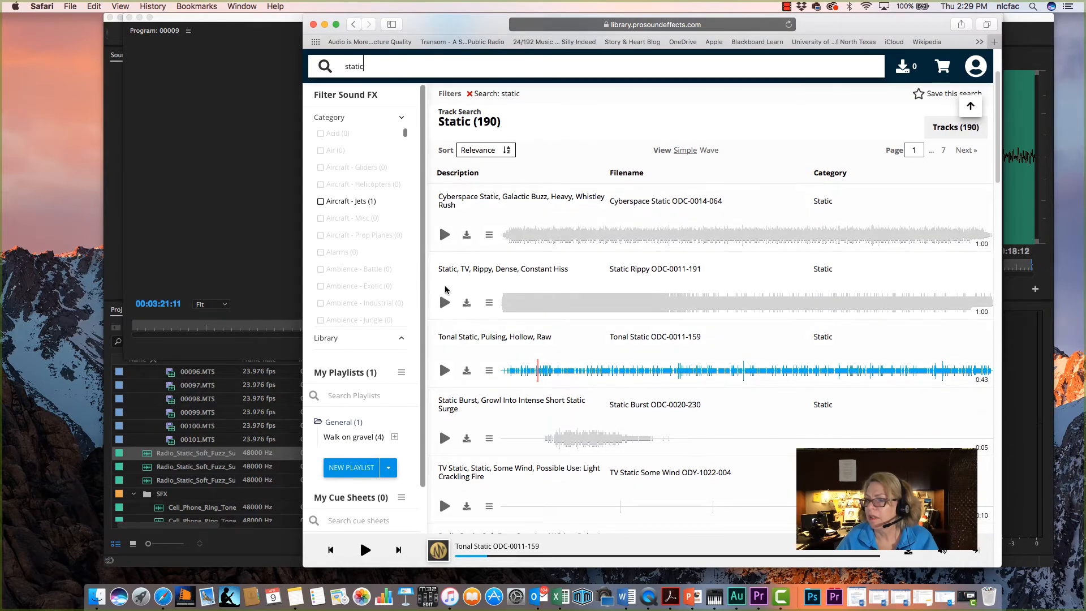
scroll(650, 360, "down", 12)
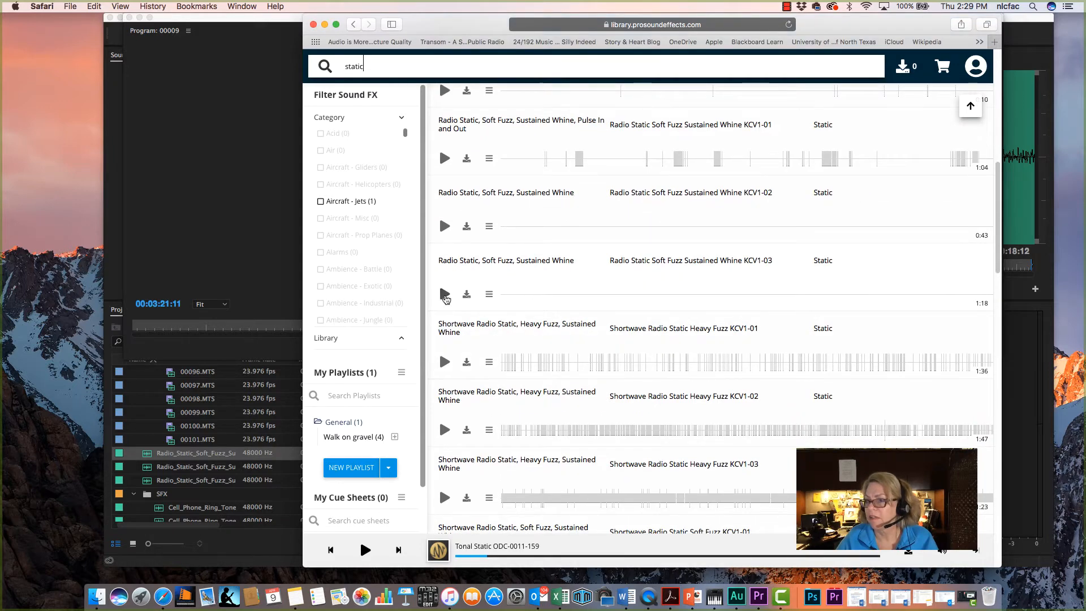
left_click(445, 295)
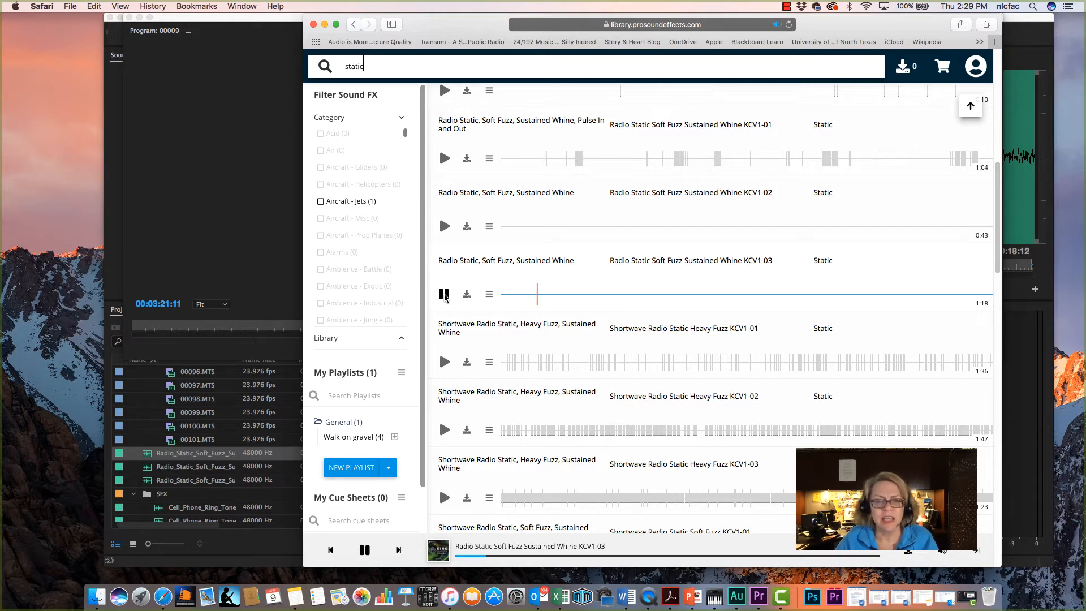
left_click(444, 294)
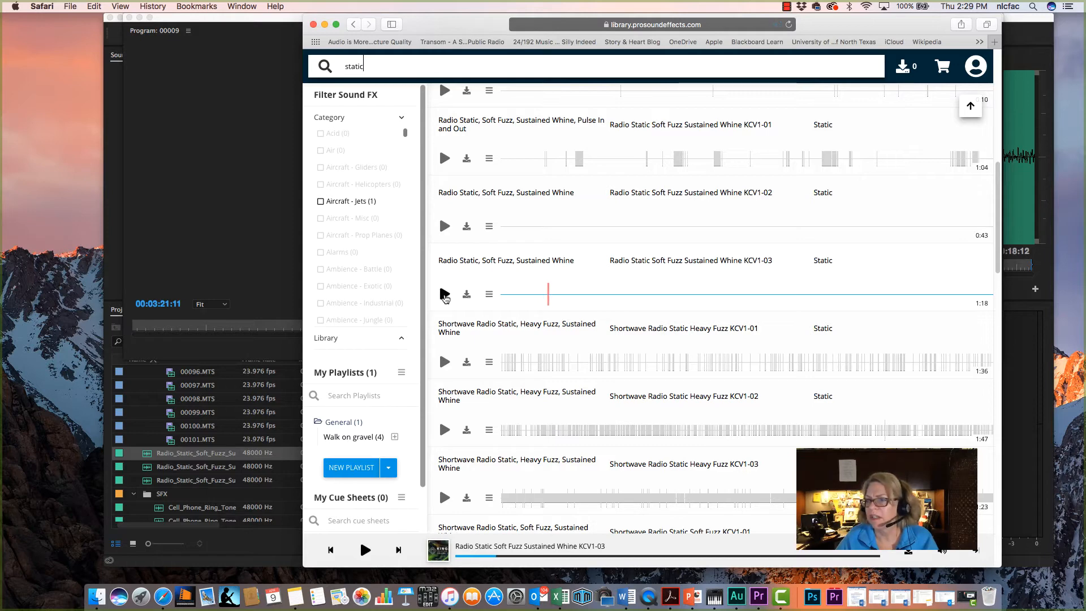
left_click(445, 367)
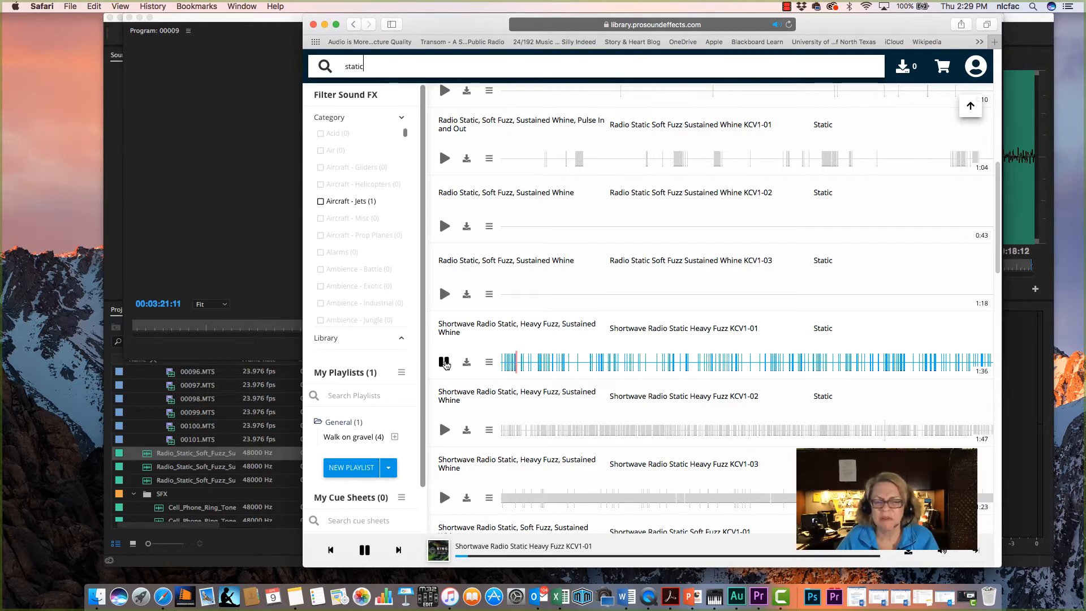
left_click(445, 362)
Step: Check further static results and locate the download option for Radio Static Soft Fuzz Sustained Whine KCV1-02
scroll(548, 435, "down", 5)
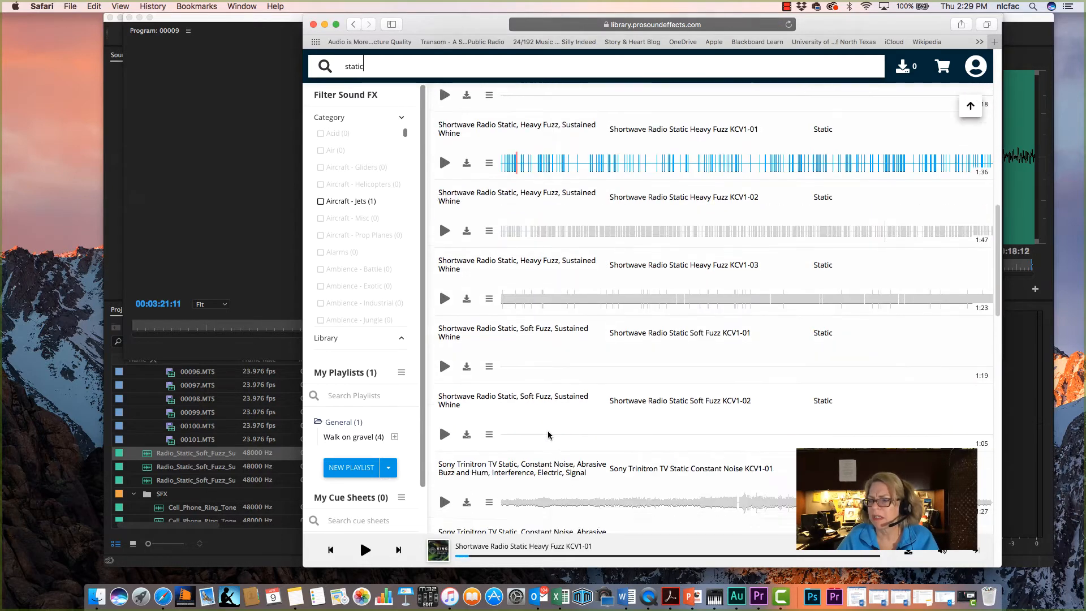
scroll(548, 435, "down", 5)
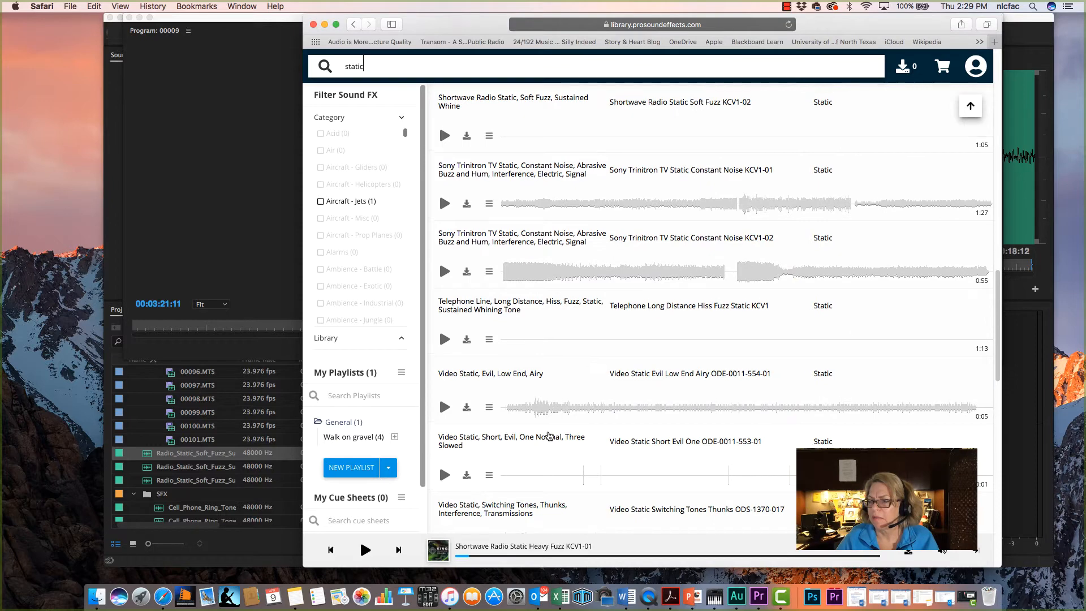
scroll(548, 435, "up", 8)
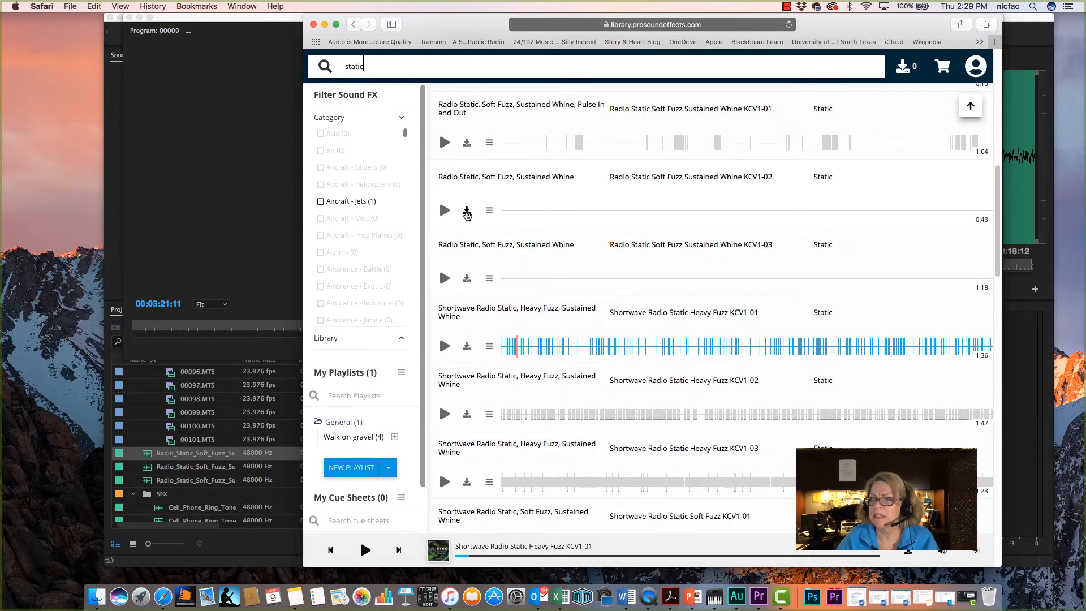
left_click(466, 213)
left_click(365, 280)
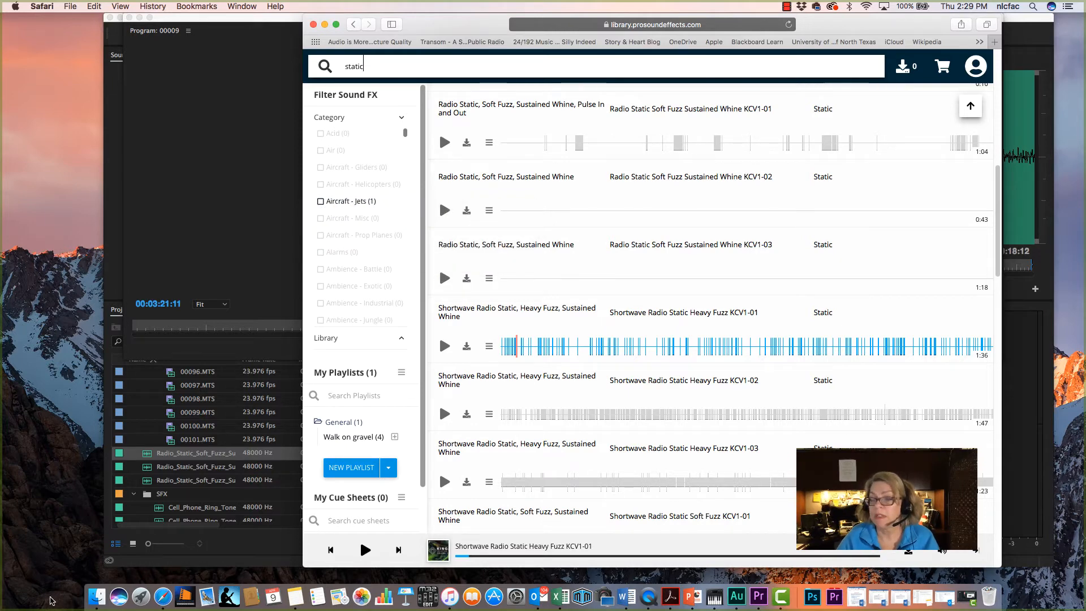
Step: Switch to Finder to show the Downloads folder, and browse the Sound Effects folder inside TCB Audio Files in a new window
left_click(97, 596)
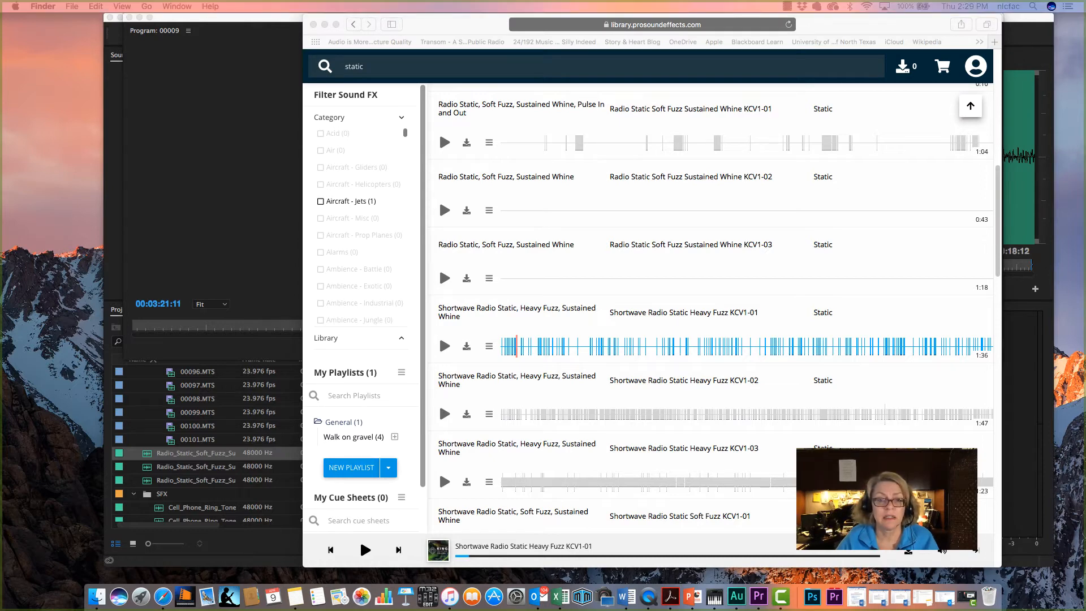
left_click_drag(0, 102, 599, 158)
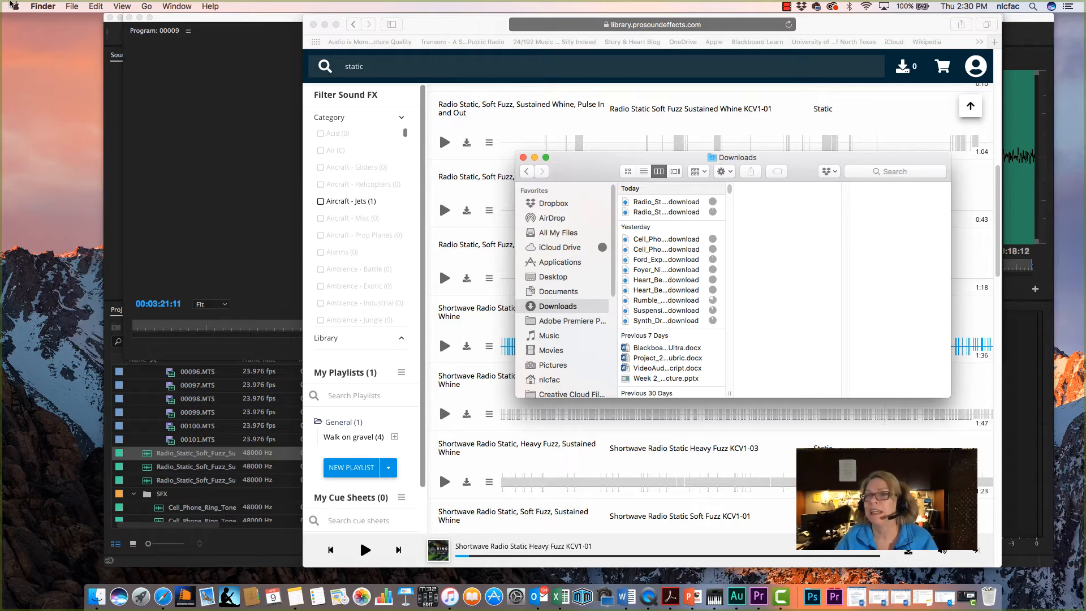
left_click(70, 7)
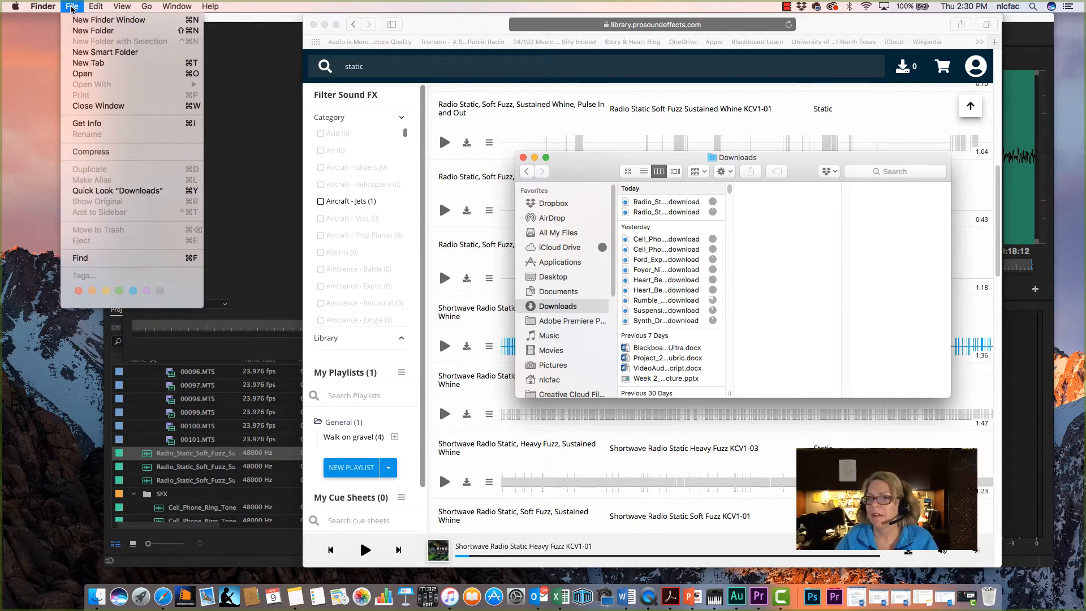
left_click(91, 20)
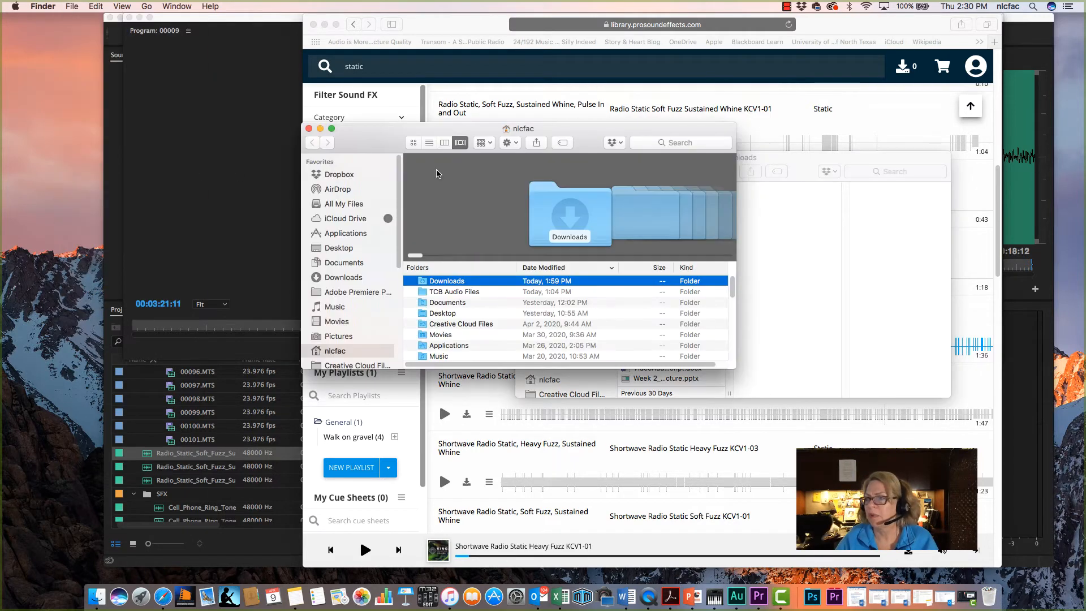
double_click(436, 292)
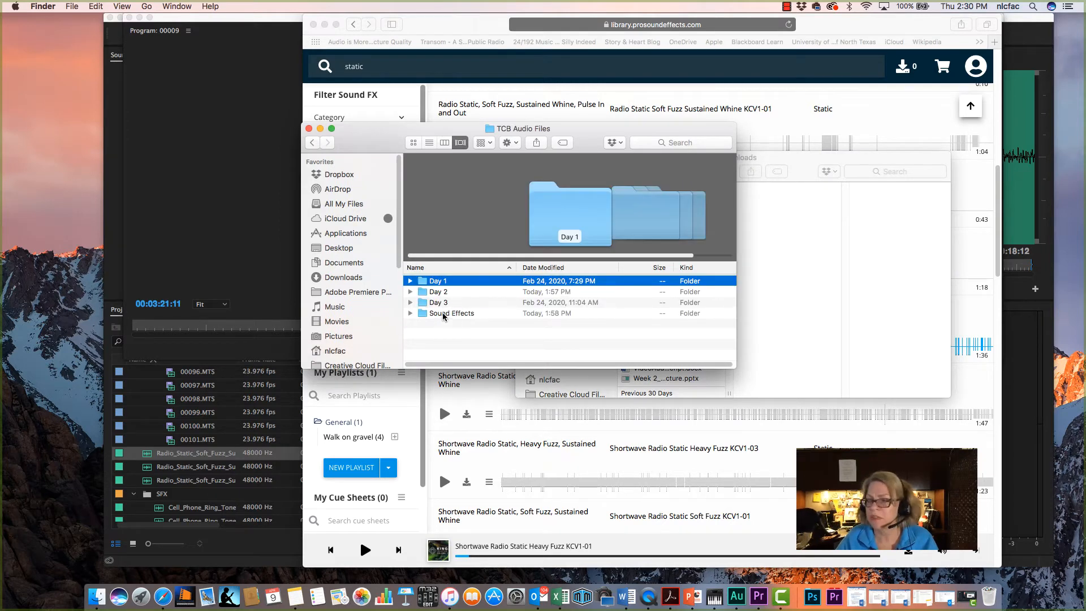
double_click(445, 315)
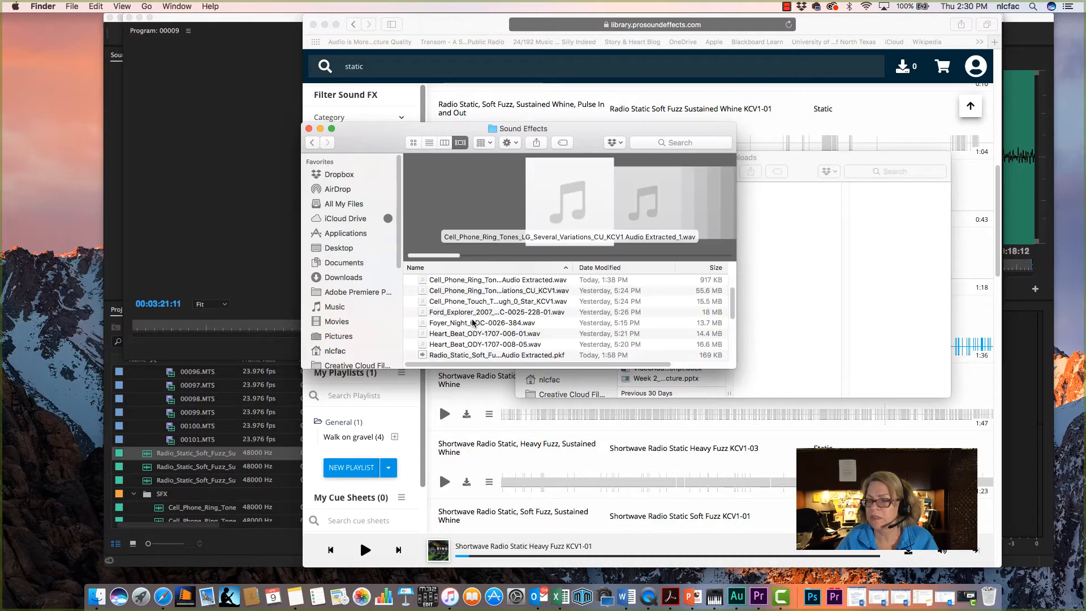
scroll(479, 323, "down", 5)
scroll(479, 323, "up", 5)
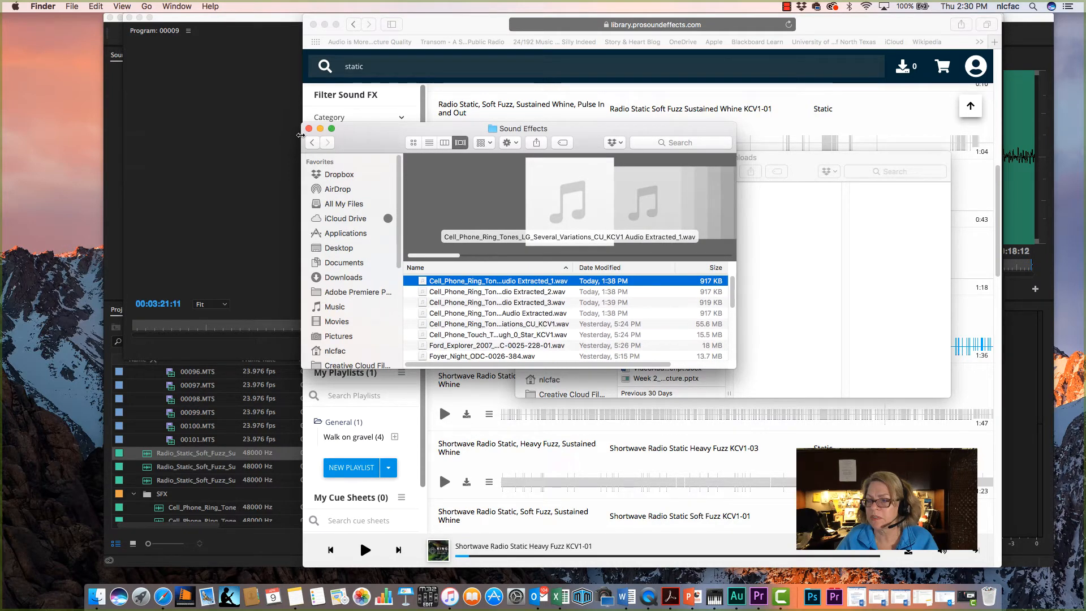
Step: Close both Finder windows and minimize the sound library's browser window to uncover the Premiere Pro sequence
left_click(309, 129)
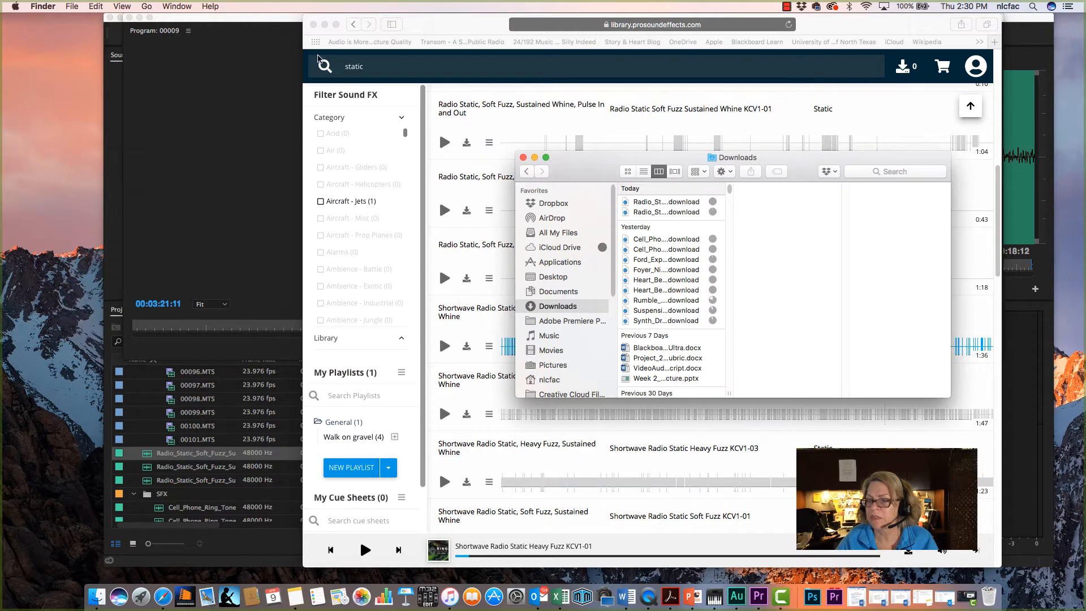
left_click(325, 25)
left_click(523, 158)
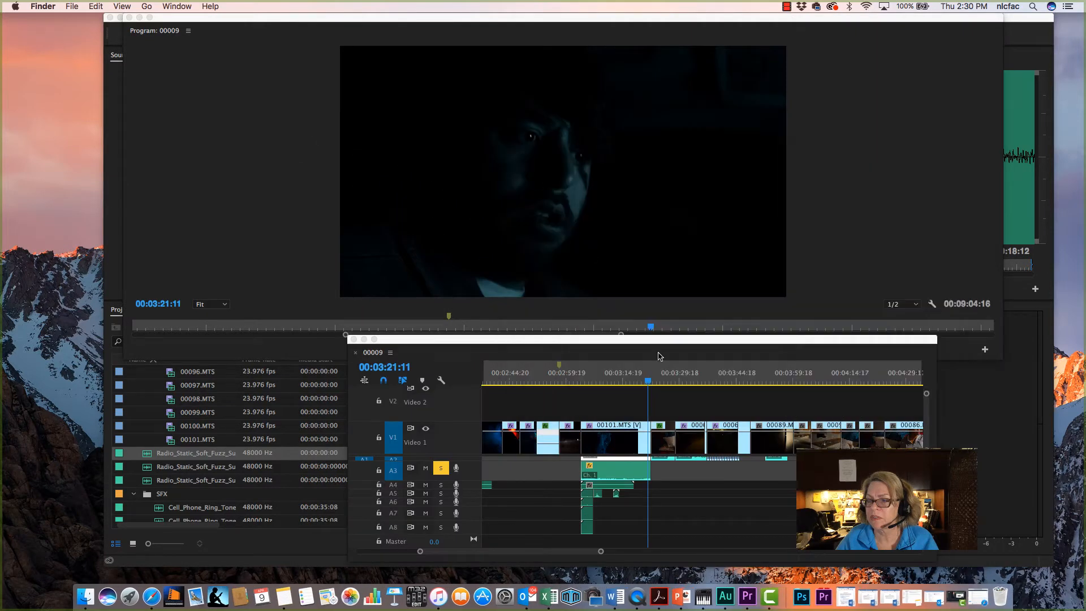
Step: Solo track A4 as well, and play the sequence from inside the 00101.MTS clip
scroll(560, 515, "up", 2)
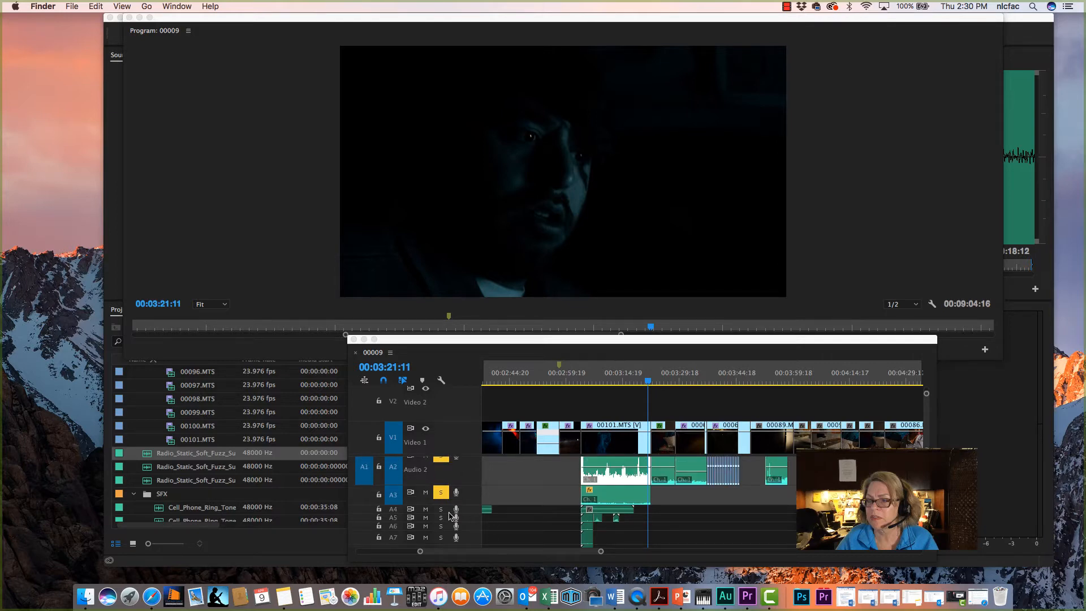
left_click(442, 512)
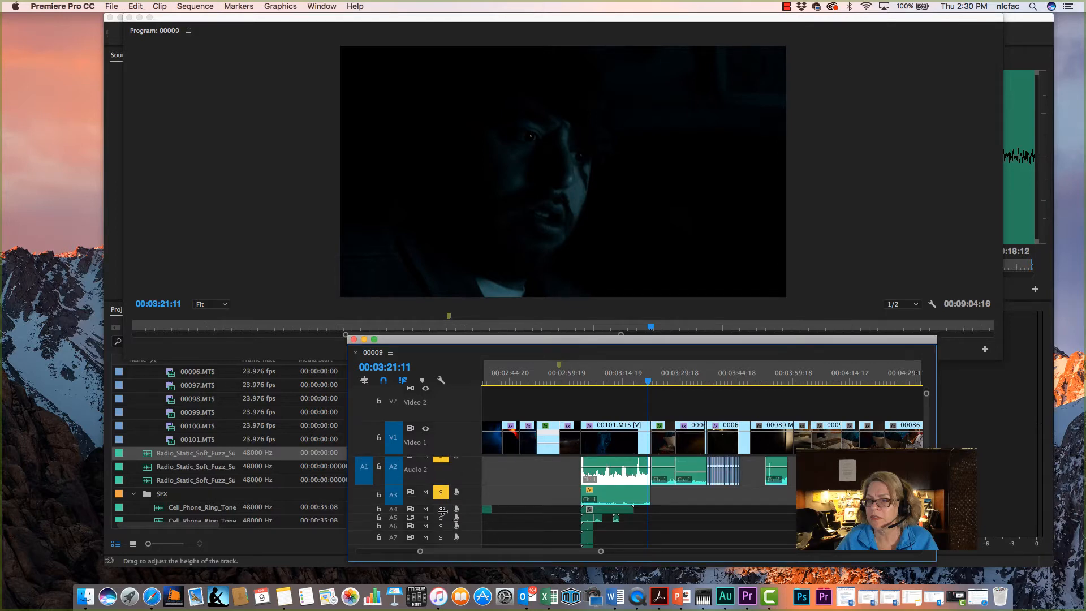
left_click(441, 510)
left_click(603, 379)
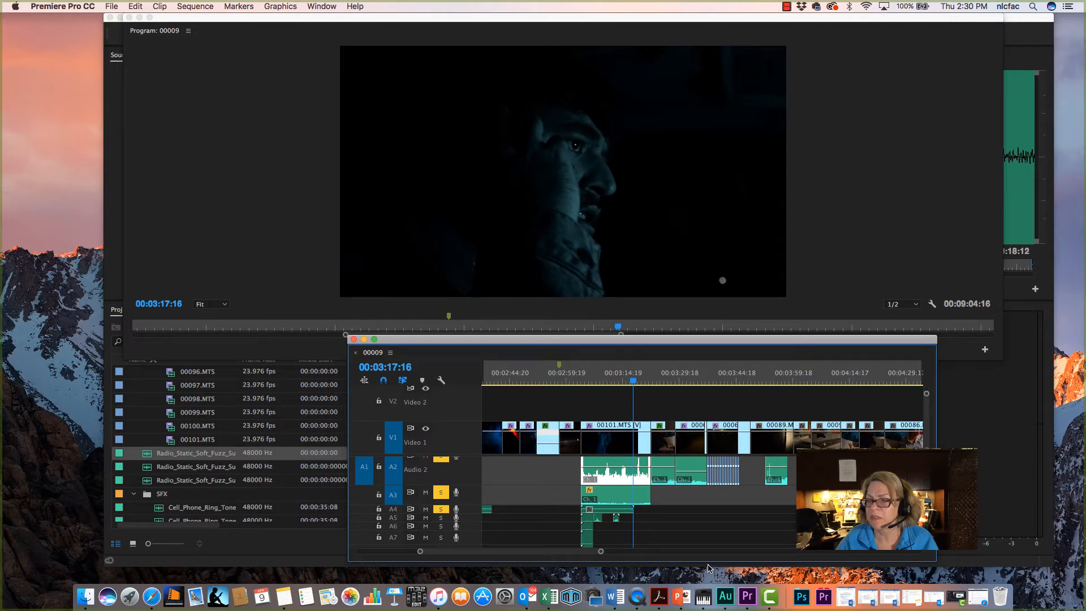
Step: Load the Suspension_Squeaks_ODY-1698-098.wav clip on track A3 into the Source monitor and keep it selected in the timeline
left_click(612, 498)
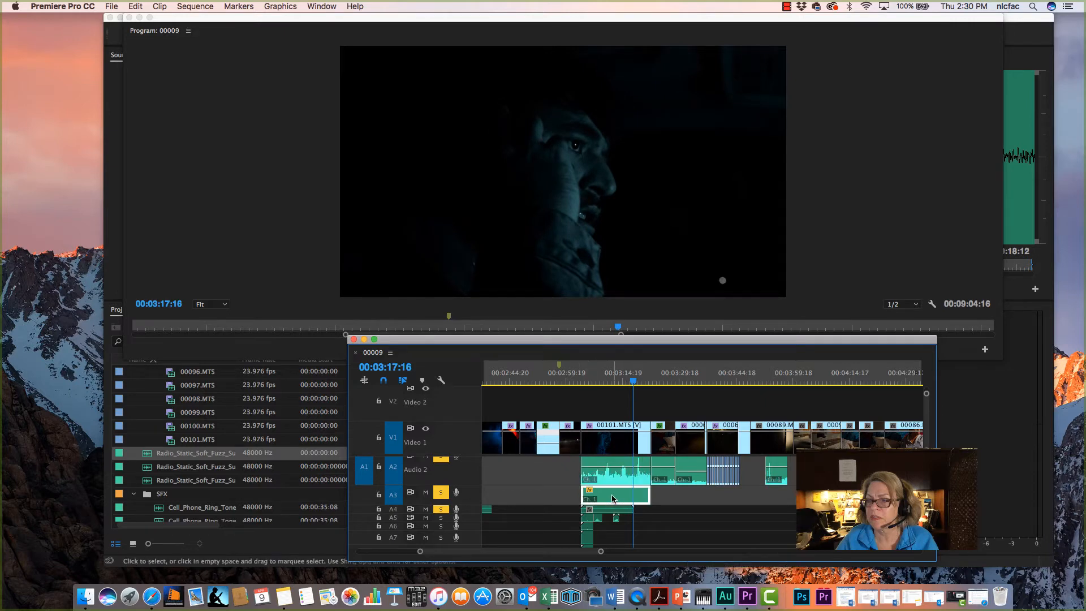
double_click(613, 499)
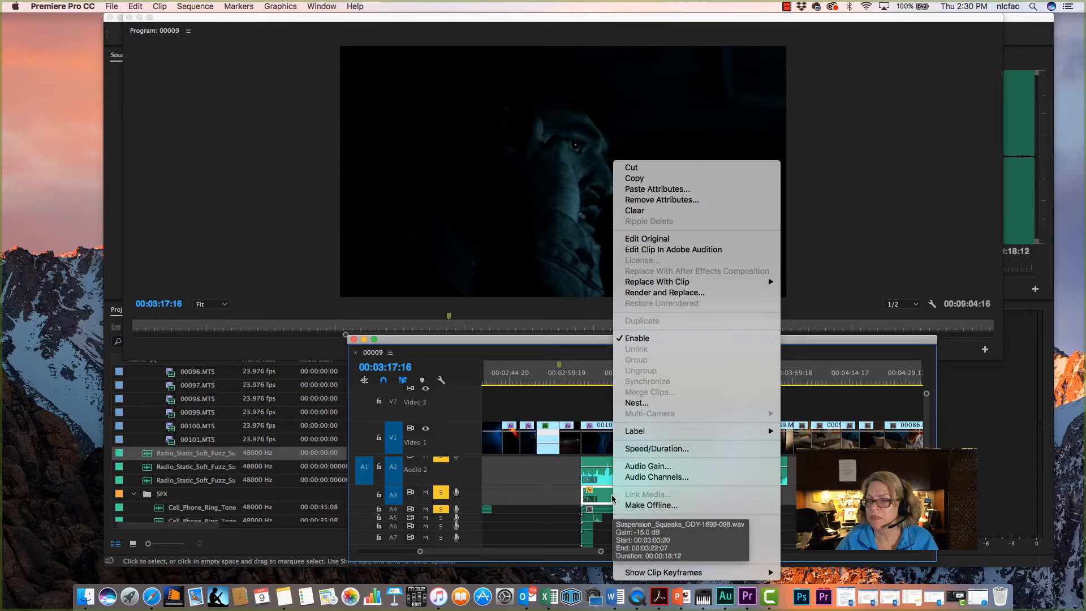
left_click(603, 501)
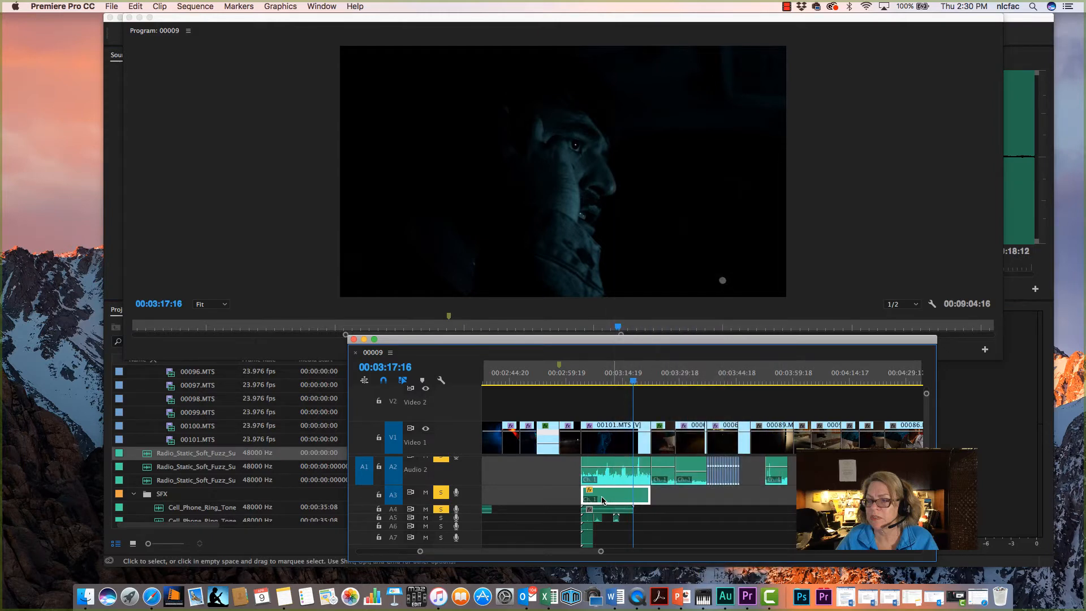
Step: Open the Suspension_Squeaks clip on track A3 for editing in Adobe Audition, and play its opening seconds
right_click(603, 500)
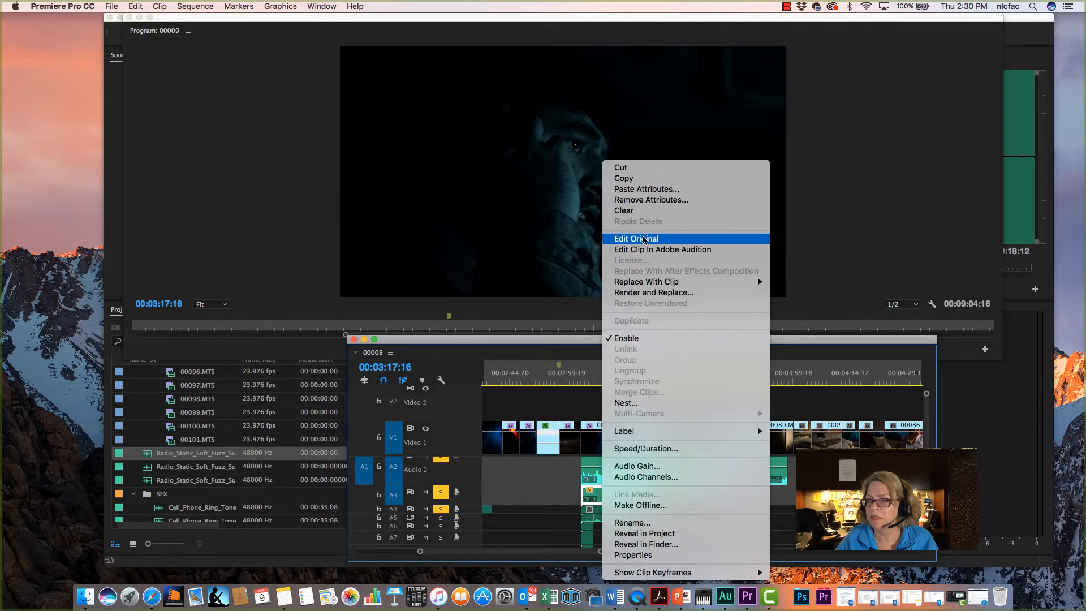
mouse_move(659, 284)
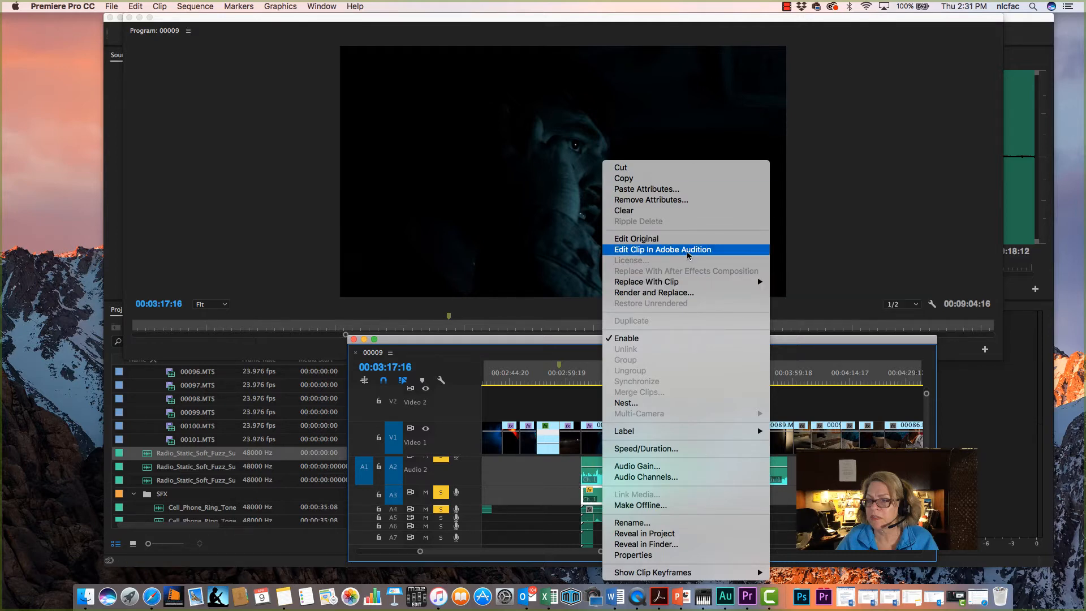
left_click(688, 255)
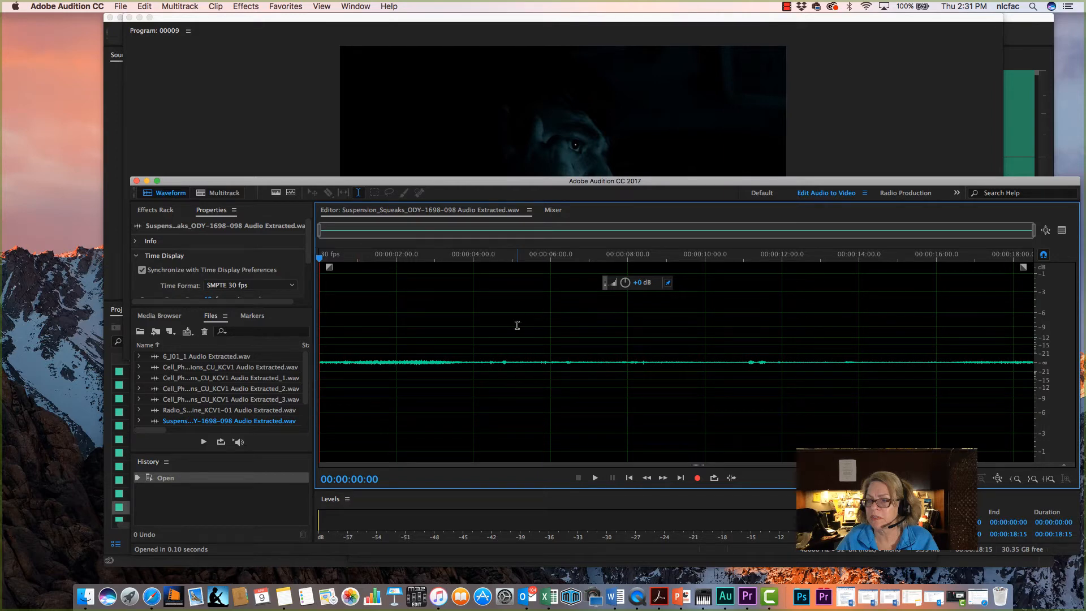
key("space")
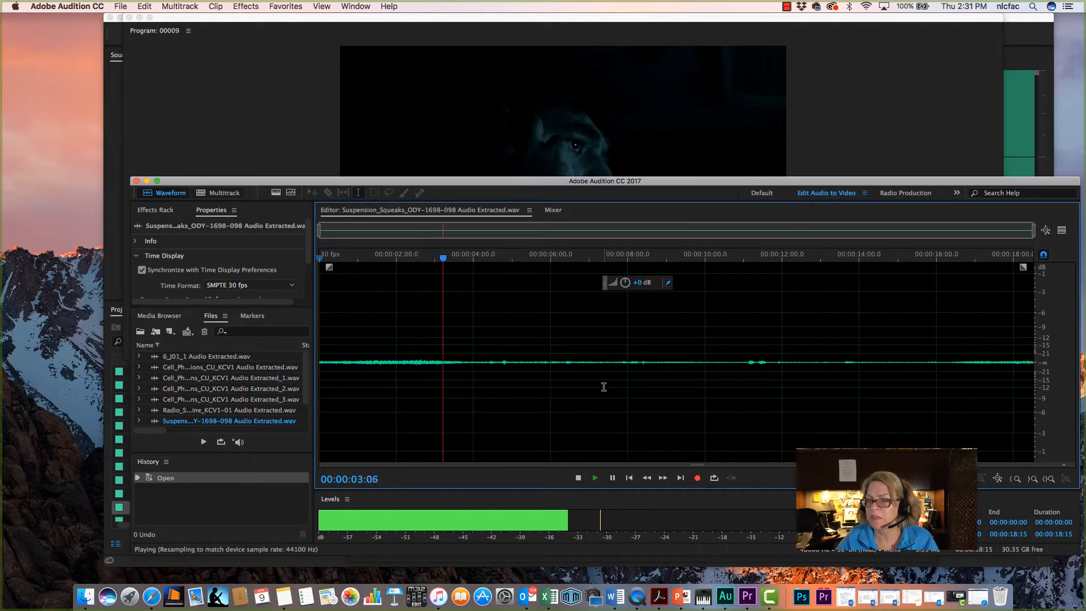
key("space")
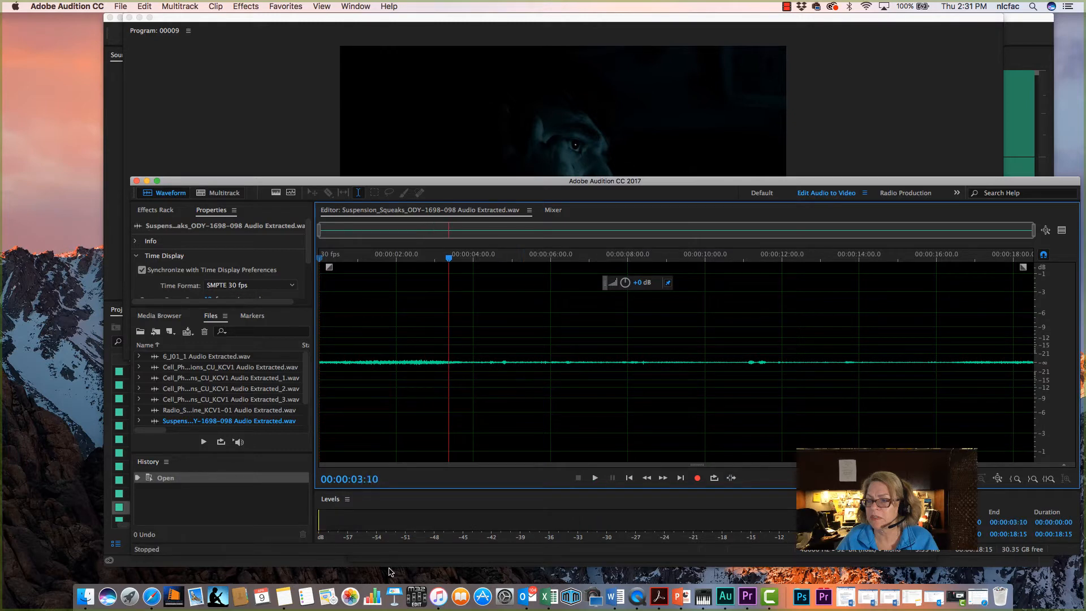
Step: Switch back to Premiere Pro, select the Radio_Static_Soft_Fuzz_Sustained_Whine clip on track A4, and increase the height of that track
left_click(243, 164)
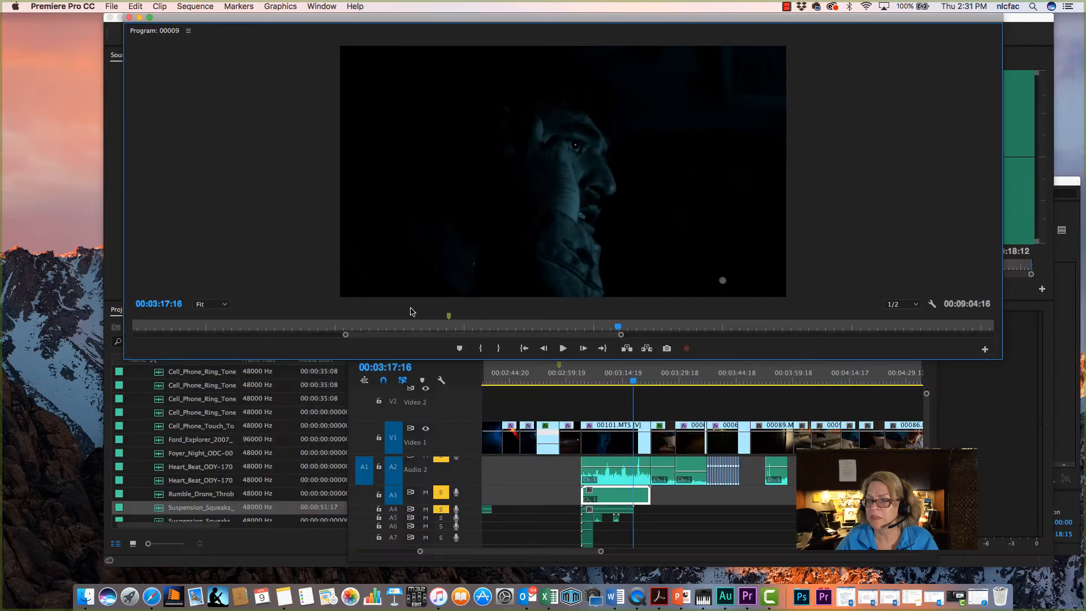
scroll(676, 520, "down", 1)
left_click(599, 504)
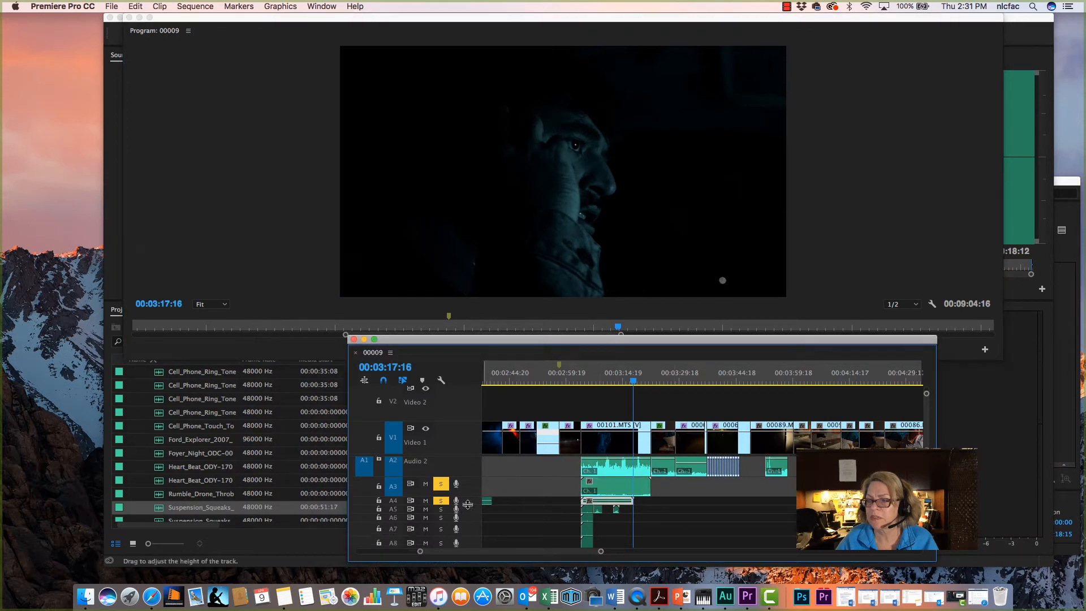
left_click_drag(466, 506, 469, 521)
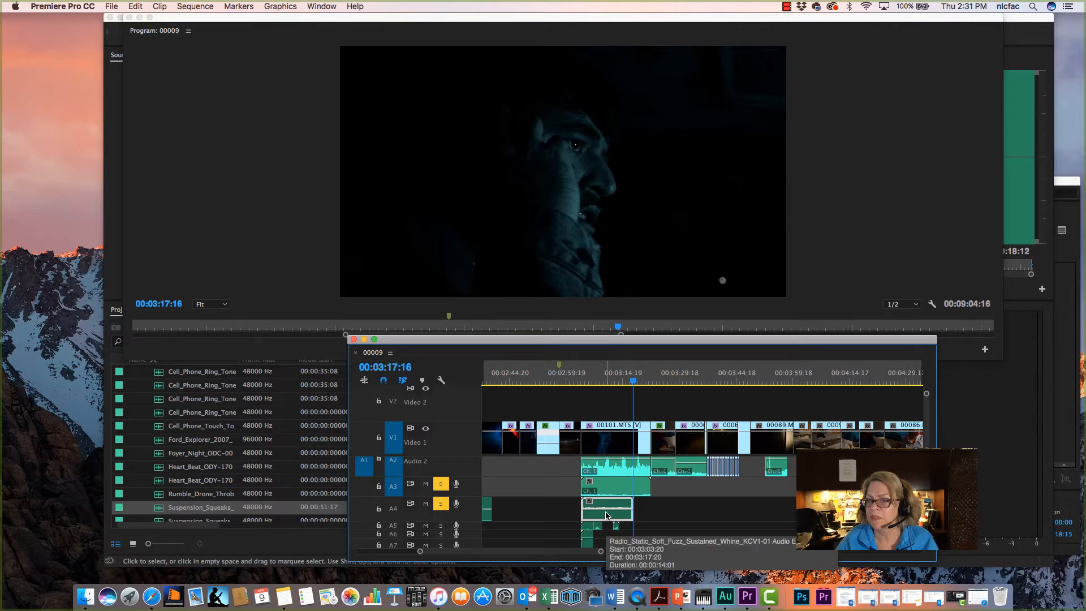
Step: Open the selected radio static clip for editing in Adobe Audition, and play its first seconds
right_click(606, 516)
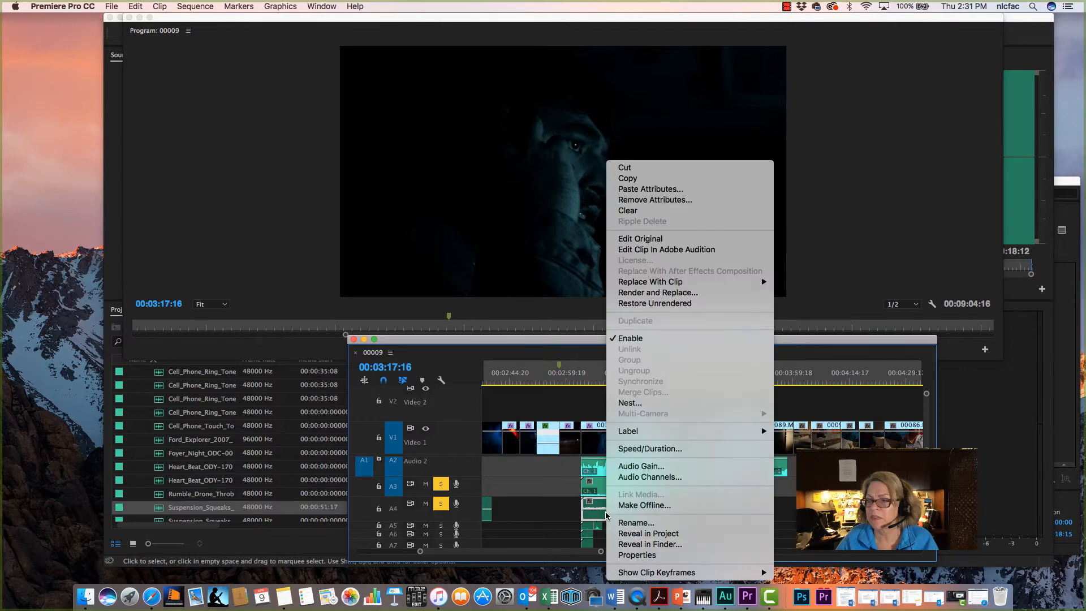
left_click(659, 253)
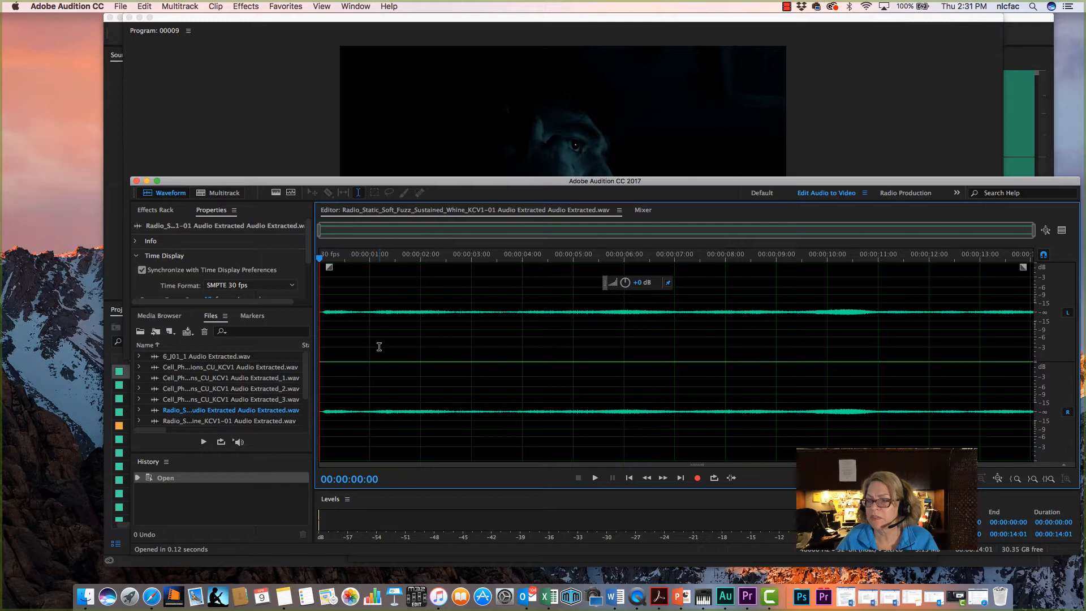
key("space")
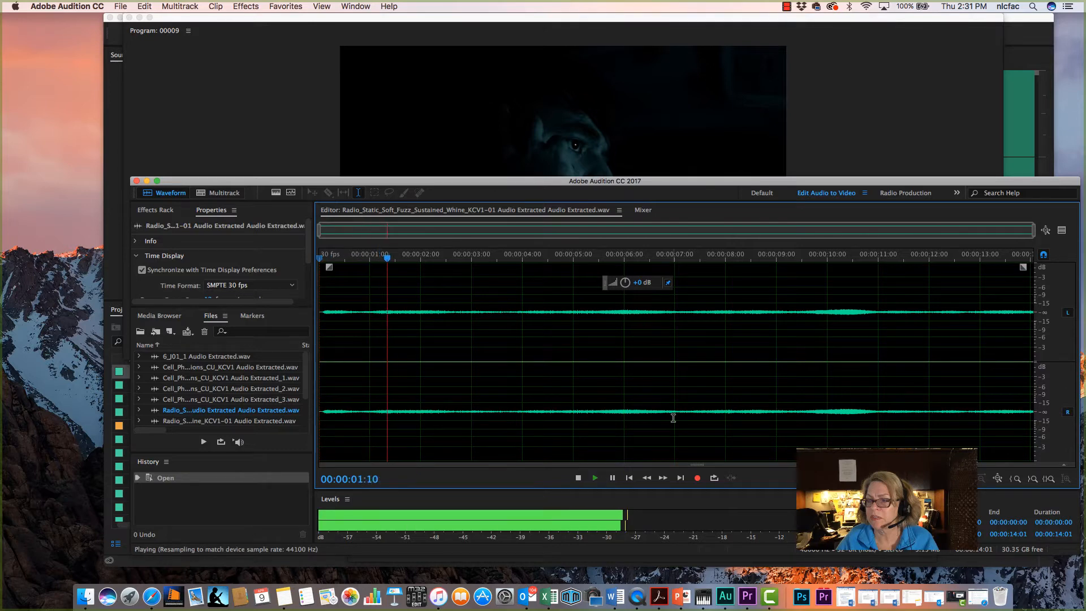
key("space")
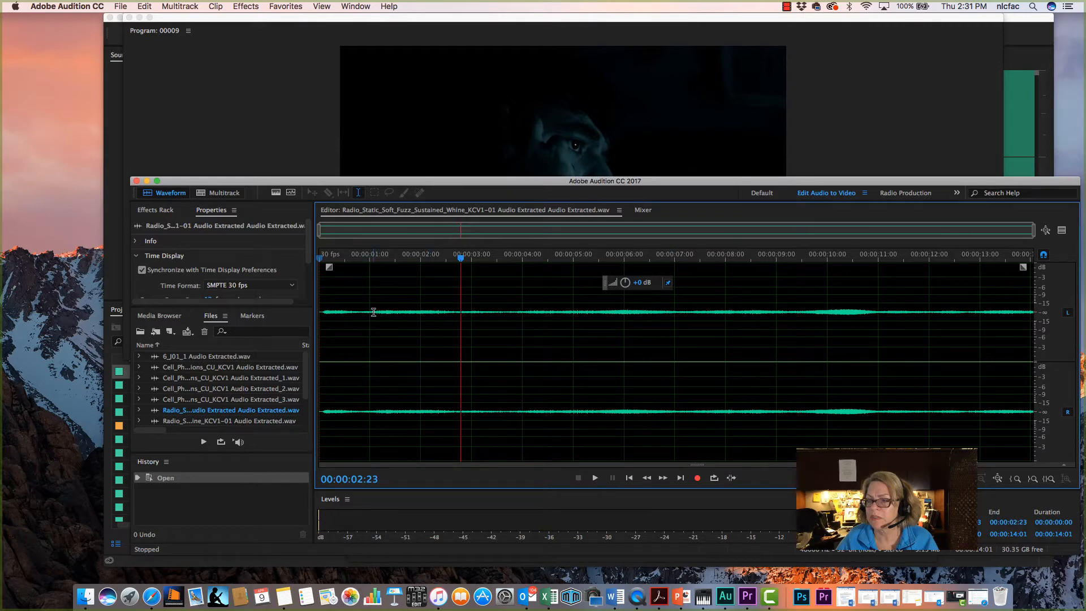
Step: Try the Telephone Voice favorite on the whole radio static file, listen to the result, and undo it
left_click(245, 7)
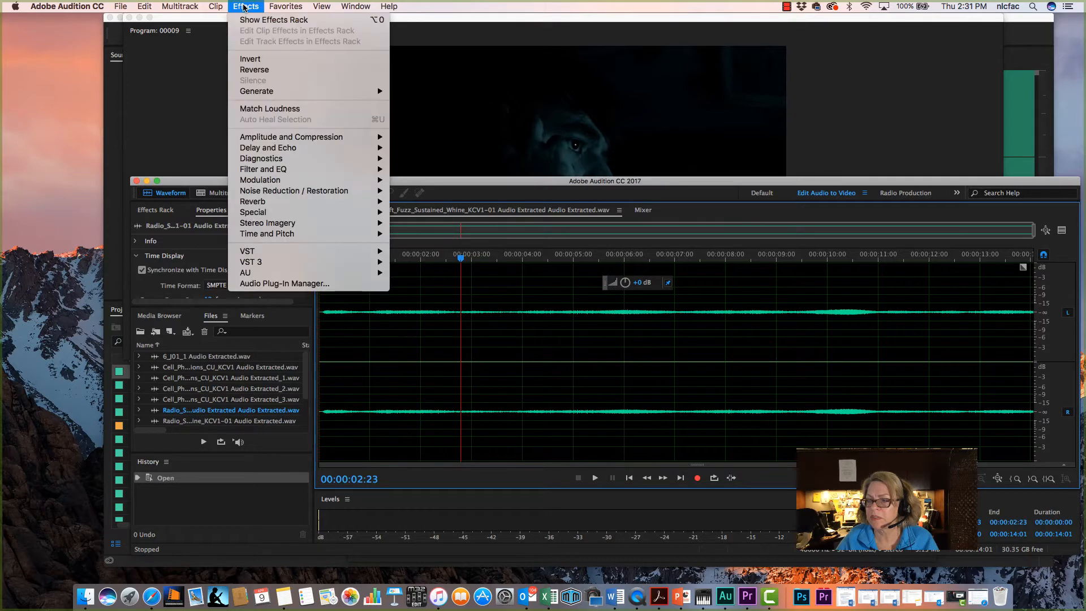
mouse_move(286, 7)
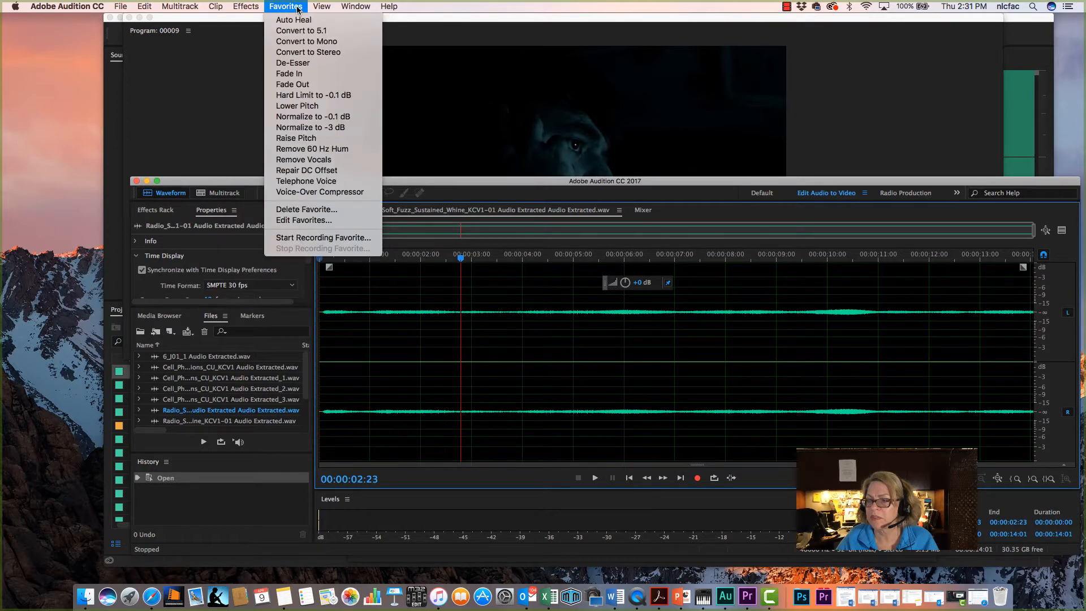
left_click(314, 182)
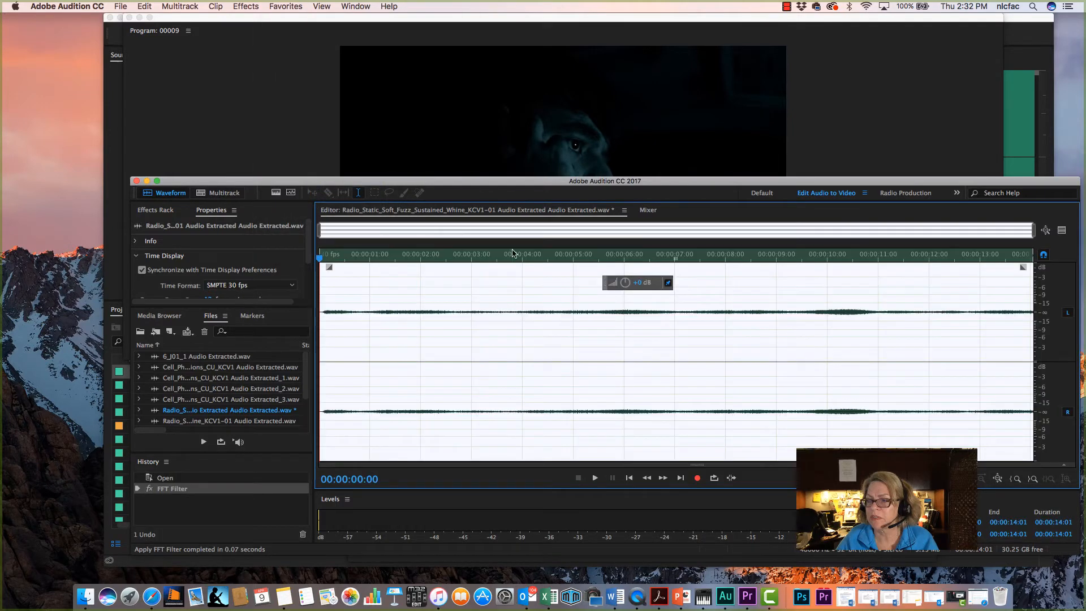
key("space")
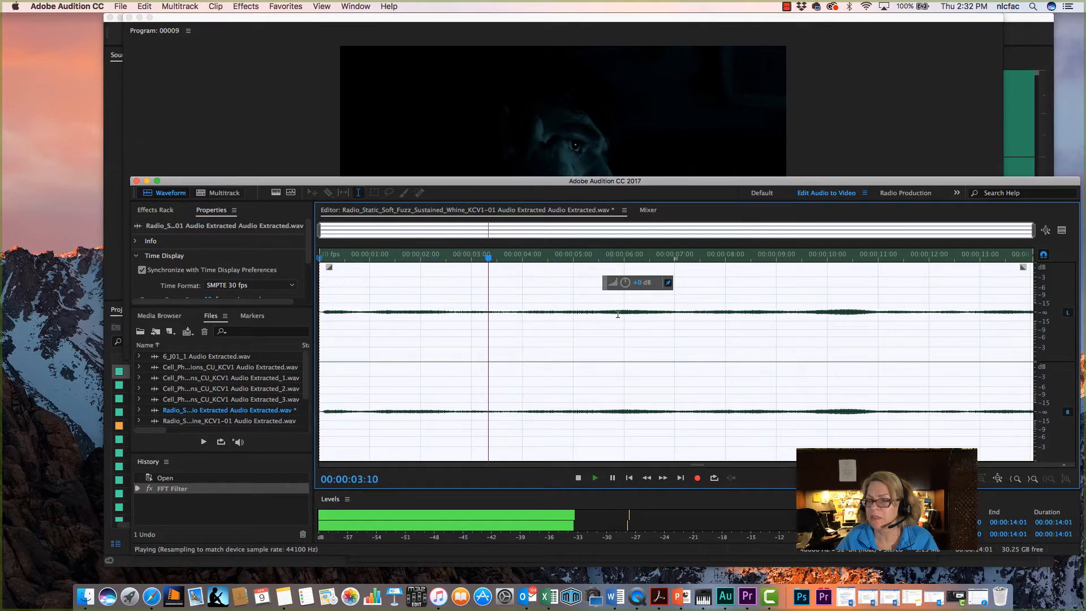
key("space")
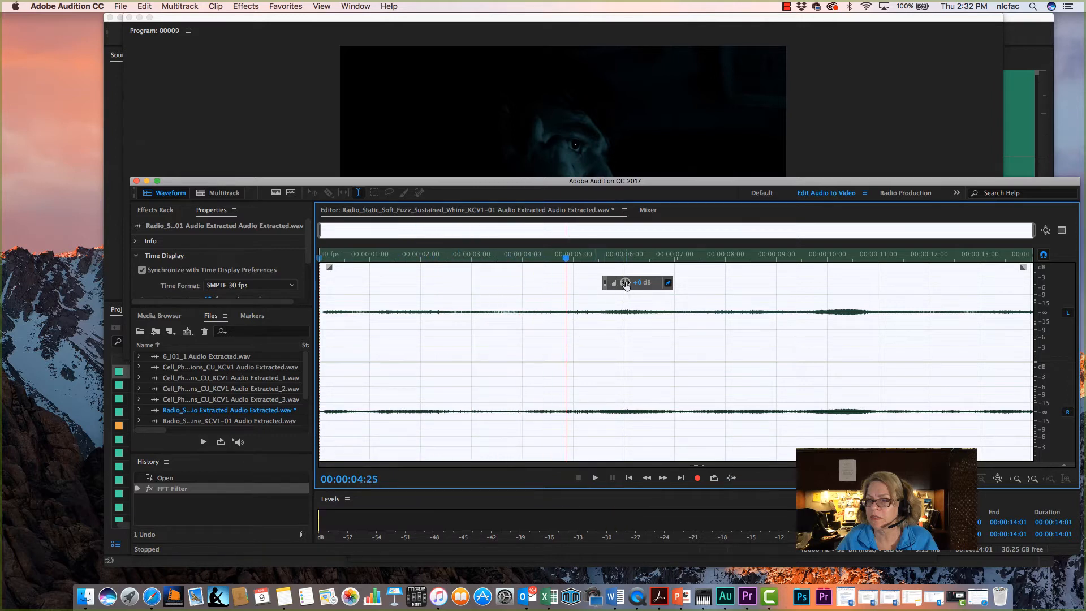
key("super+z")
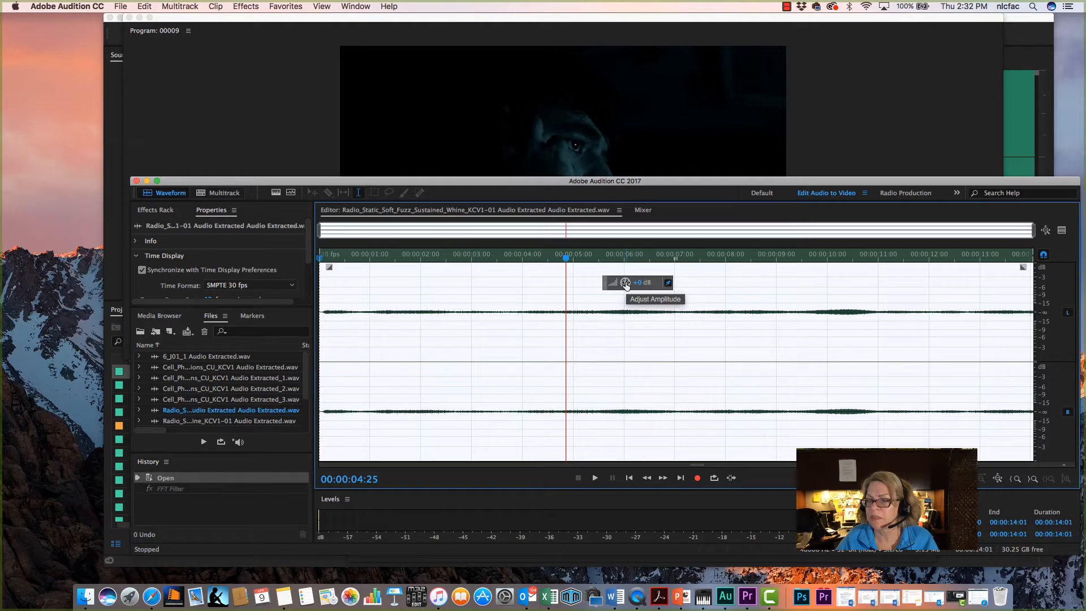
Step: Preview and apply the FFT Filter with the Telephone - Receiver preset to the radio static file, and save the file
left_click(477, 376)
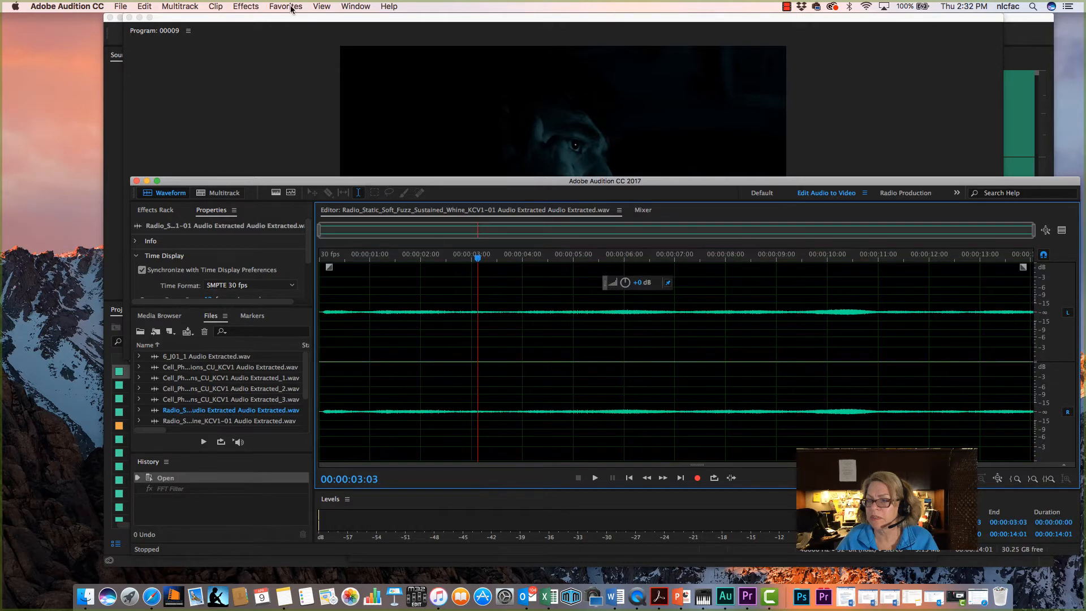
left_click(245, 7)
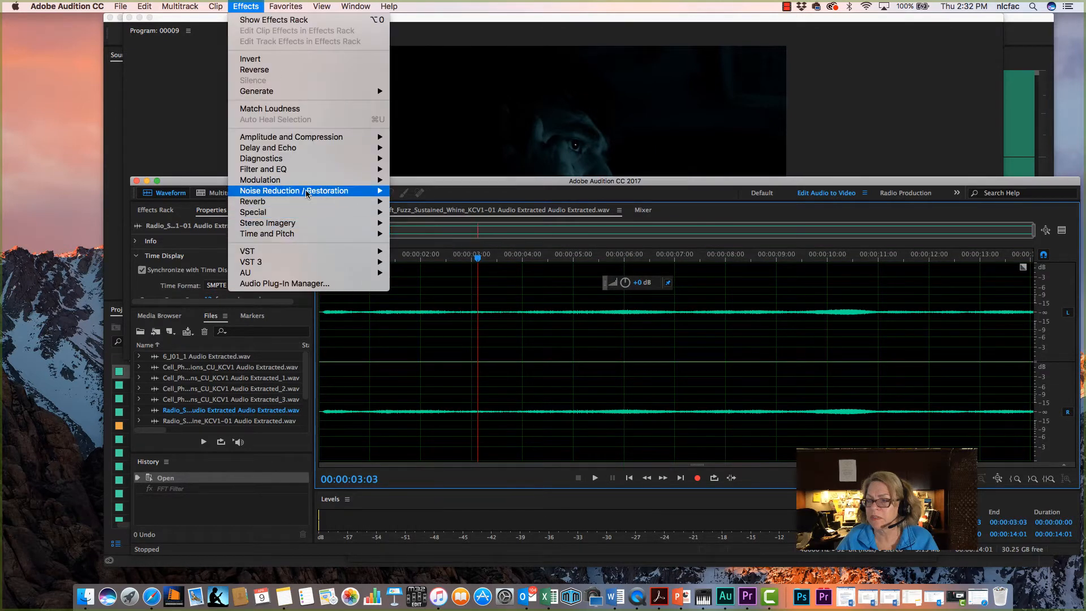
mouse_move(309, 185)
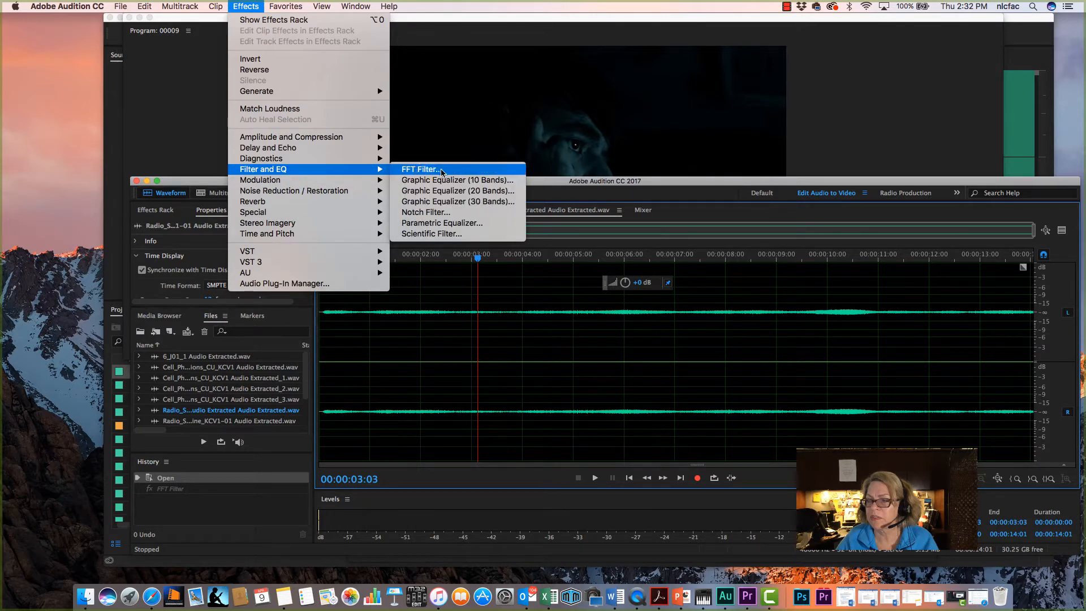
left_click(419, 171)
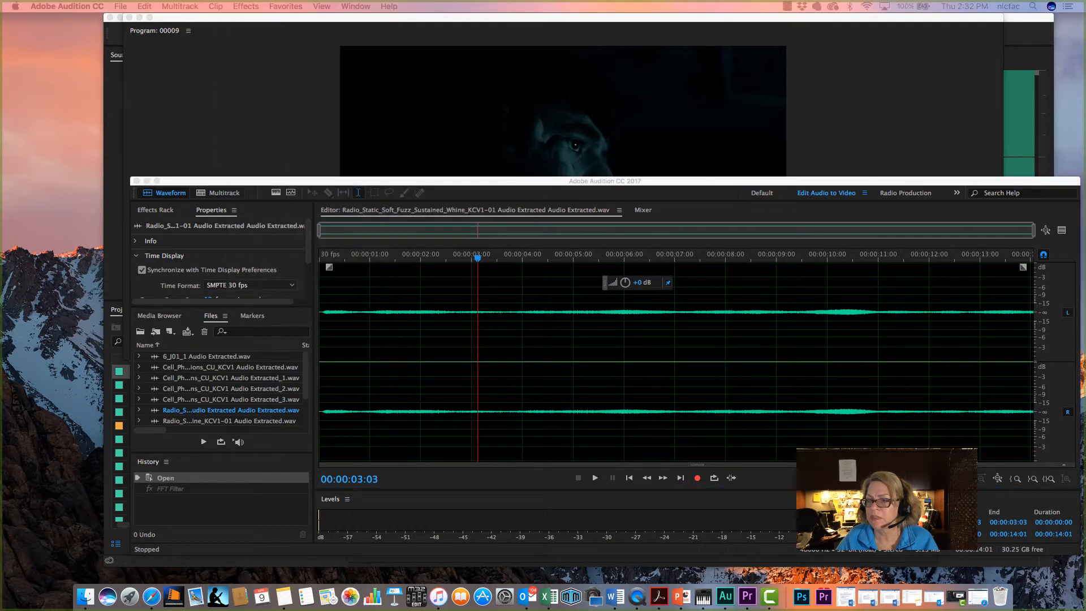
left_click_drag(453, 53, 709, 120)
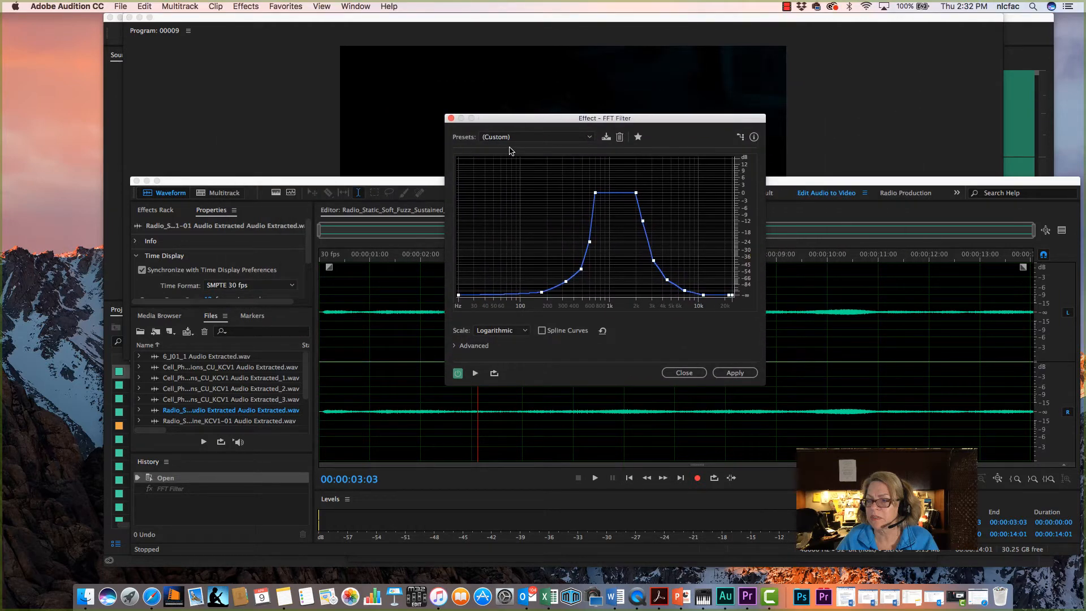
left_click(590, 138)
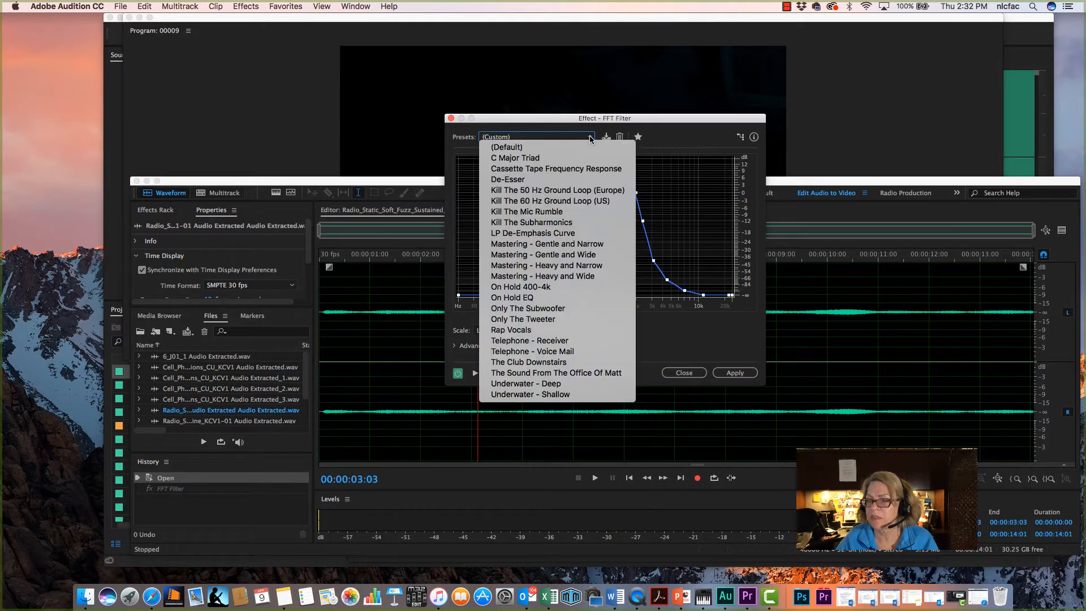
left_click(517, 341)
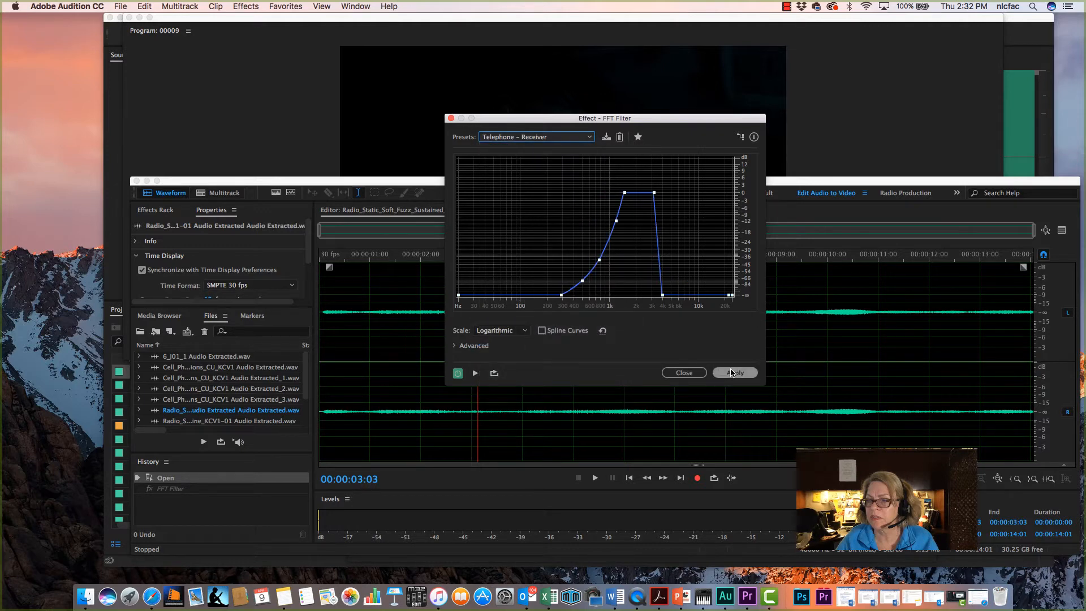
left_click(475, 372)
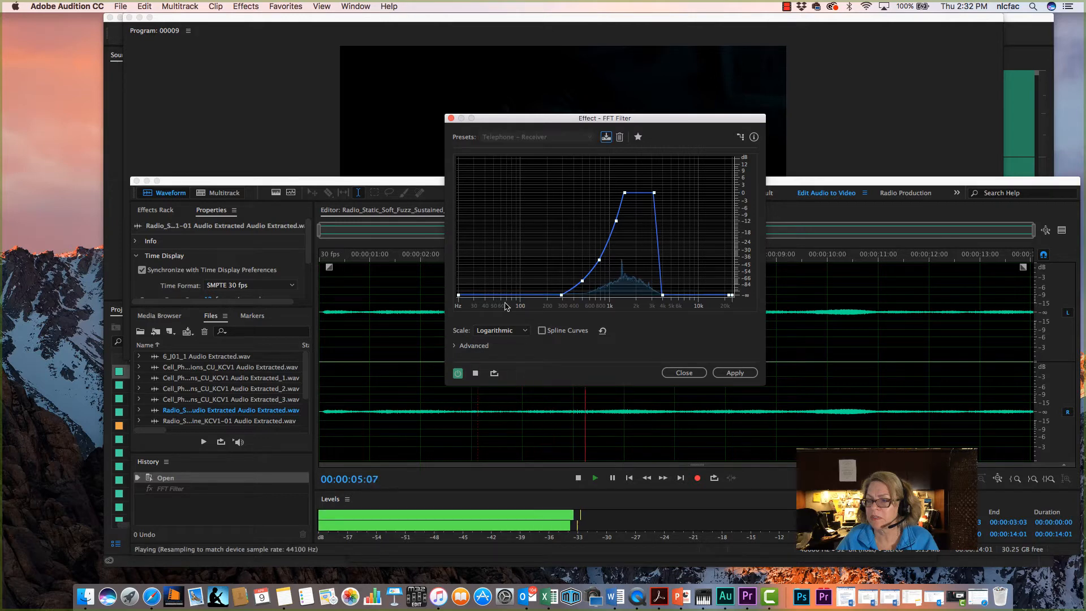
left_click(735, 373)
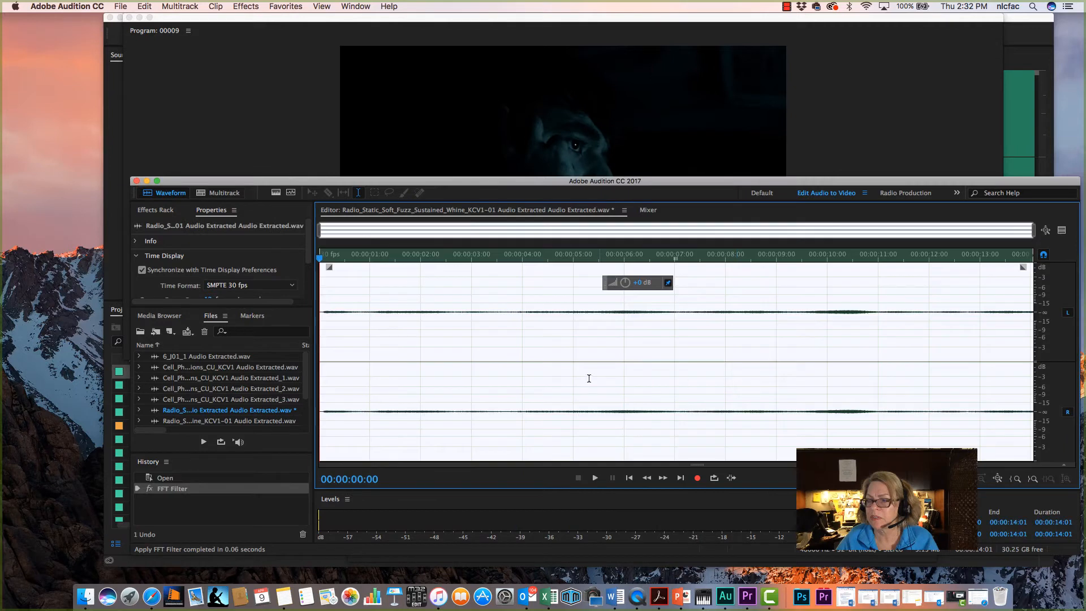
left_click(523, 333)
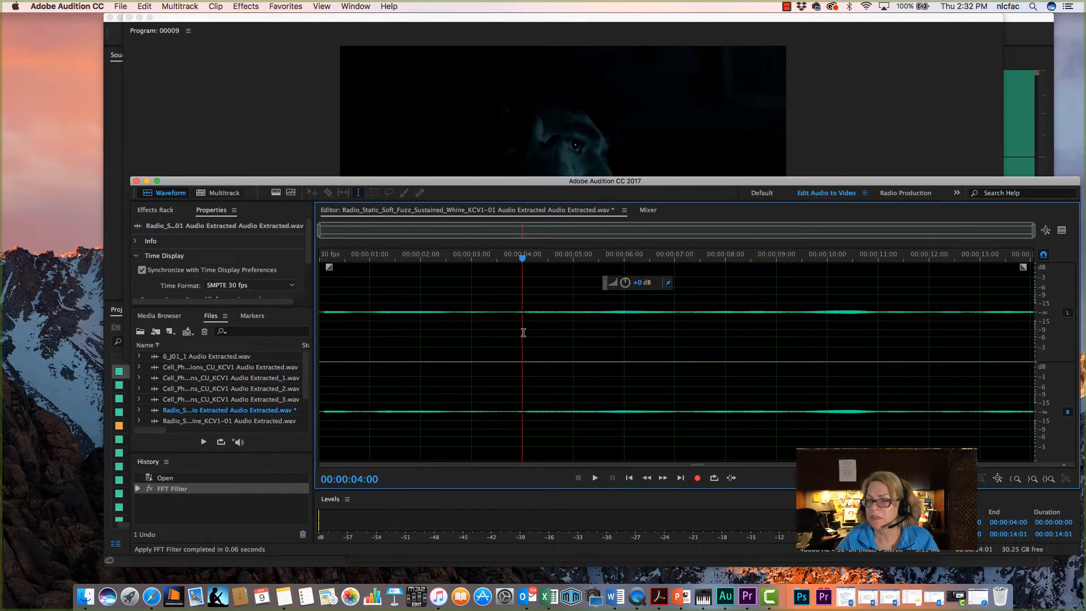
key("super+s")
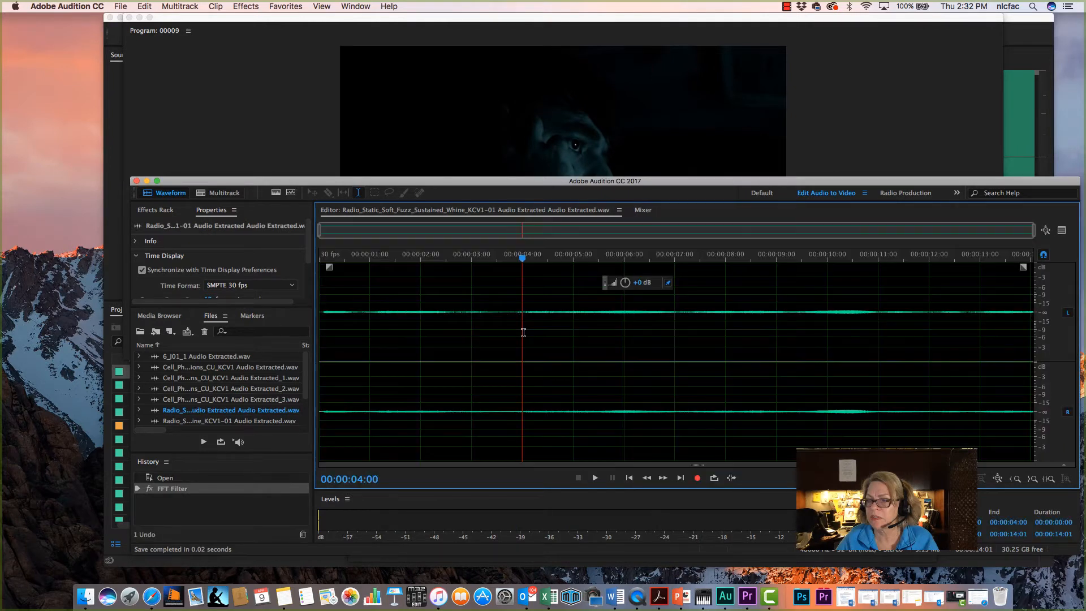
Step: Switch to Premiere Pro and play the sequence from 00:03:07:13 with the filtered radio static on track A4
left_click(269, 145)
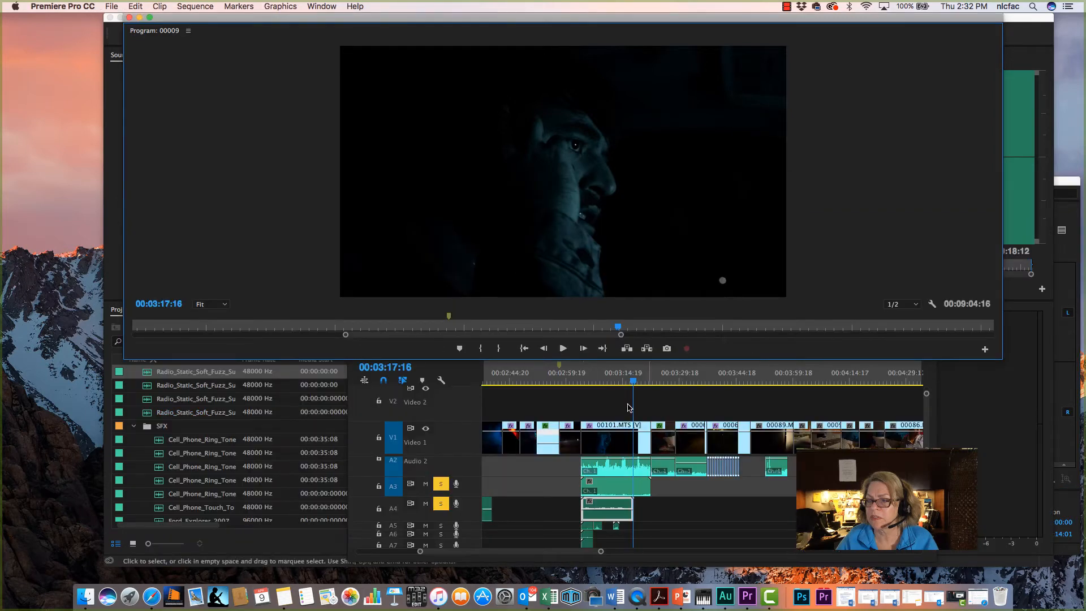
left_click(597, 380)
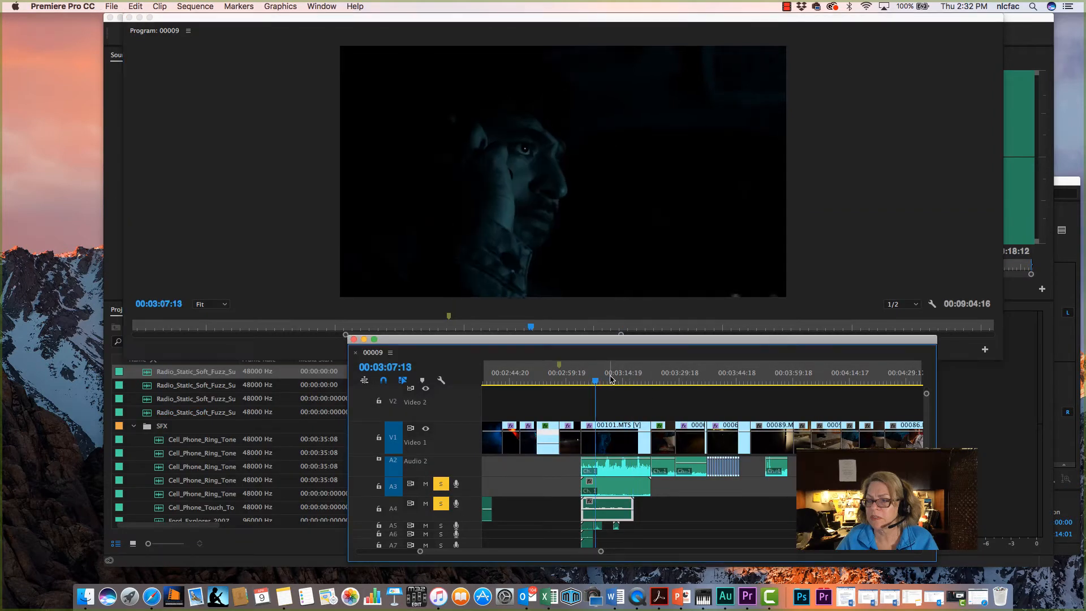
key("space")
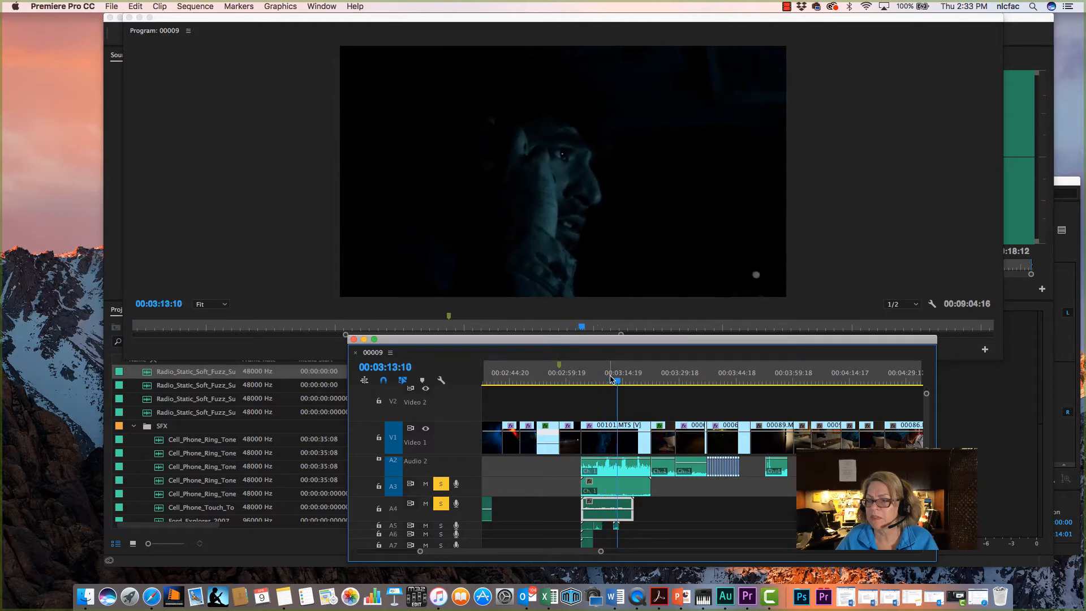
key("space")
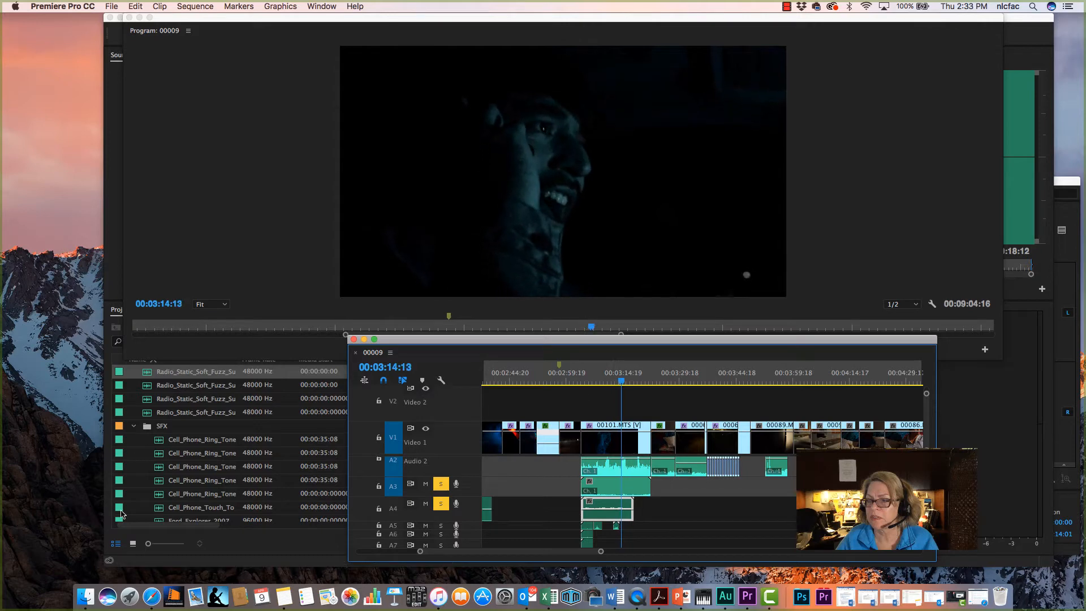
Step: Select the second Radio_Static_Soft_Fuzz file in the project list, and move the 00009 timeline window aside to uncover the list's further columns
left_click(267, 384)
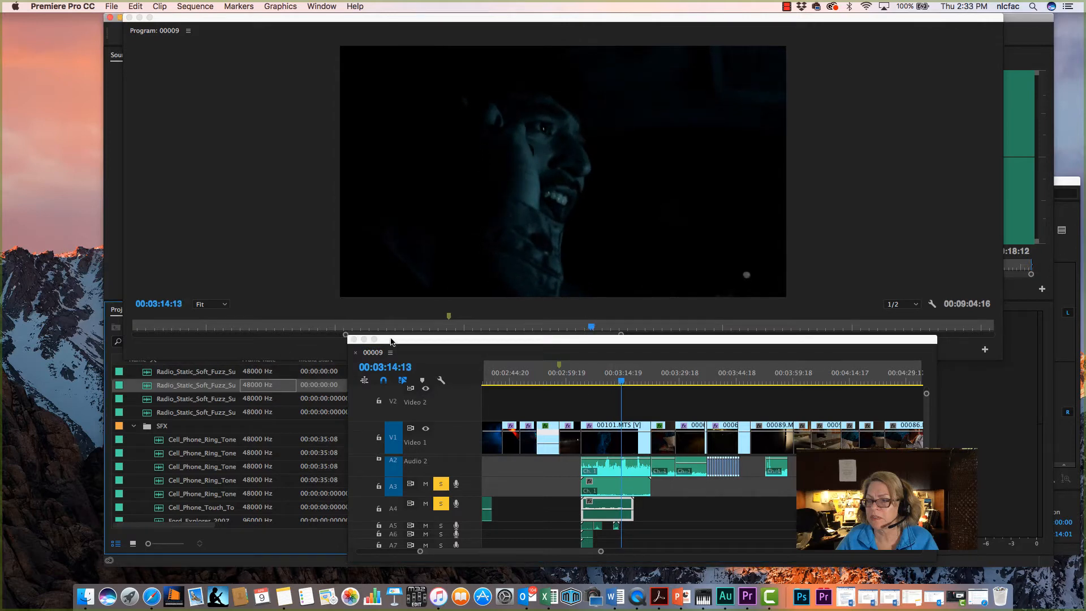
left_click_drag(391, 341, 560, 321)
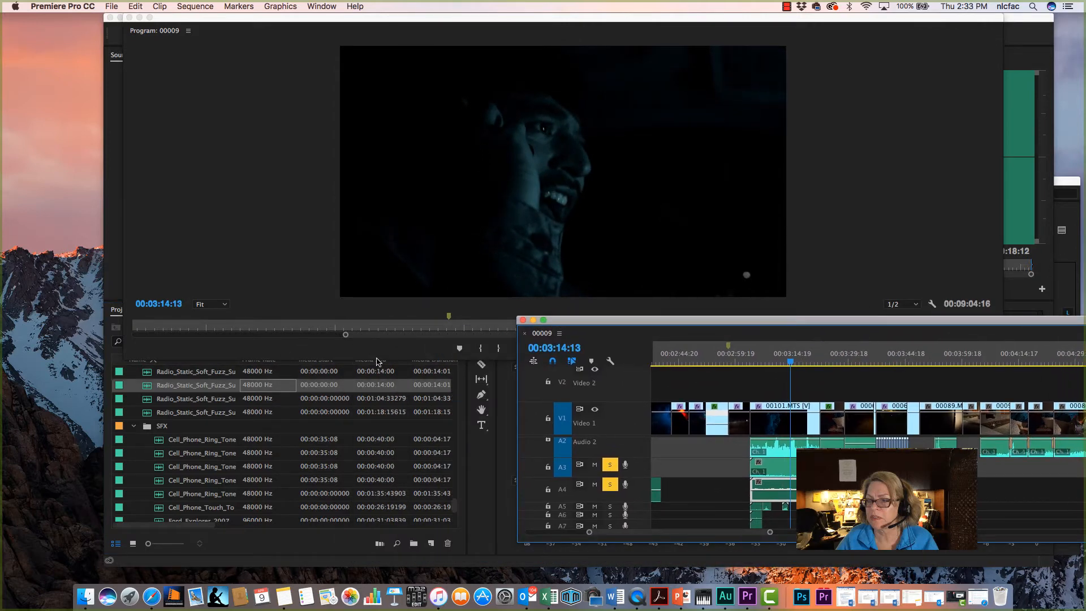
Step: Move the 00009 timeline window back over the project list, leaving the list's file names uncovered
left_click(467, 395)
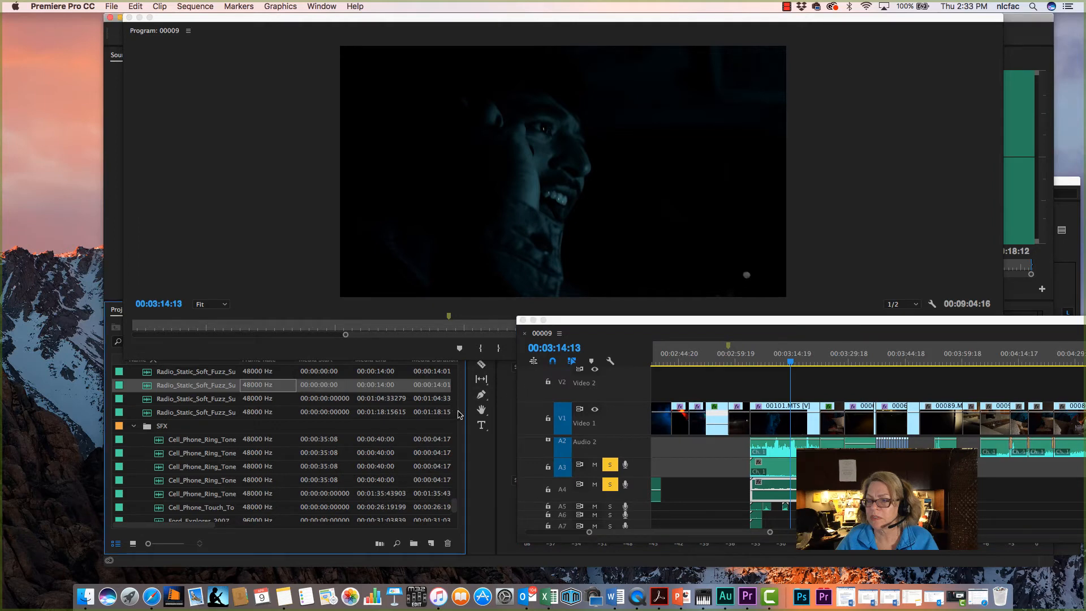
scroll(343, 393, "up", 2)
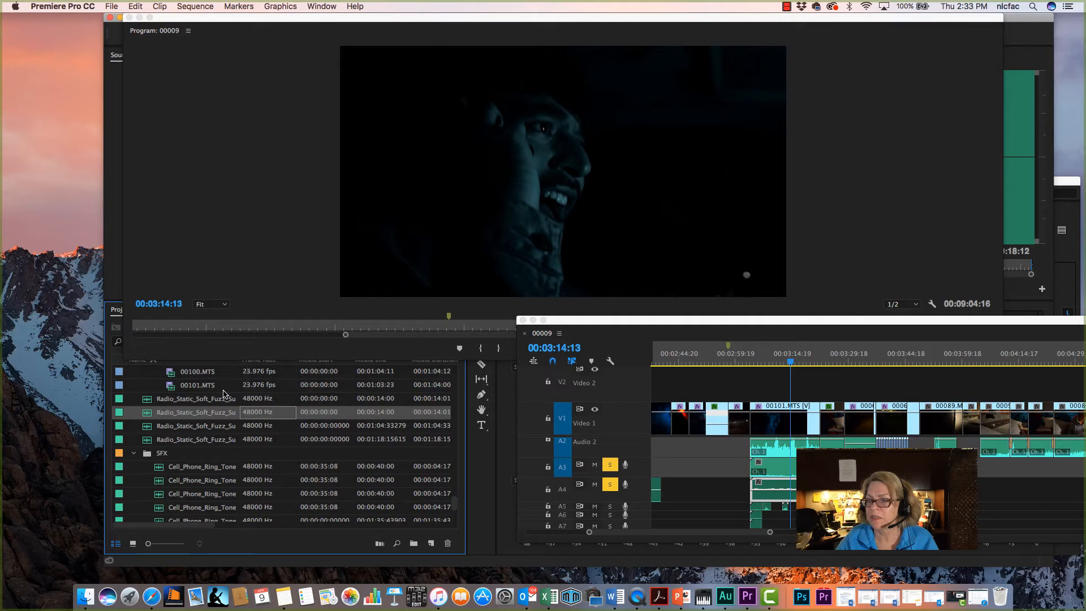
left_click_drag(642, 321, 436, 303)
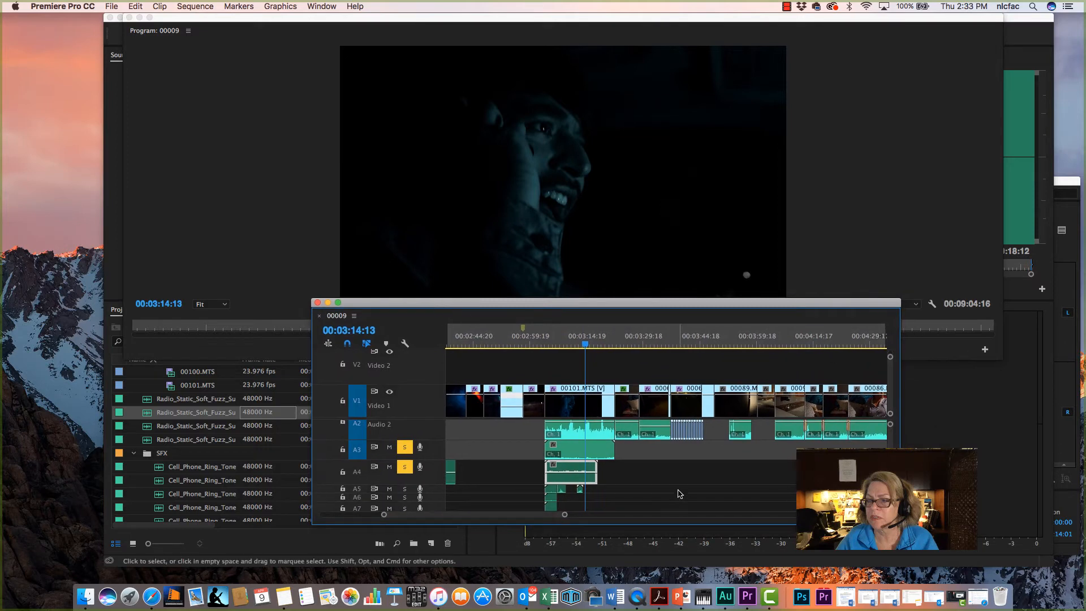
Step: Zoom the timeline in around the radio static clip on track A4 and play the sequence from 00:03:04:05
scroll(679, 494, "down", 3)
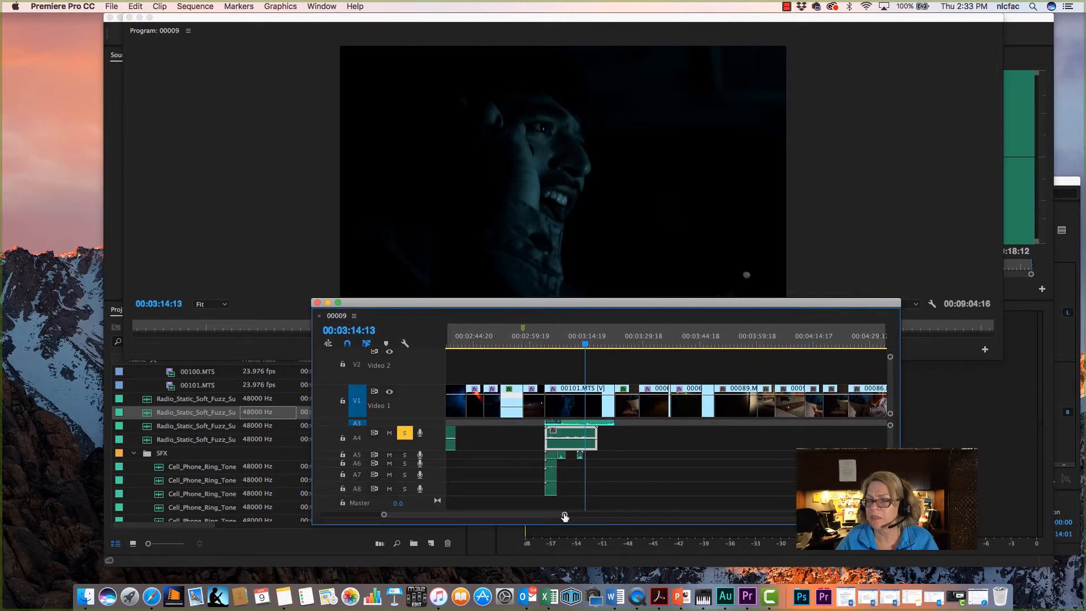
left_click_drag(564, 517, 493, 514)
left_click(523, 344)
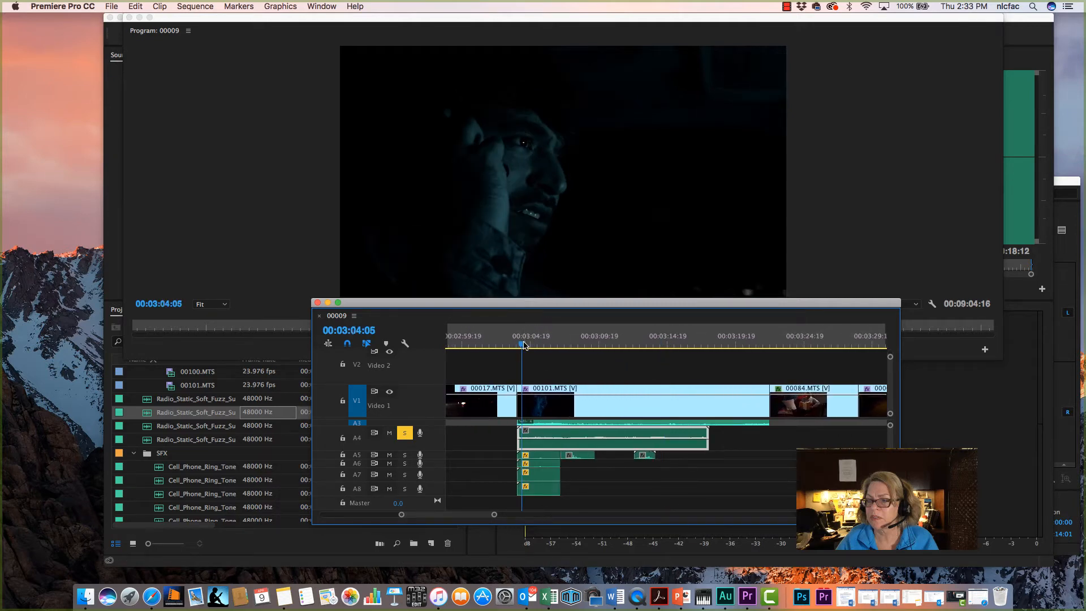
key("space")
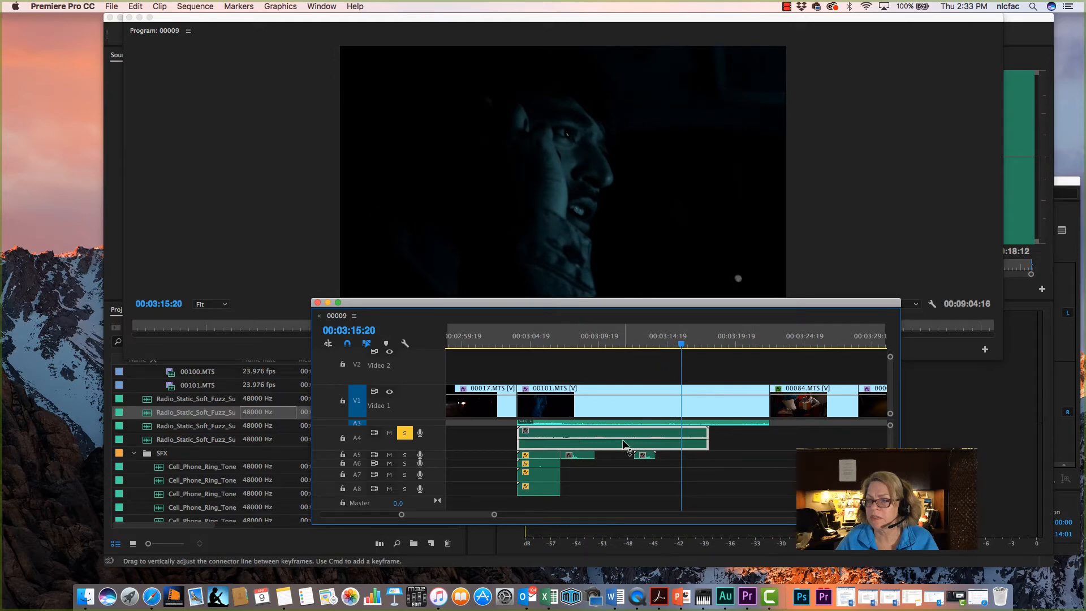
Step: Adjust the audio gain of the radio static clip on track A4 by -6 dB
right_click(625, 446)
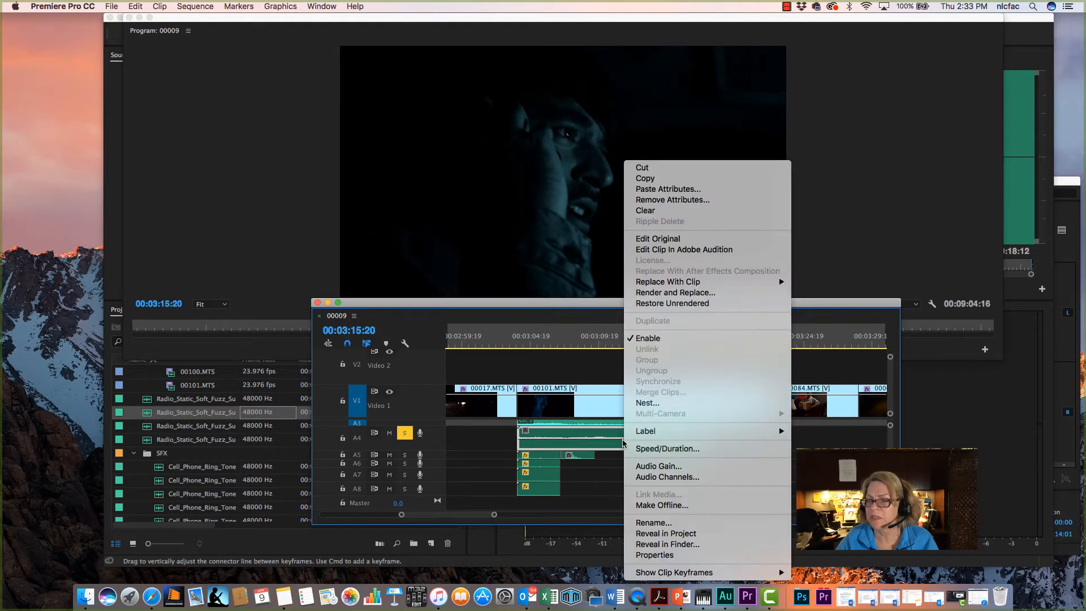
left_click(659, 468)
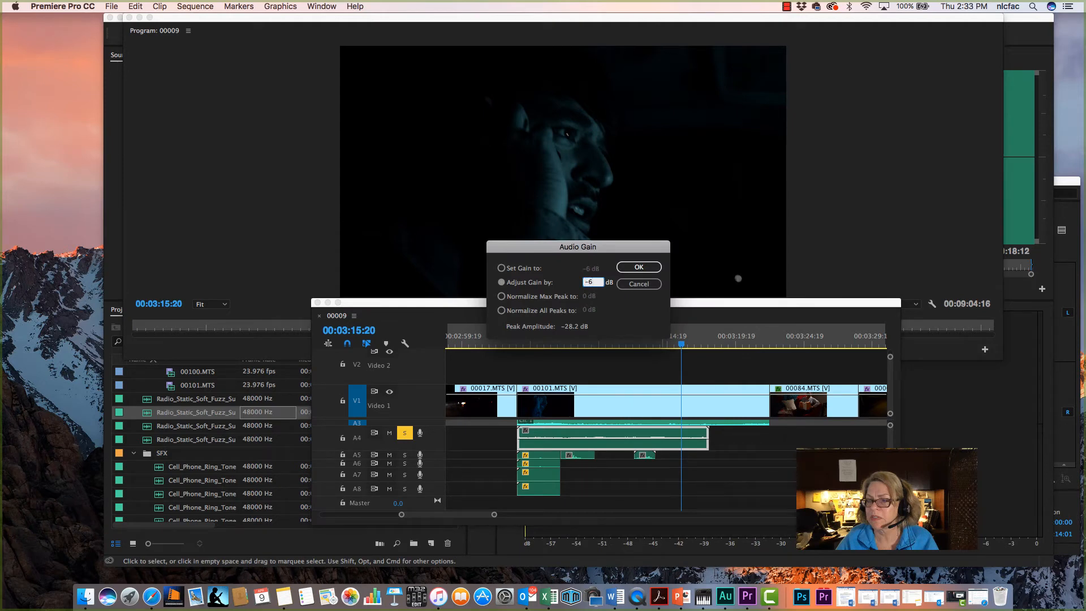
type("-6")
key("Return")
Step: Play the sequence from an early point within the radio static clip to hear its new level
left_click(632, 344)
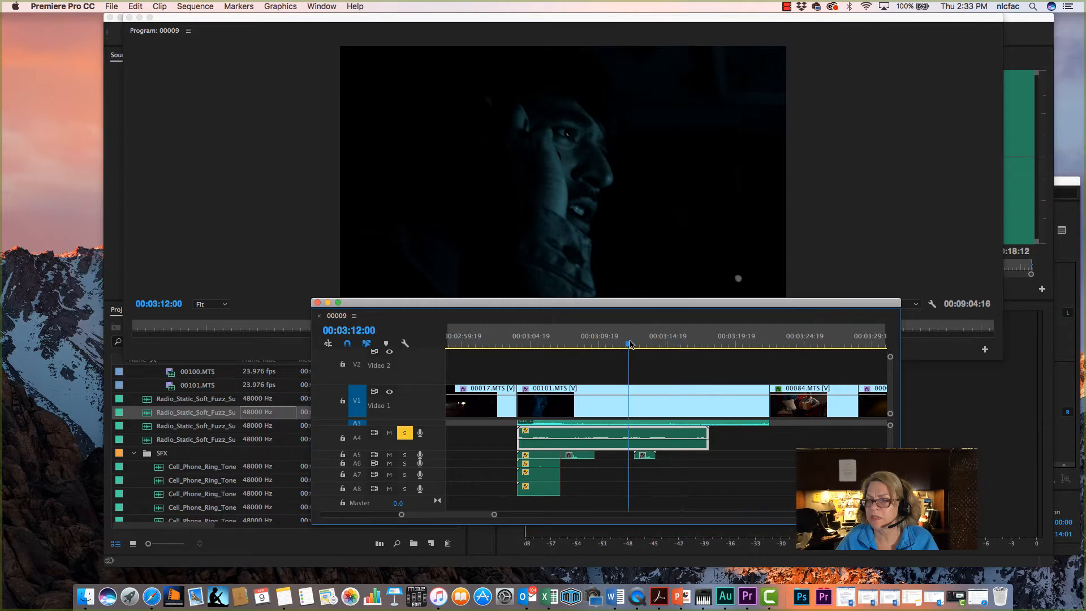
left_click(568, 343)
key("space")
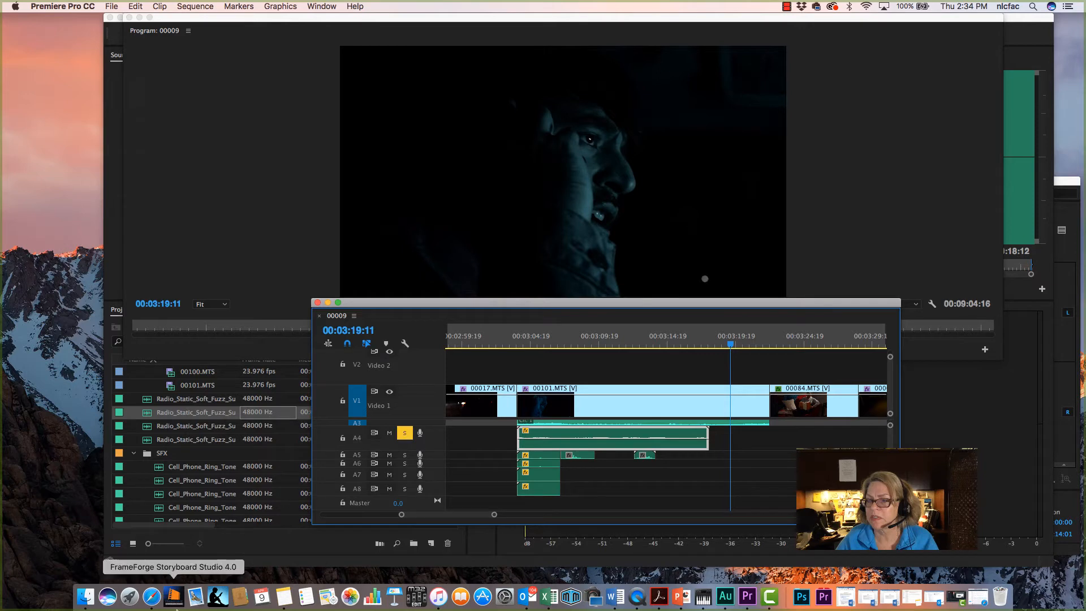
Step: Switch to Safari and preview Electricity Static ODY-1478-054 and ODY-1478-053 from the Pro Sound Effects results for static
left_click(151, 596)
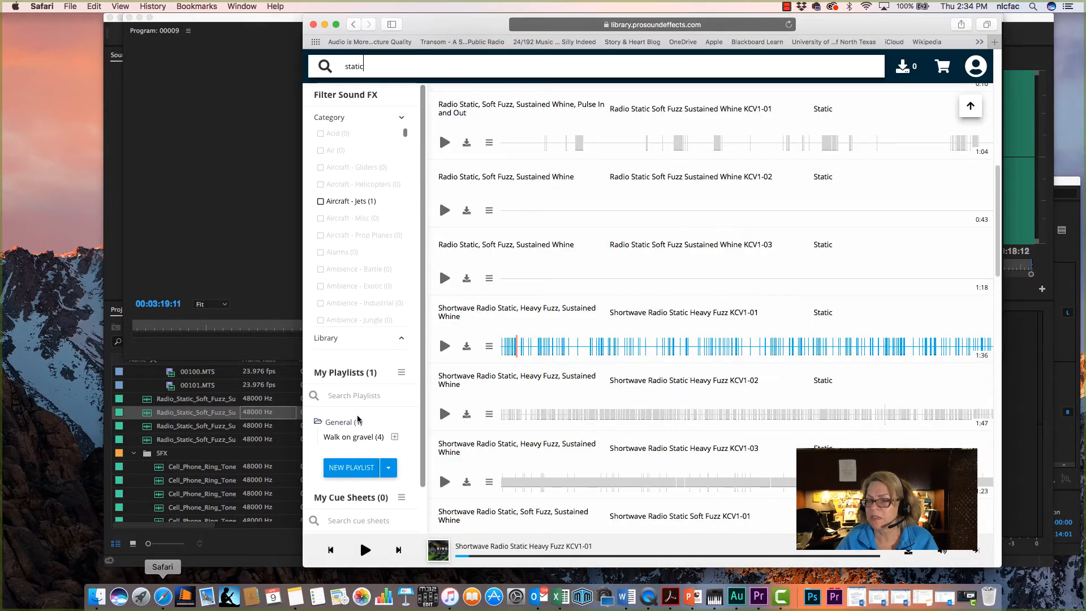
scroll(650, 373, "down", 5)
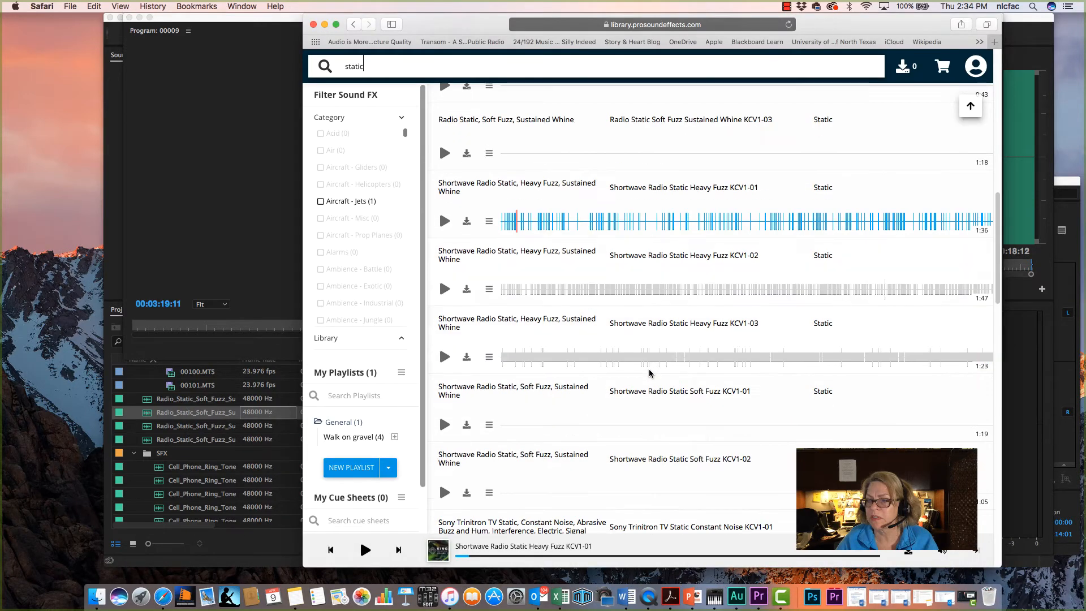
scroll(649, 374, "down", 4)
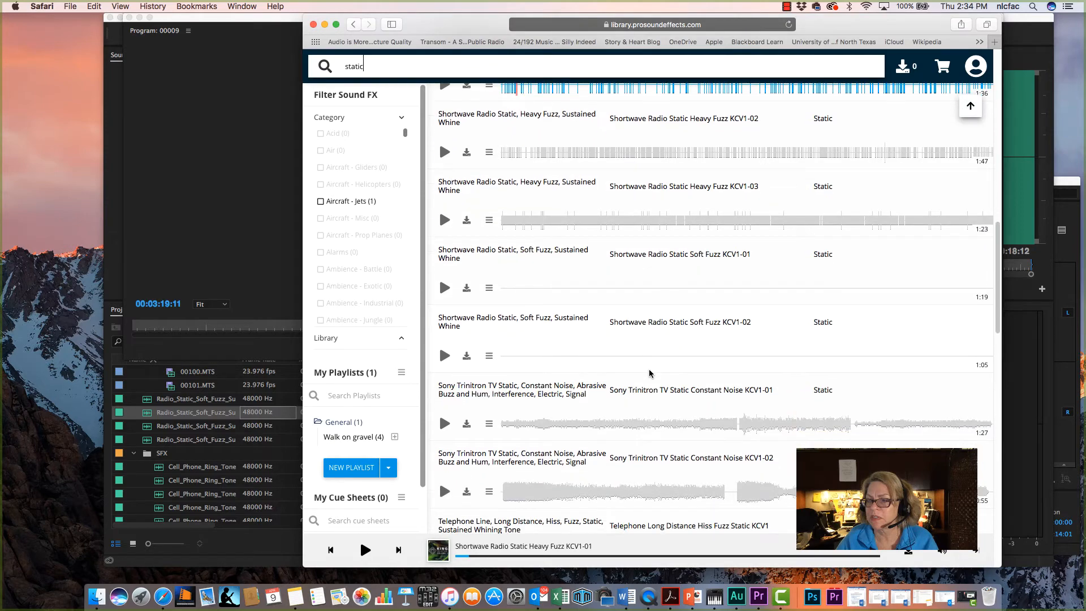
scroll(649, 374, "down", 3)
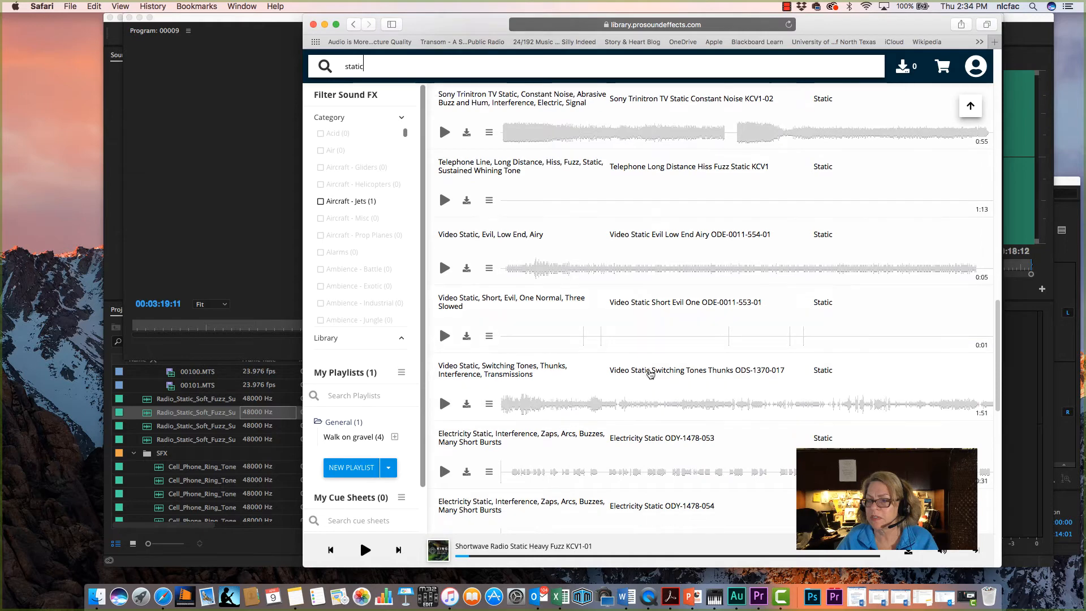
scroll(650, 373, "down", 3)
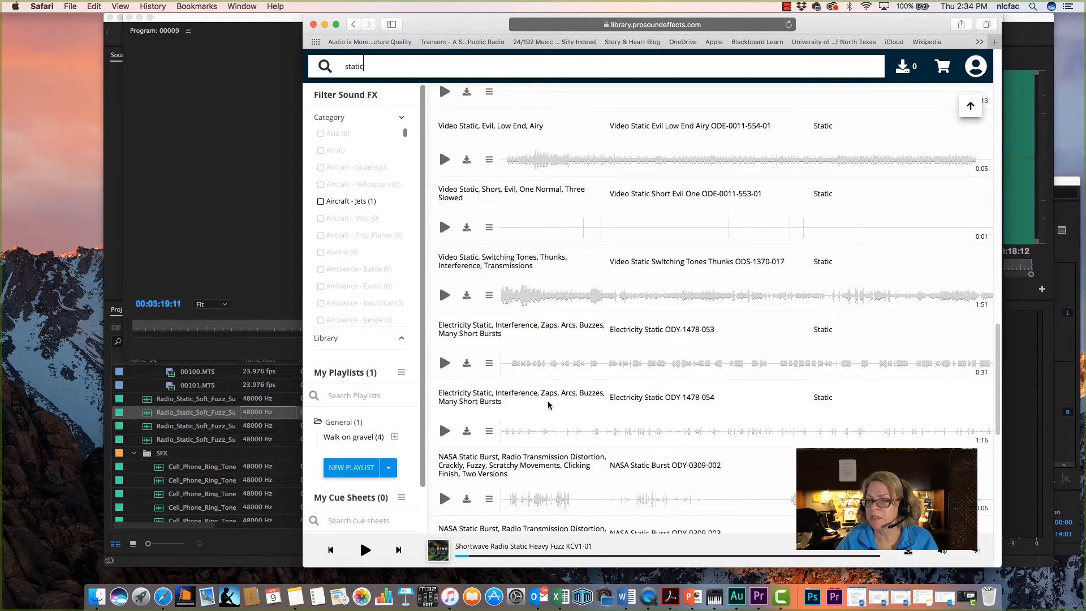
scroll(551, 405, "down", 1)
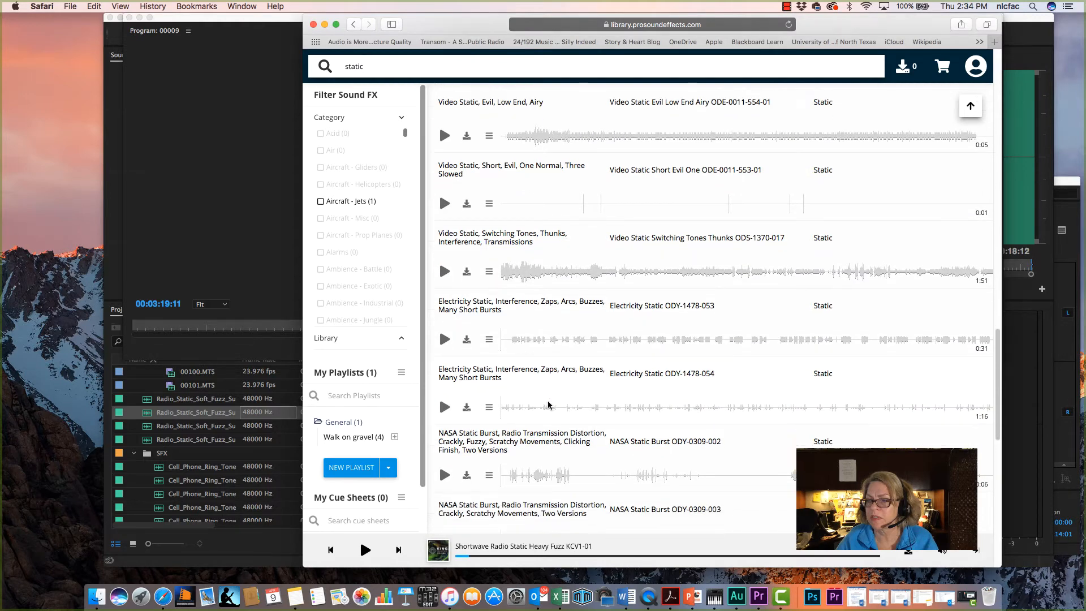
left_click(444, 405)
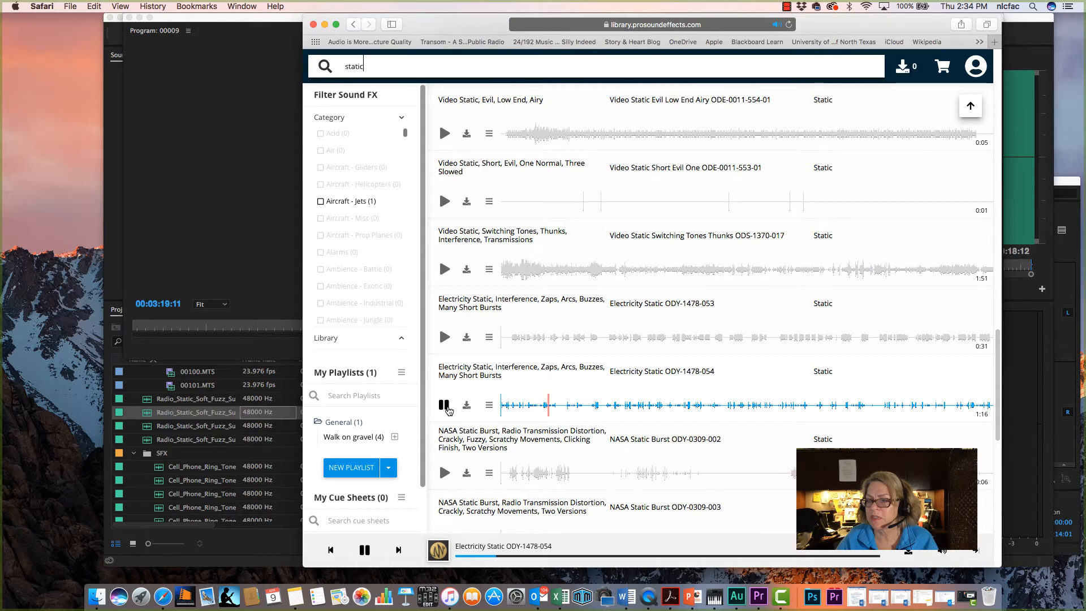
left_click(445, 407)
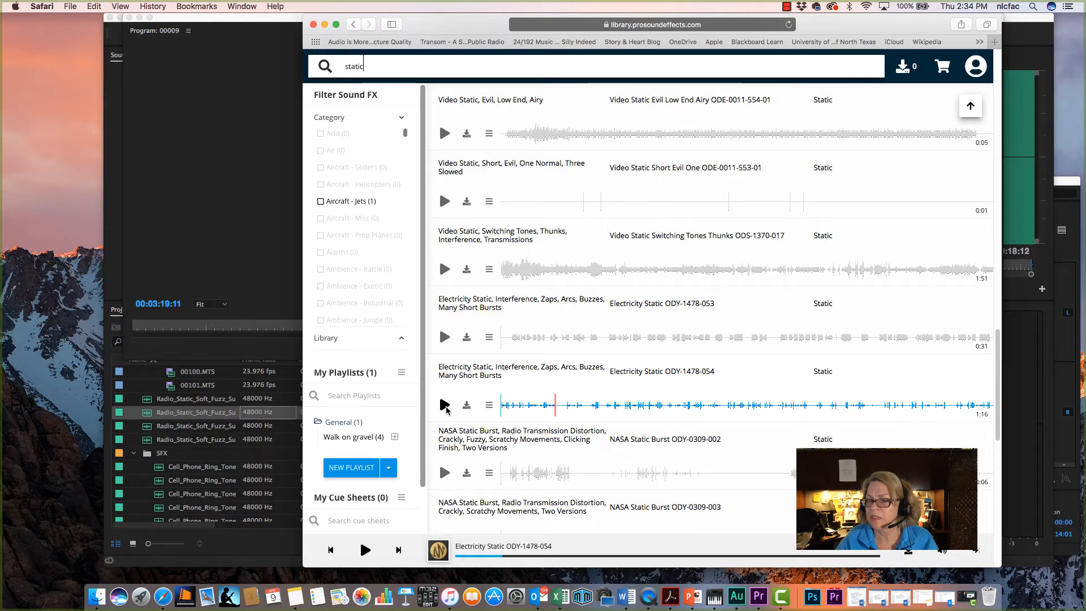
left_click(445, 338)
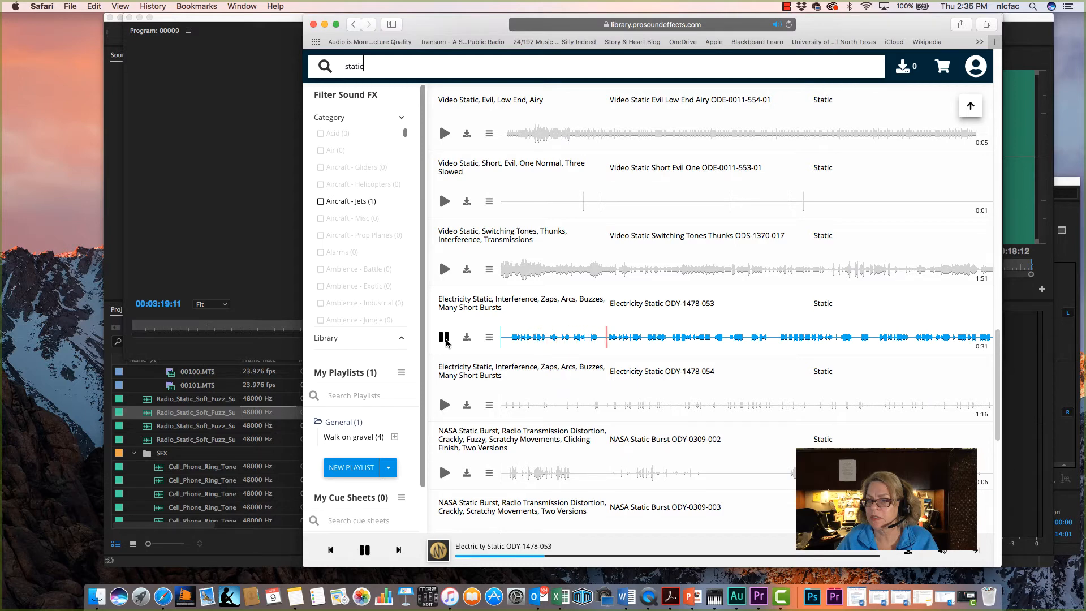
left_click(445, 338)
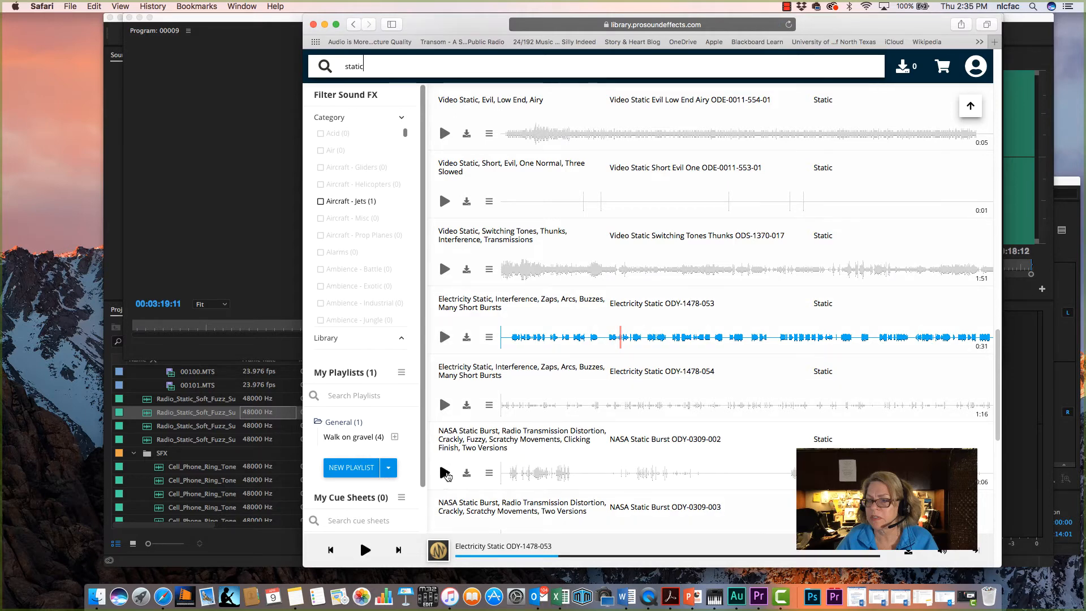
Step: Preview the NASA Static Burst ODY-0309-002 sound and download it as a WAV file
left_click(445, 473)
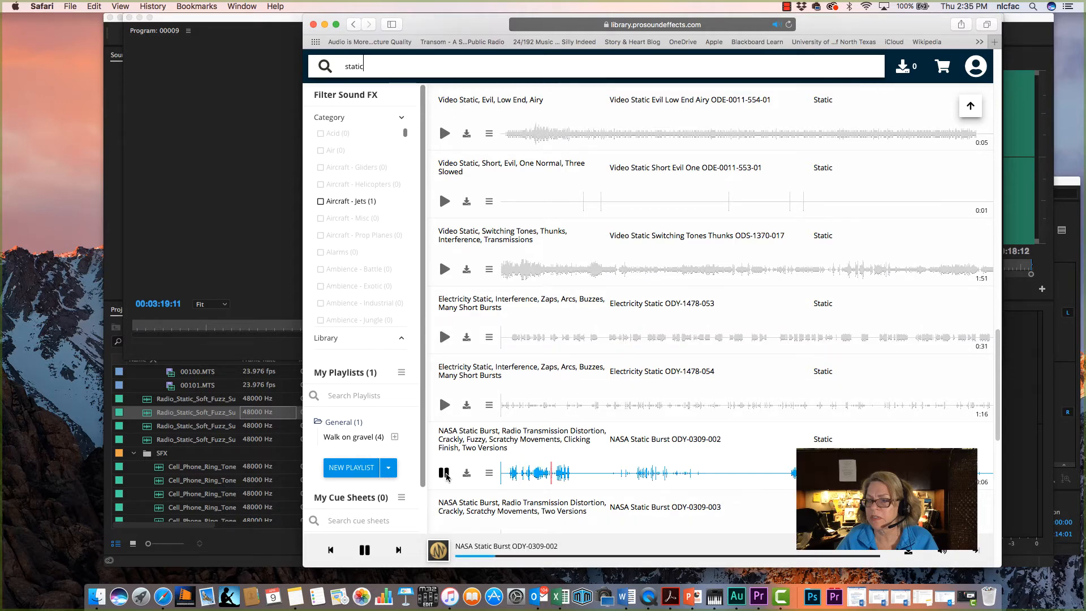
left_click(445, 473)
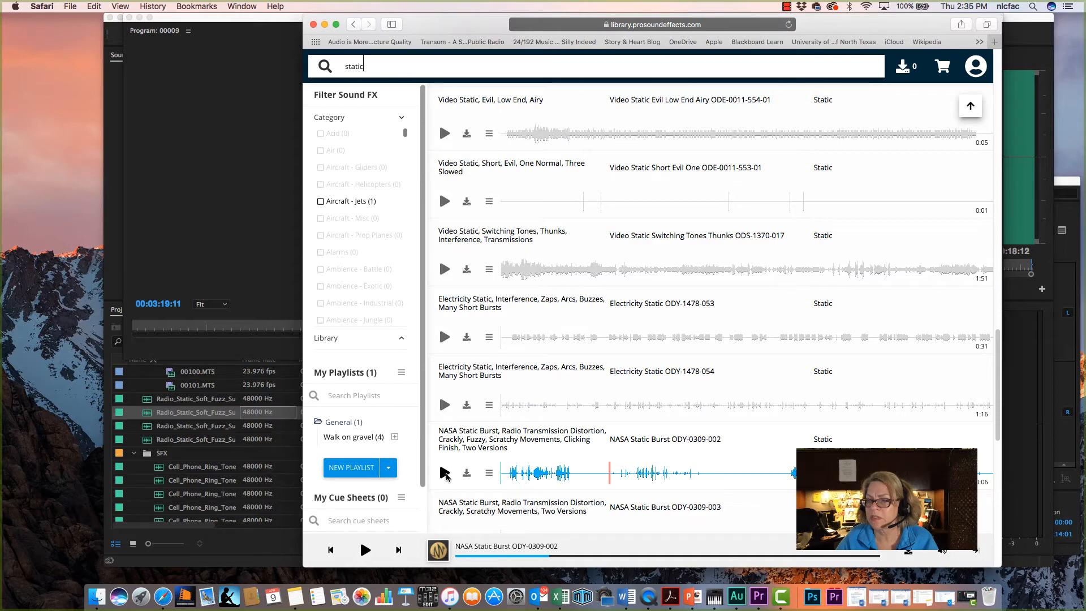
left_click(445, 473)
left_click(446, 472)
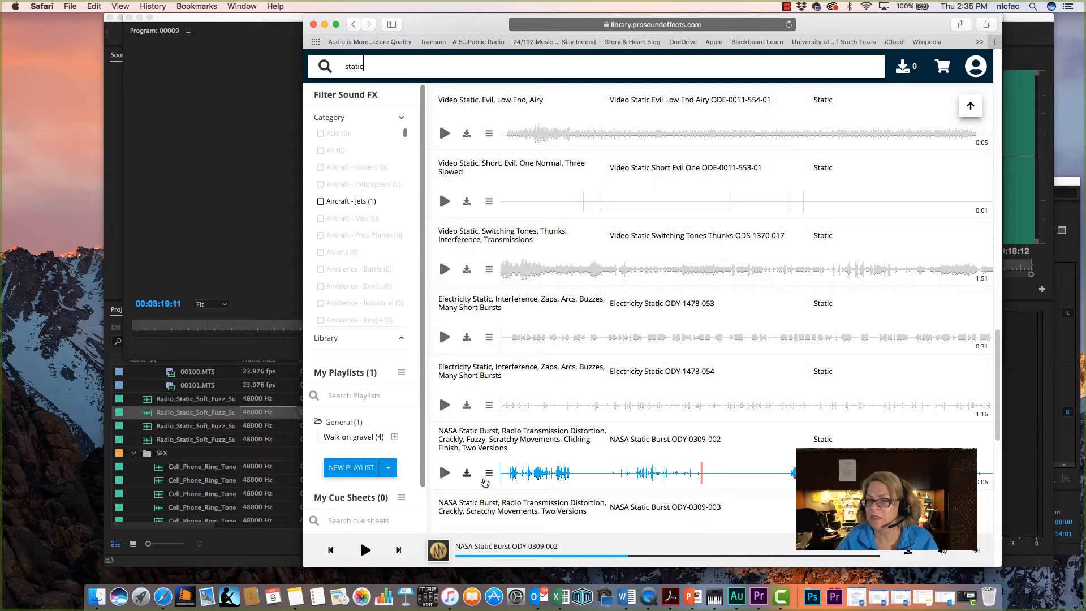
left_click(467, 477)
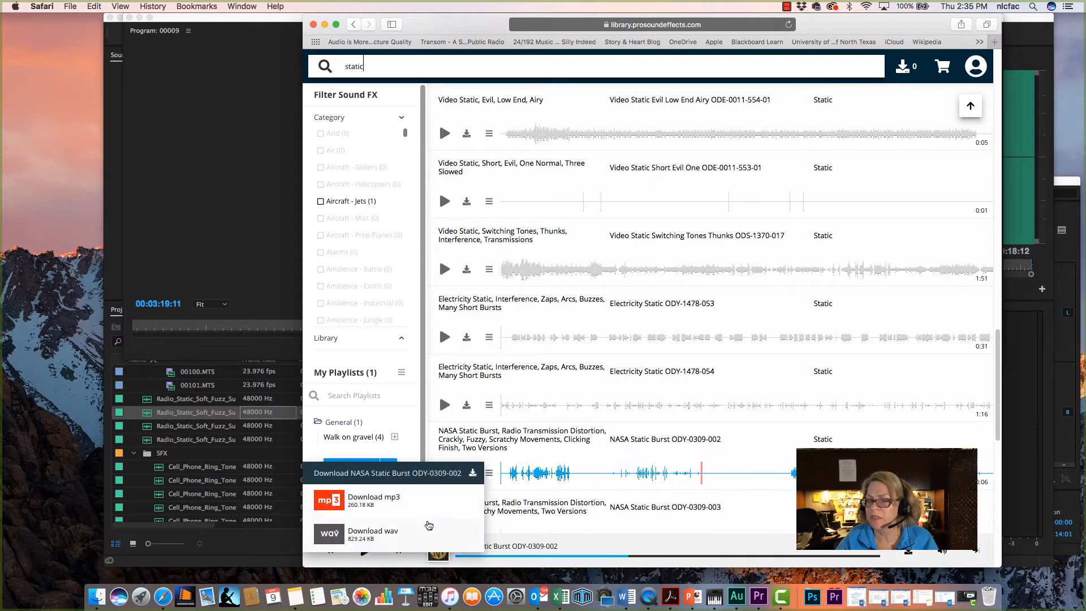
left_click(365, 536)
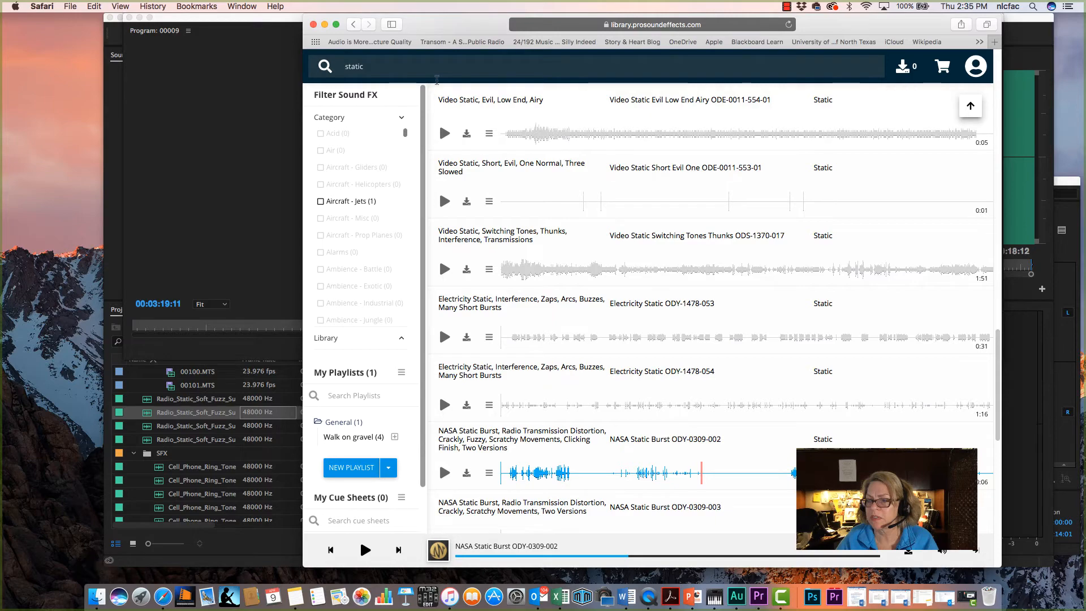
Step: Minimize the browser, open the Downloads folder in Finder, and move the Finder window out of the way
left_click(324, 26)
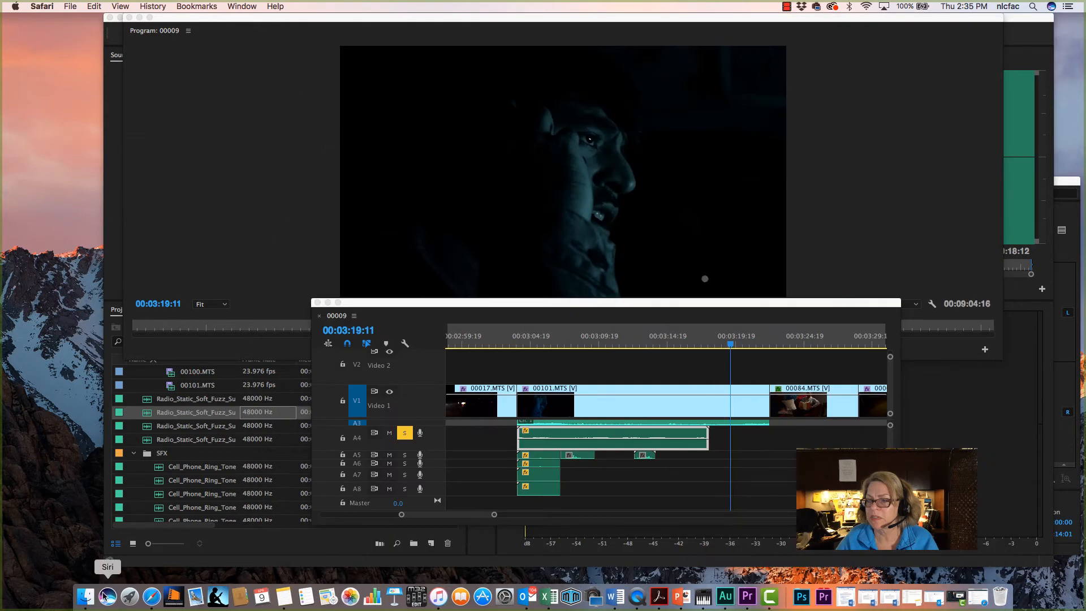
left_click(81, 601)
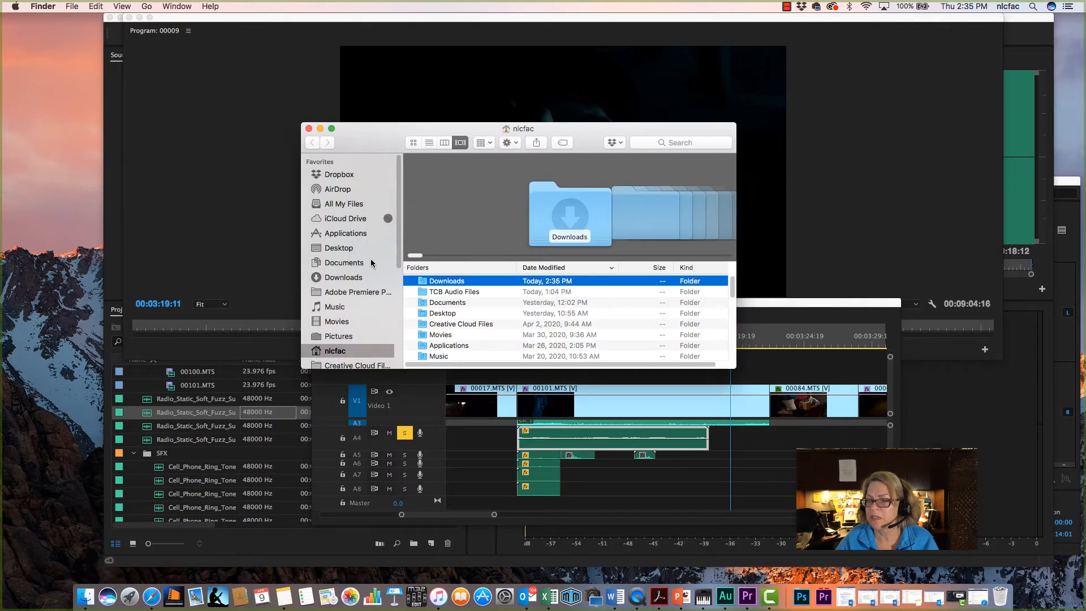
left_click(350, 280)
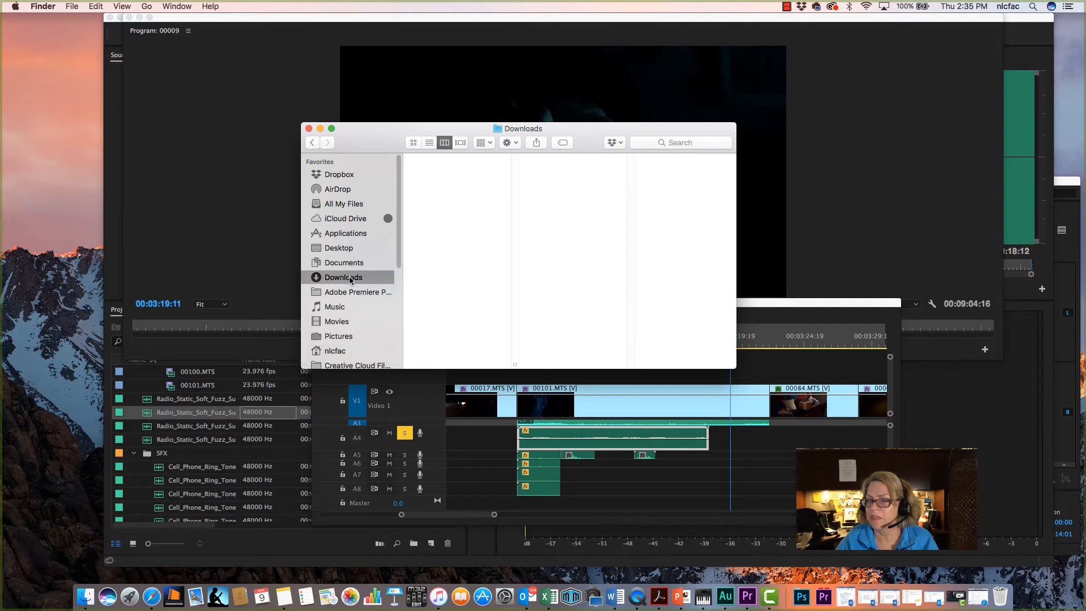
left_click_drag(409, 123, 0, 102)
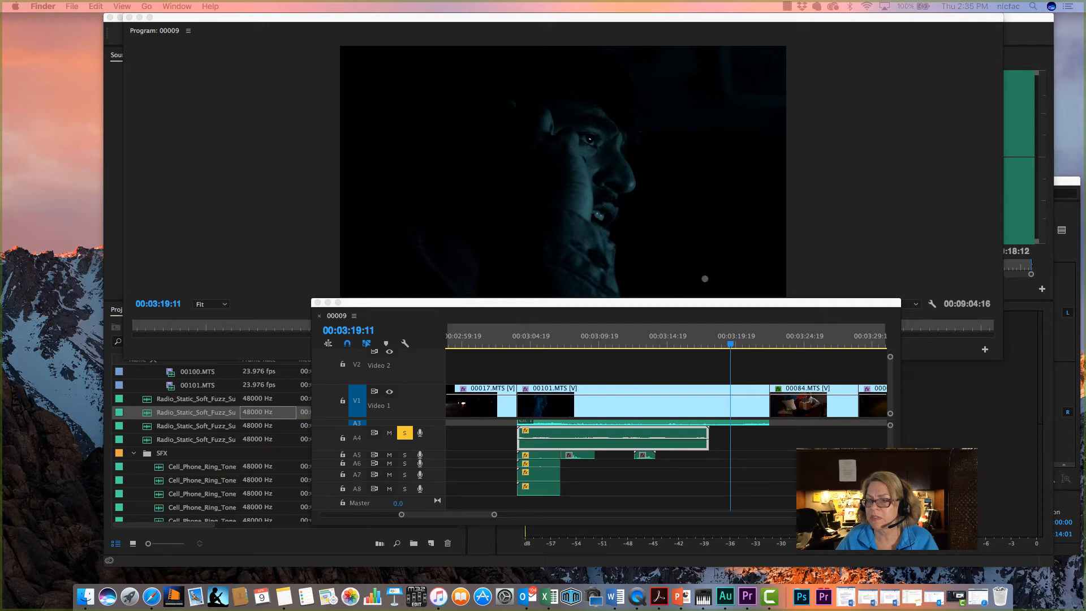
Step: Return to Premiere Pro and move the last Radio_Static_Soft_Fuzz file in the project list into the SFX bin
left_click(438, 328)
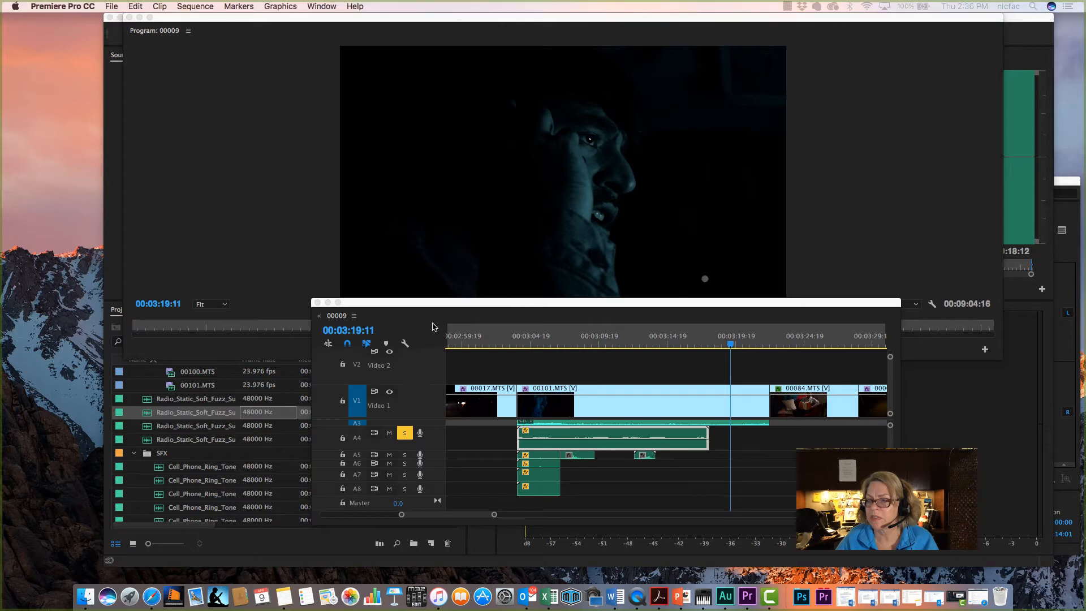
left_click(180, 419)
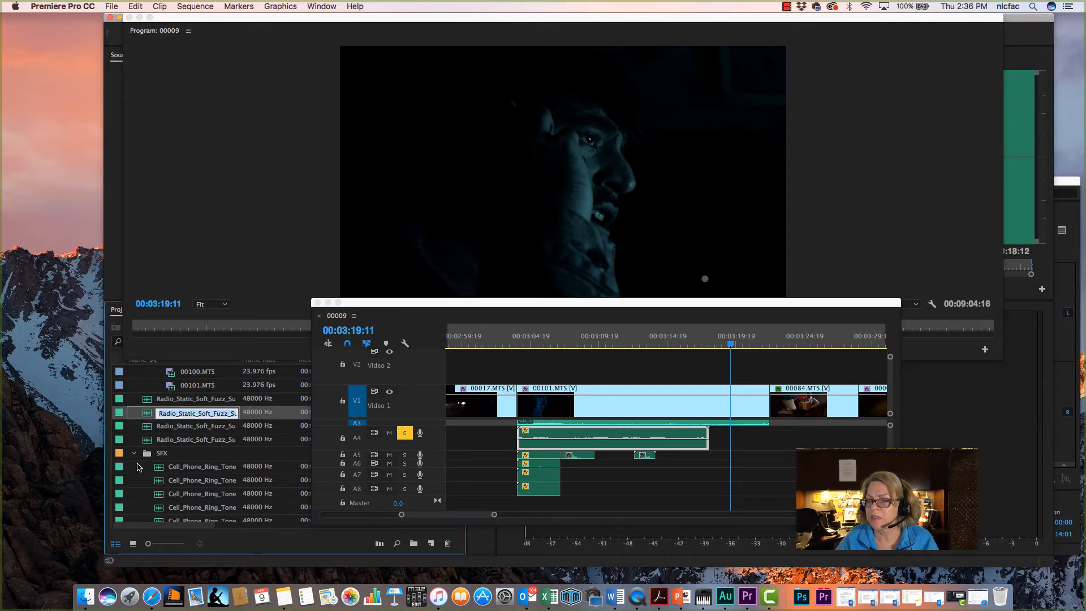
left_click(161, 456)
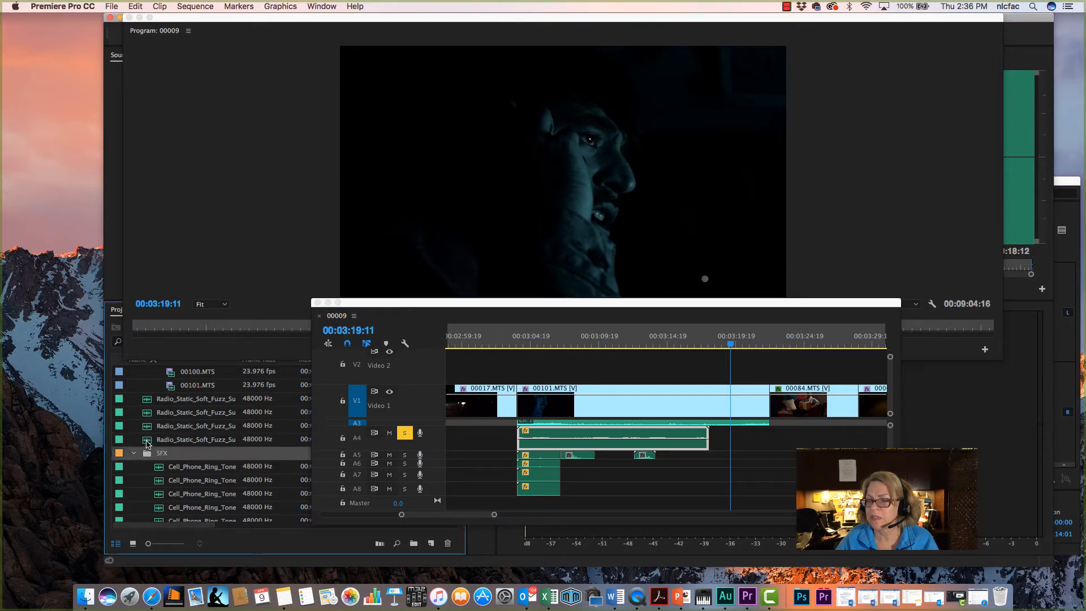
left_click(147, 442)
key("Delete")
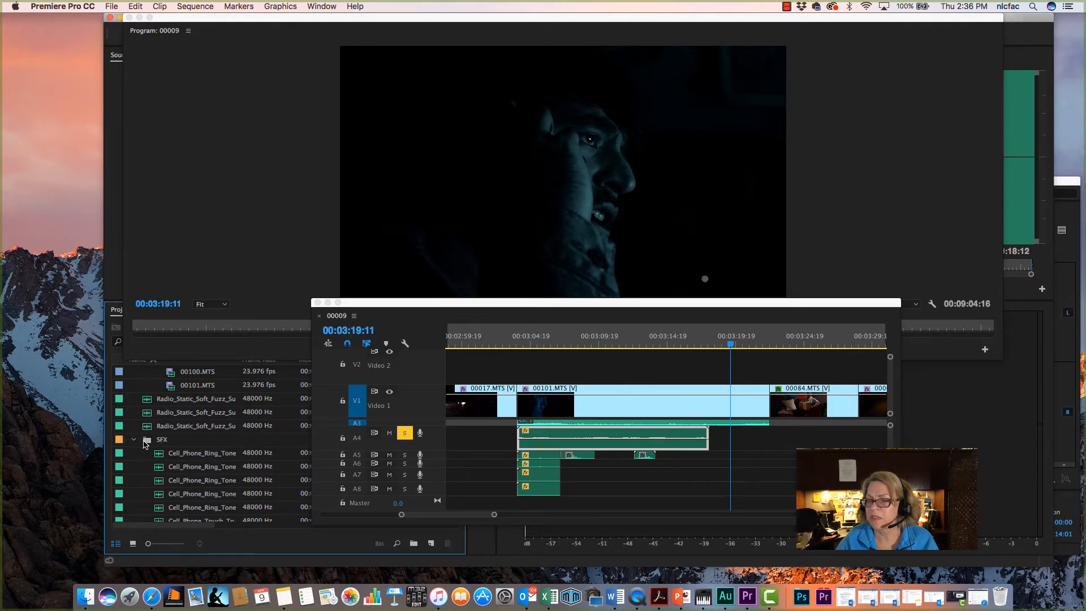
Step: Open the SFX bin in its own window and place it over the project list
left_click(148, 442)
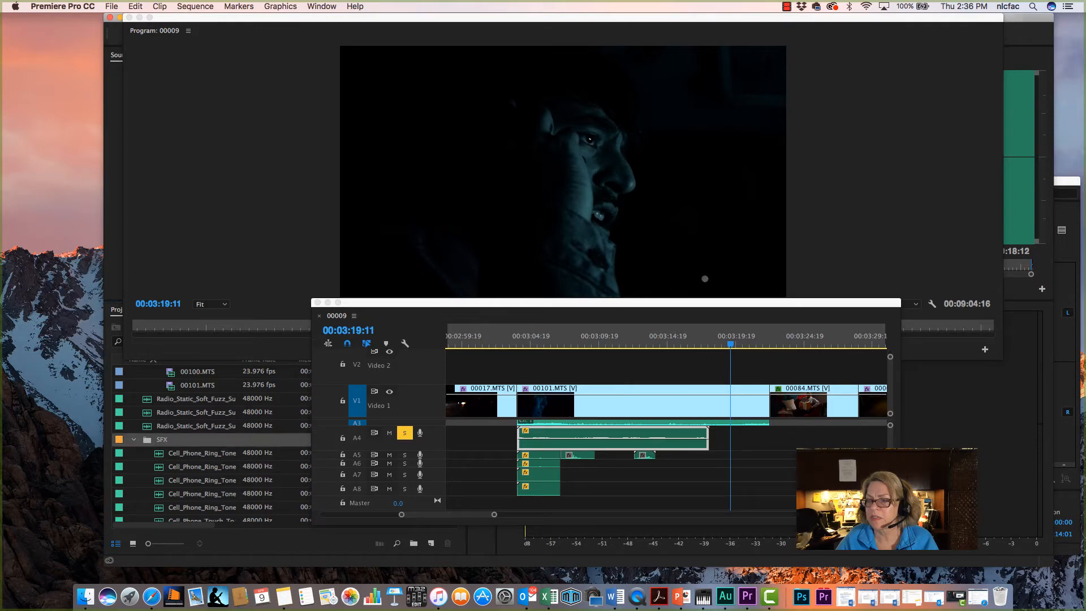
left_click_drag(0, 156, 335, 291)
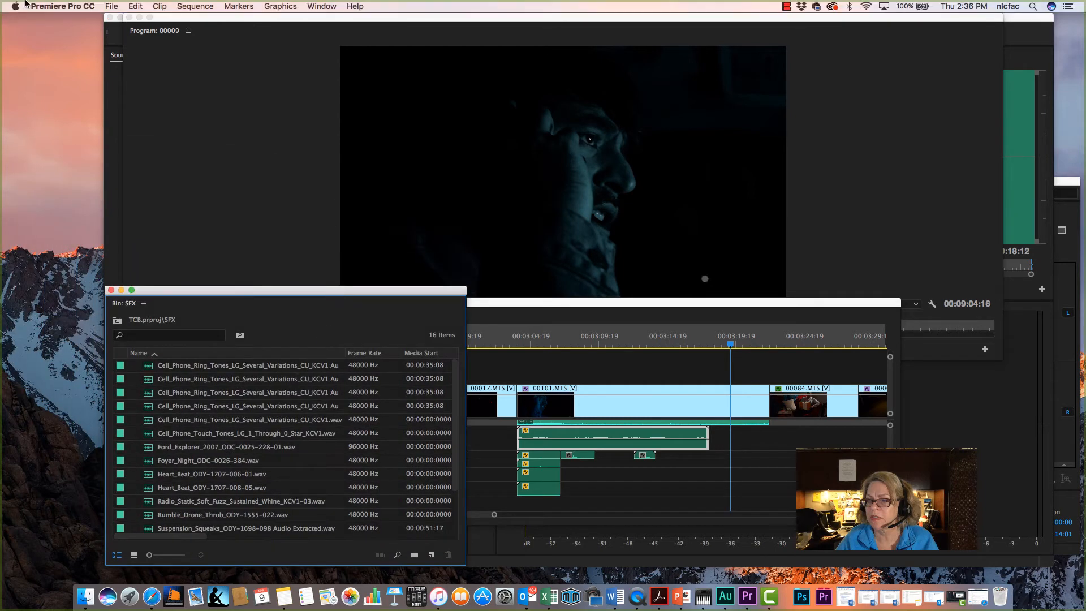
Step: Import NASA_Static_Burst_ODY-0309-002.wav from the Sound Effects folder into the SFX bin
left_click(112, 6)
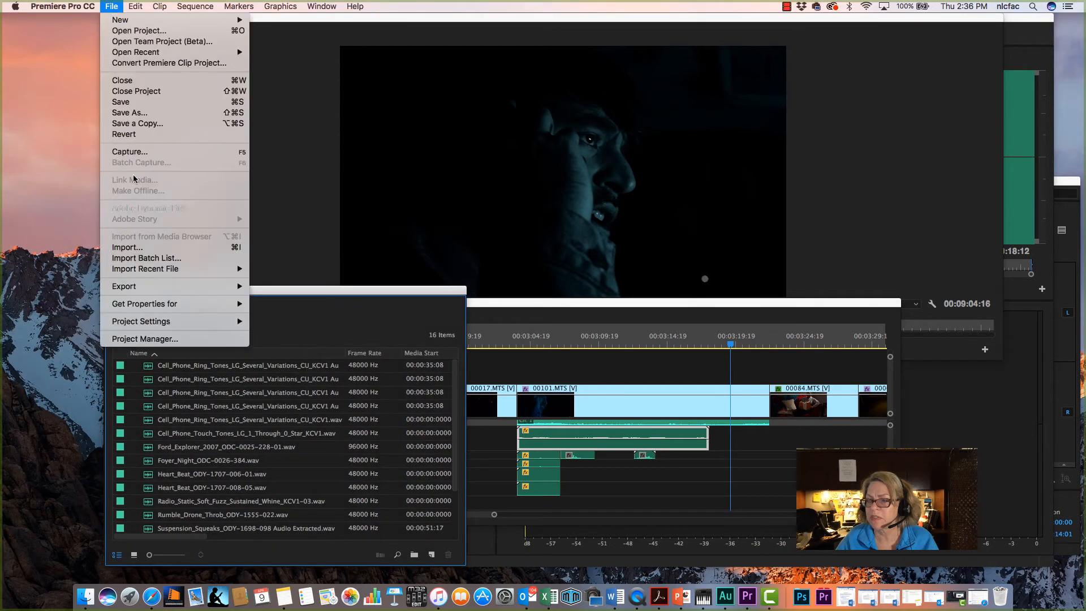
left_click(155, 249)
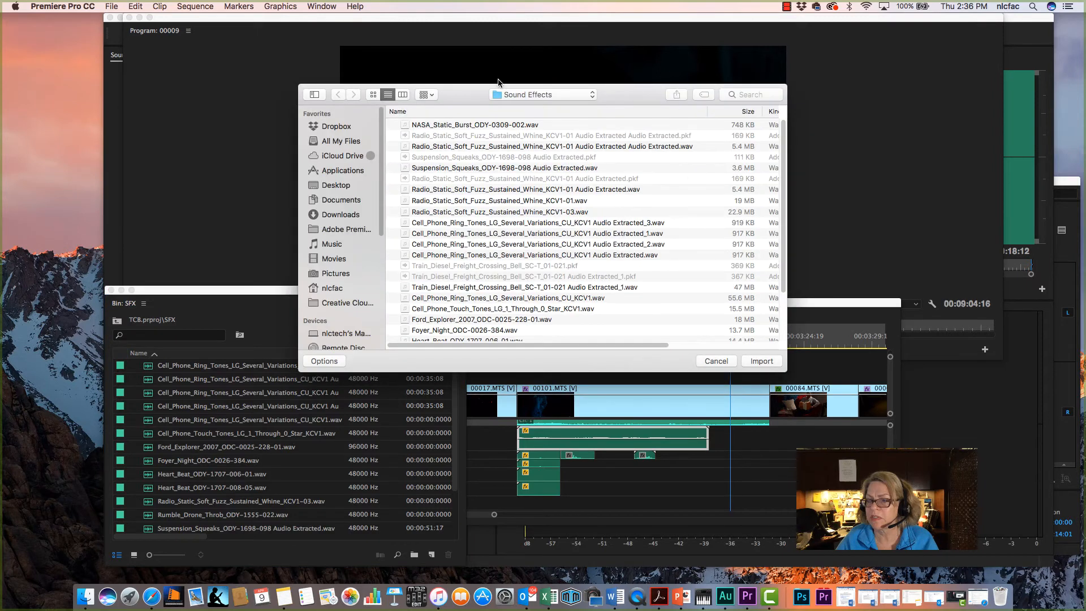
left_click(479, 125)
left_click(761, 361)
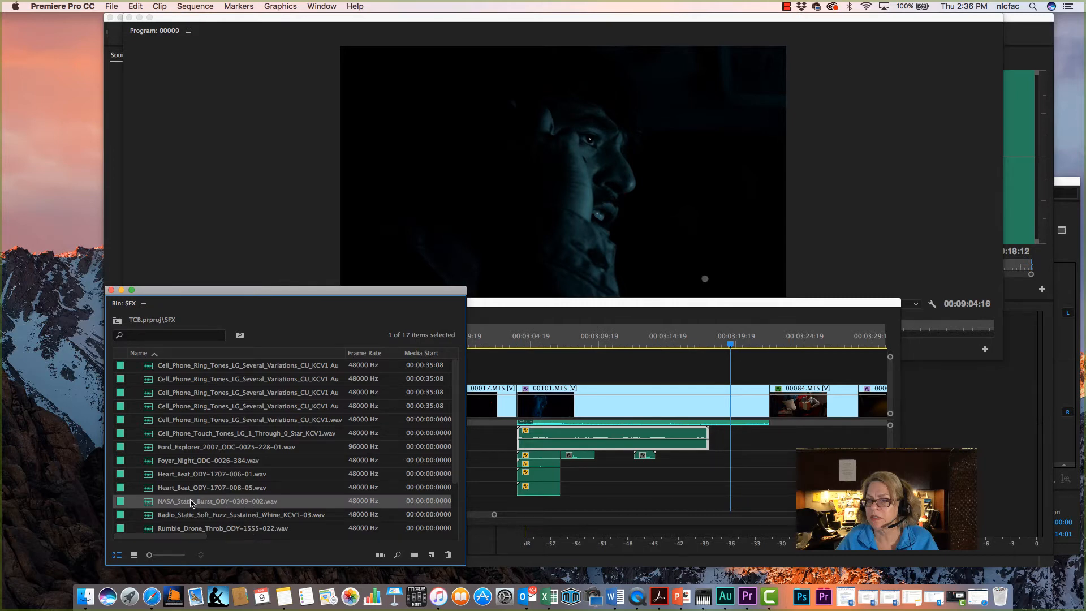
Step: Load the NASA static burst clip in the Source monitor, minimize the Program monitor covering it, and play the clip through
double_click(149, 501)
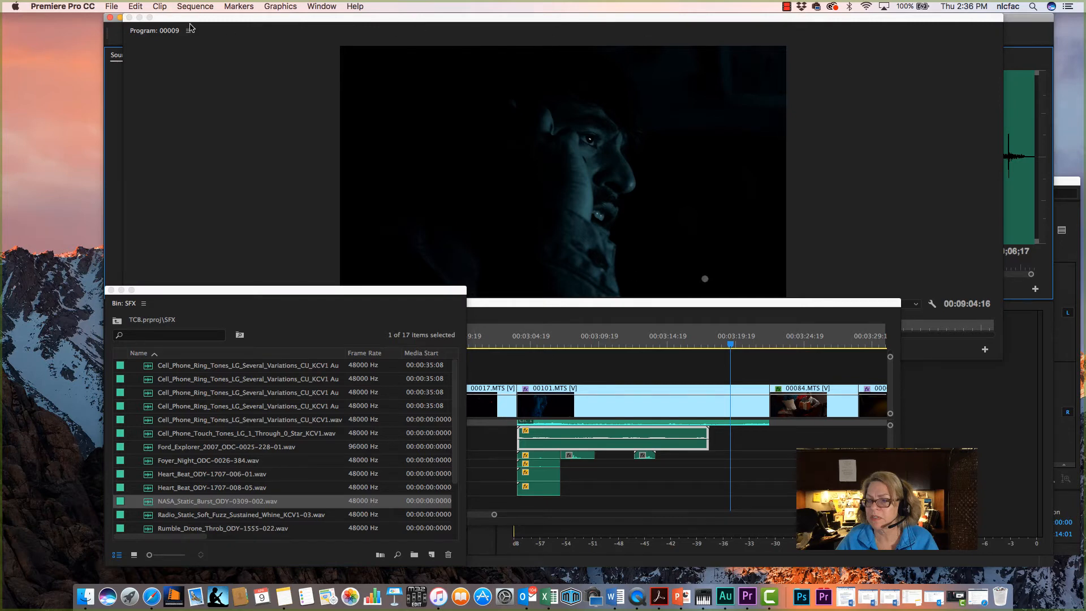
left_click(140, 17)
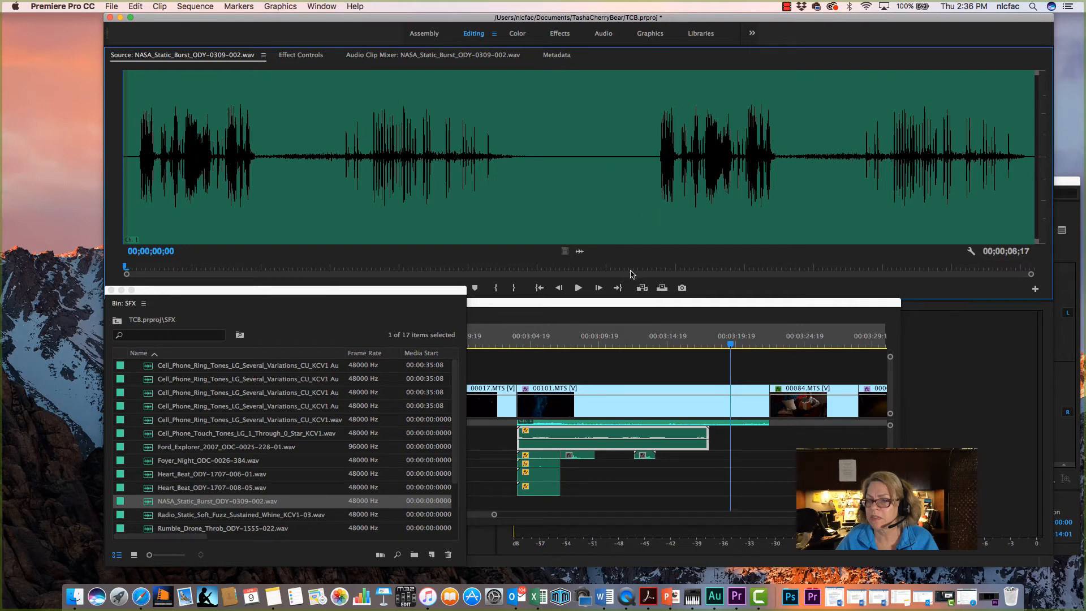
left_click(578, 288)
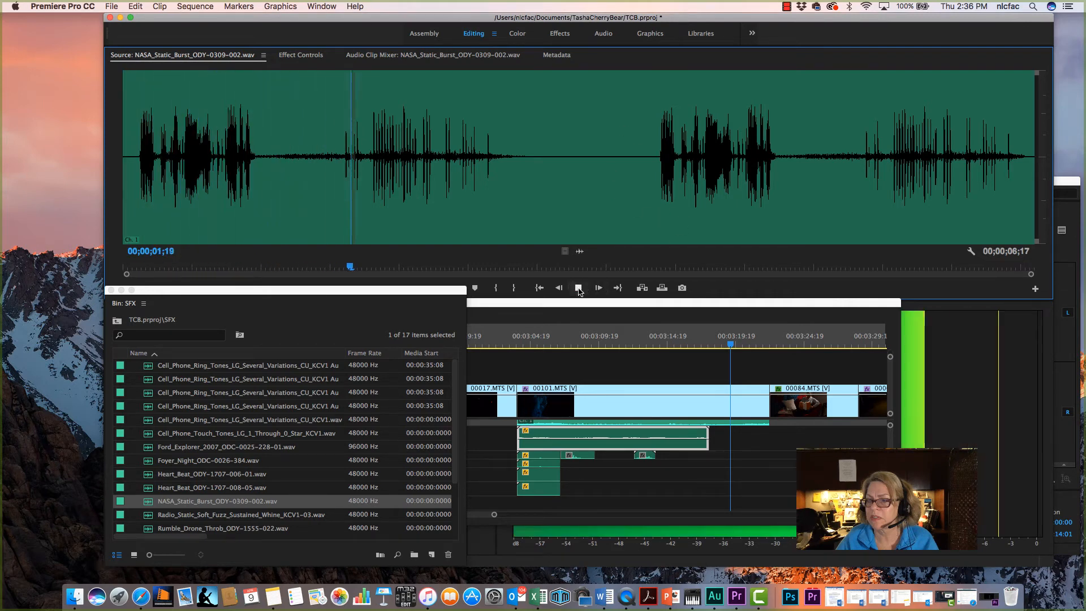
left_click(578, 287)
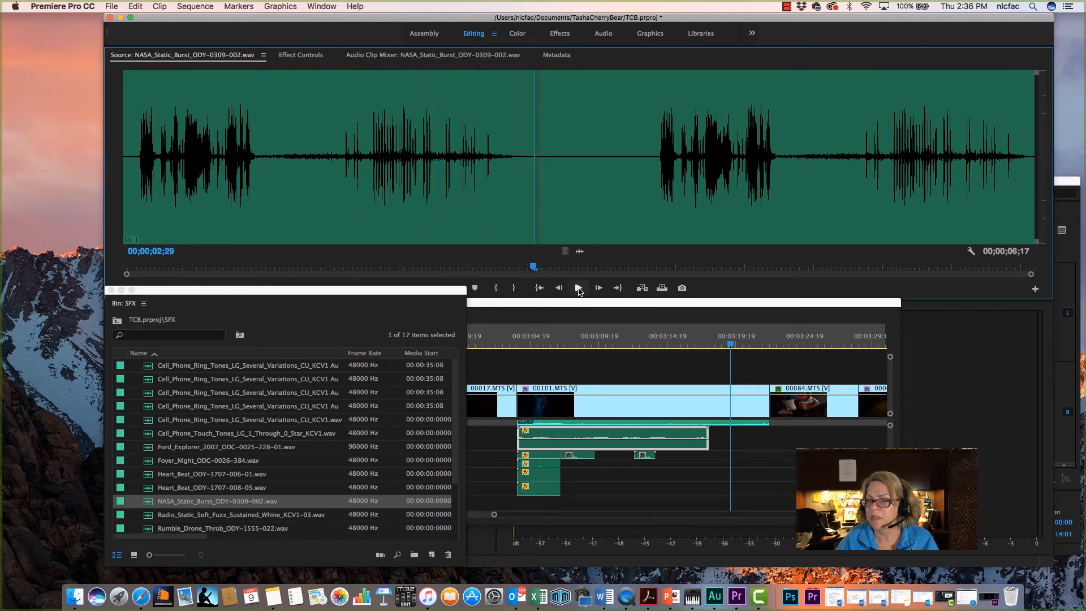
left_click(578, 288)
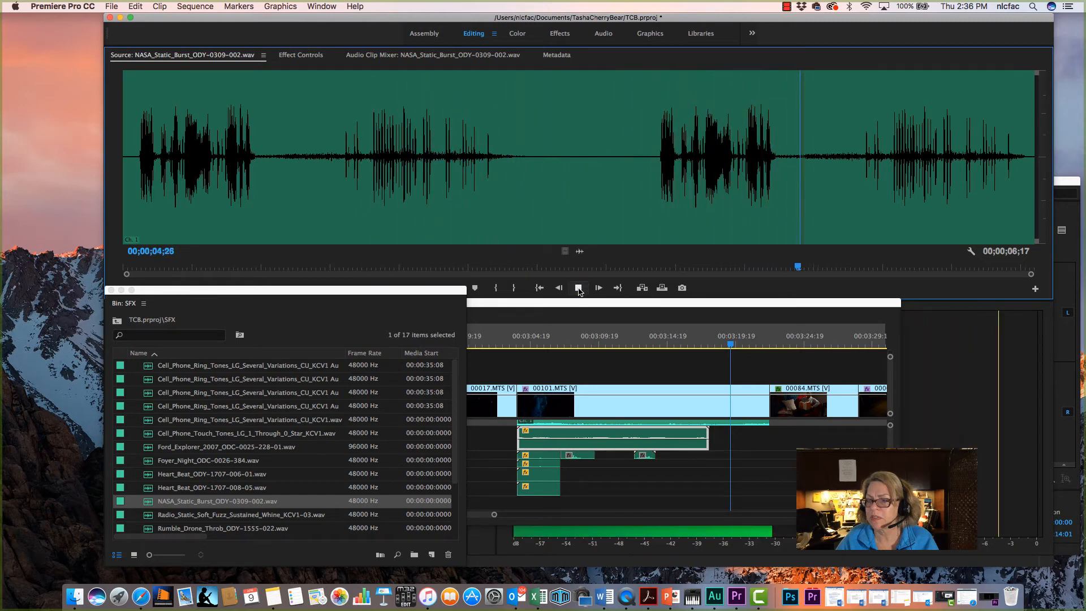
left_click(579, 288)
Step: Mark the burst's In point at 00;00;01;16 and Out point at 00;00;03;02, and place the excerpt on track A5 beneath the end of the A4 clip
left_click(335, 158)
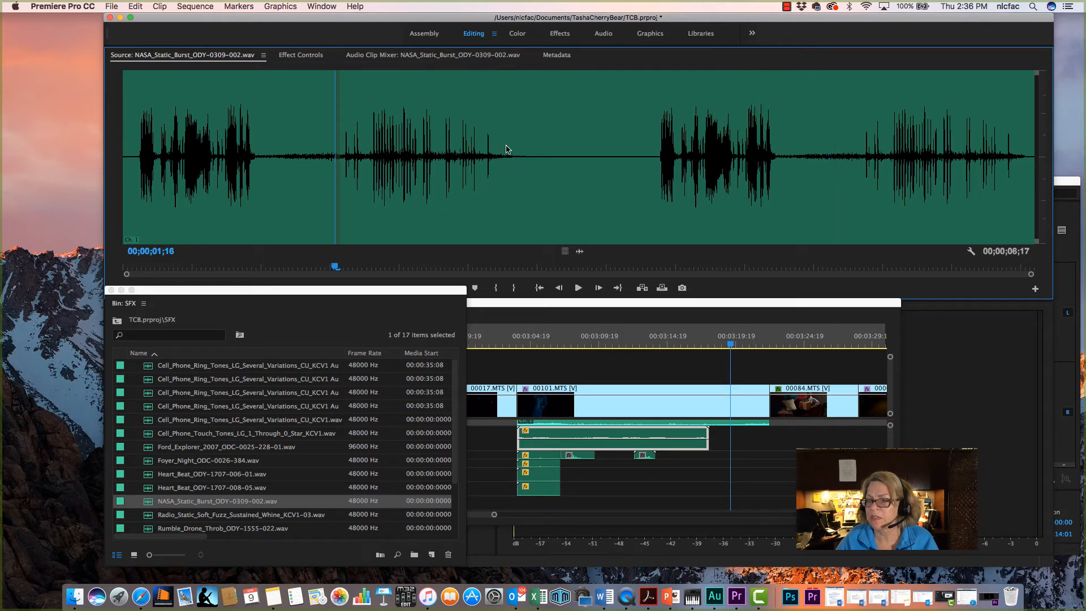
key("i")
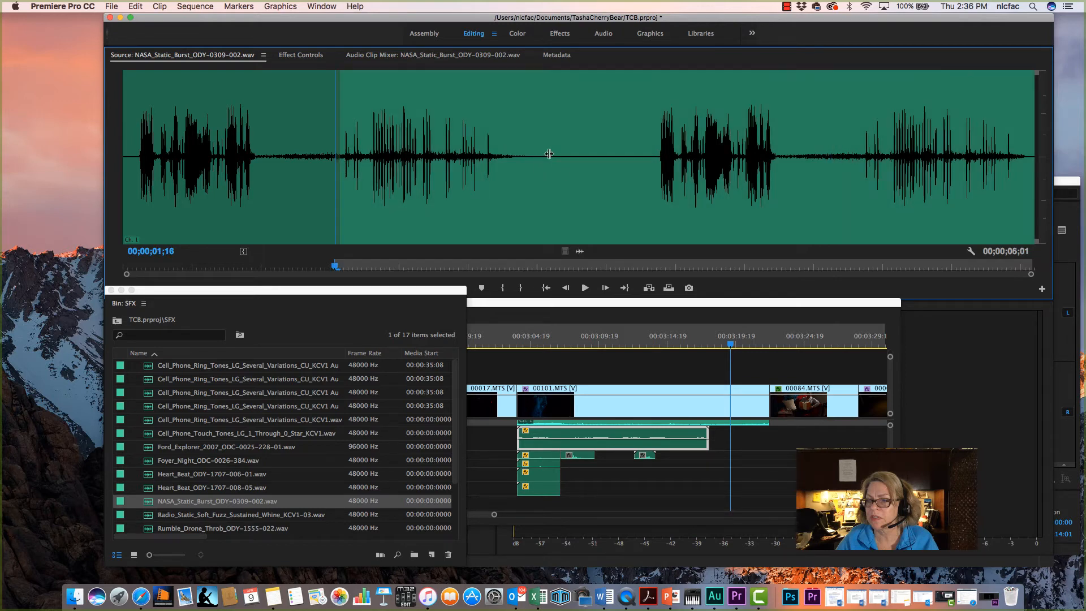
left_click(549, 154)
key("o")
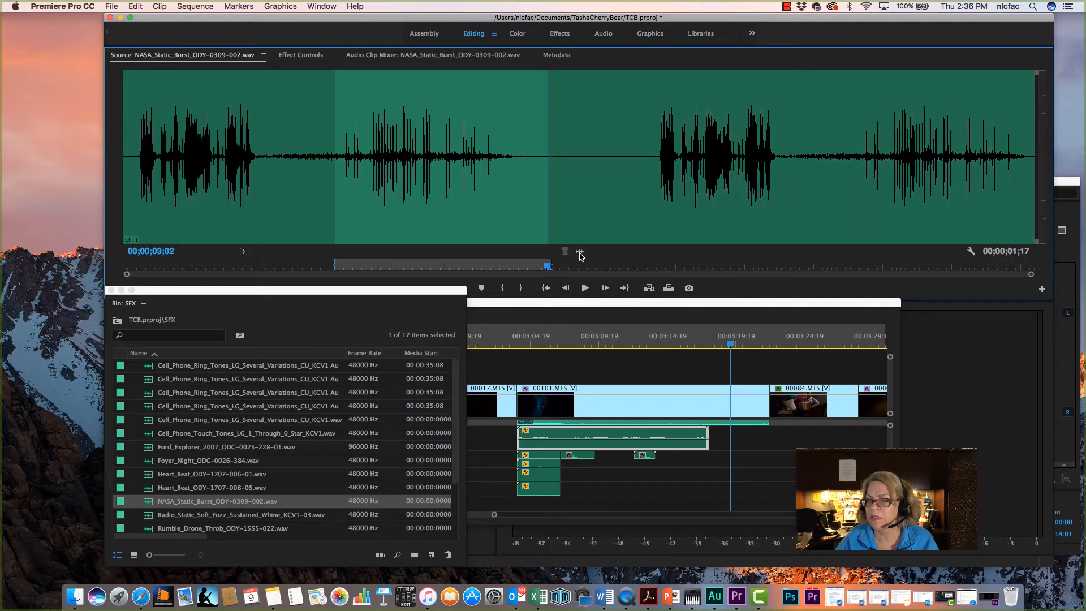
left_click_drag(583, 263, 697, 458)
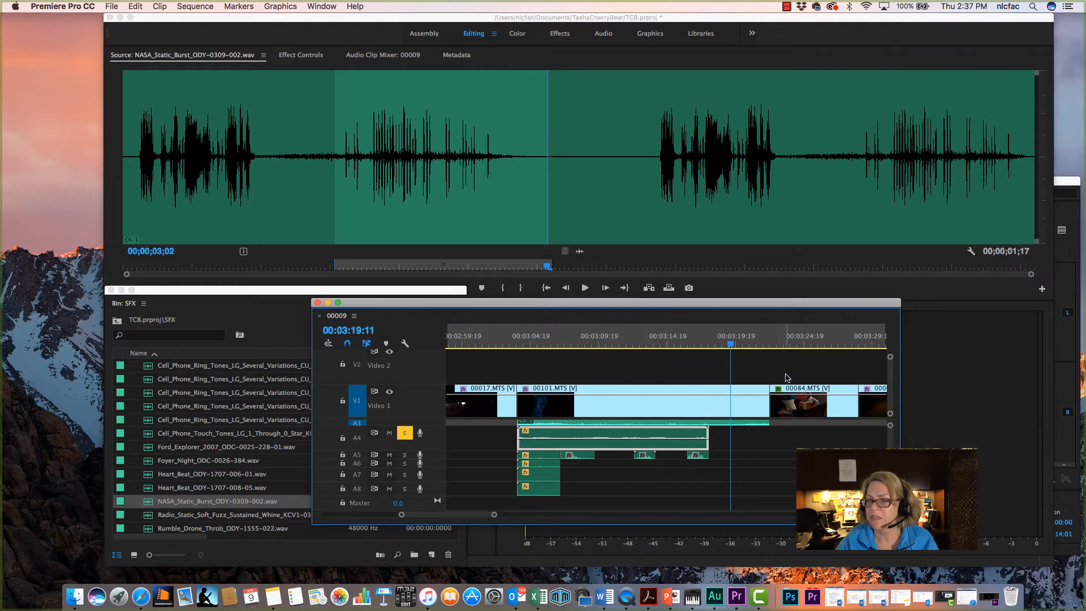
Step: Minimize the main project window, restore the Program monitor, and arrange it behind the sequence timeline
left_click(120, 17)
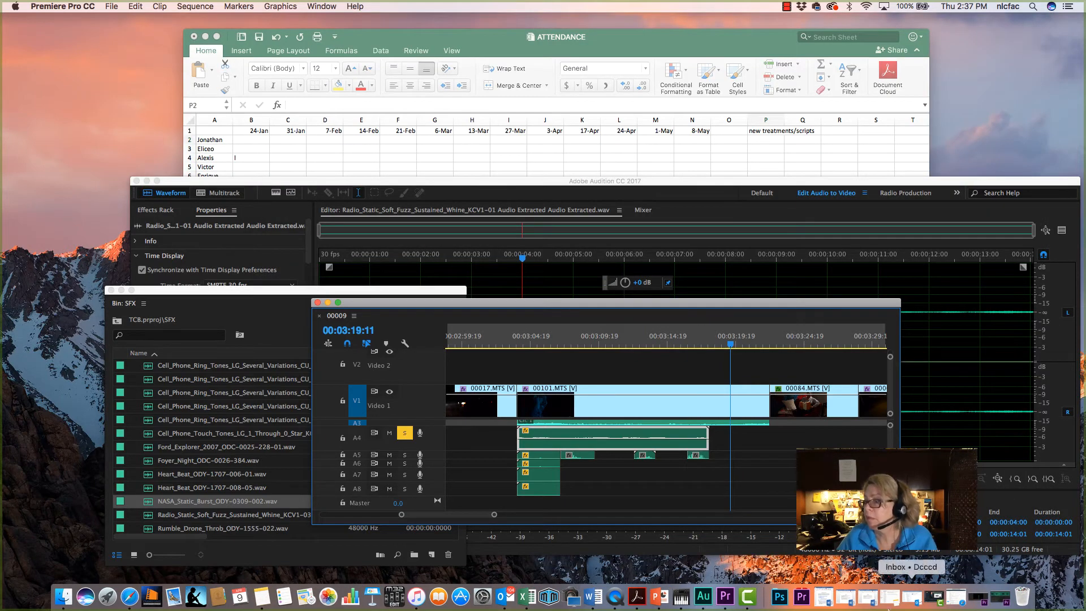
left_click(977, 599)
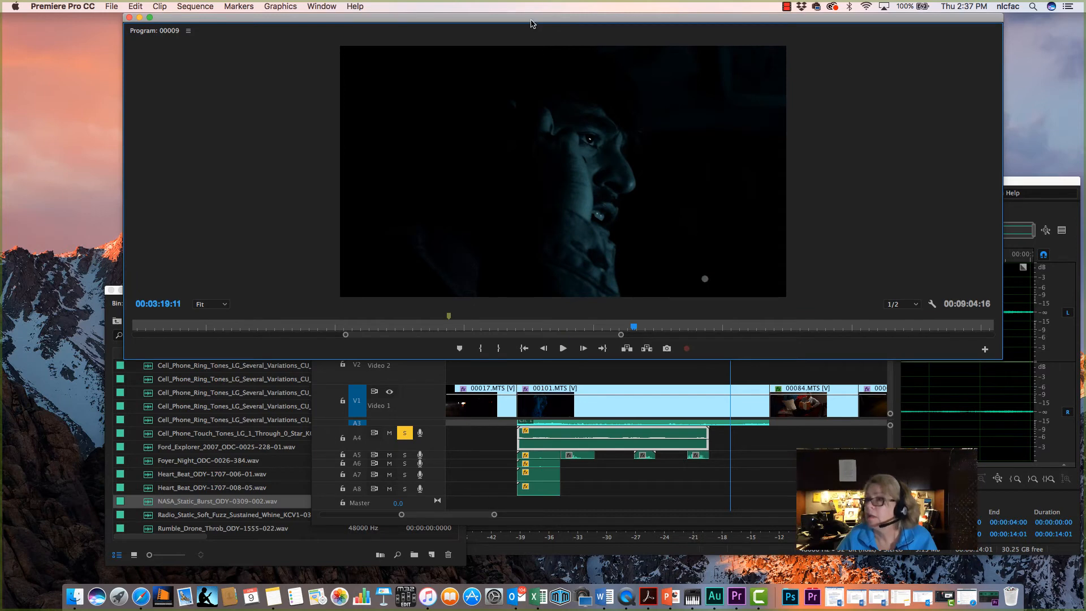
left_click_drag(532, 23, 517, 24)
left_click(698, 382)
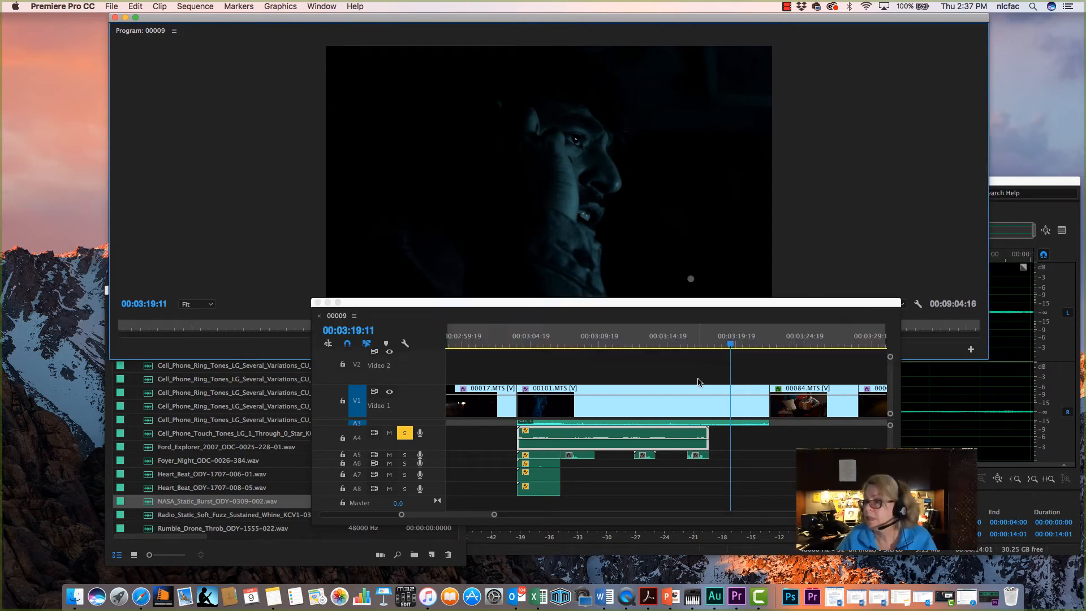
Step: Solo track A5 together with A4 and play the sequence from about 00:03:16:11 to hear the static burst
left_click(697, 342)
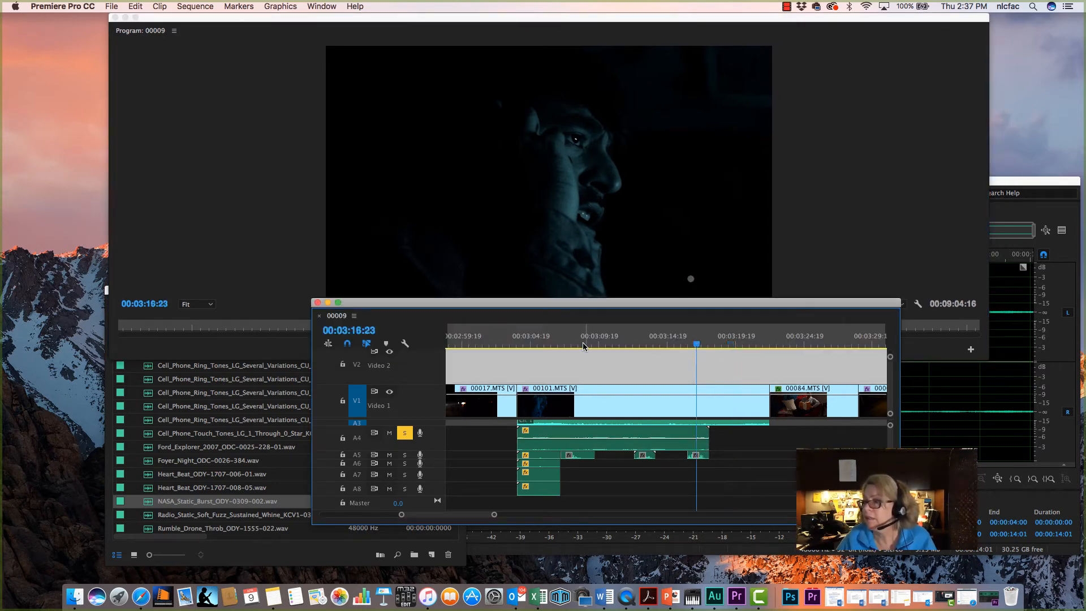
left_click(674, 343)
key("space")
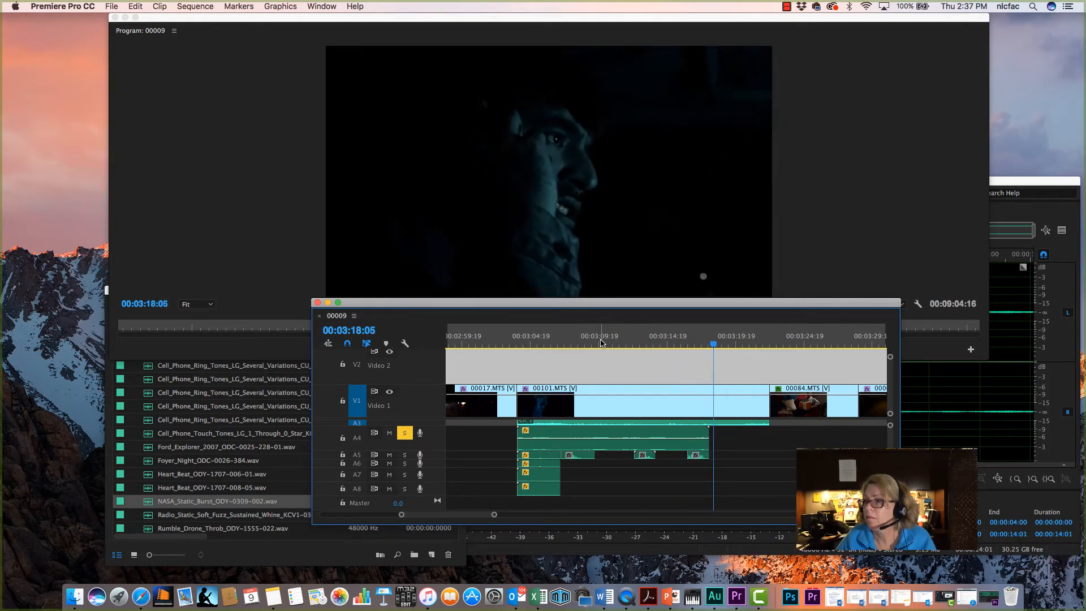
key("space")
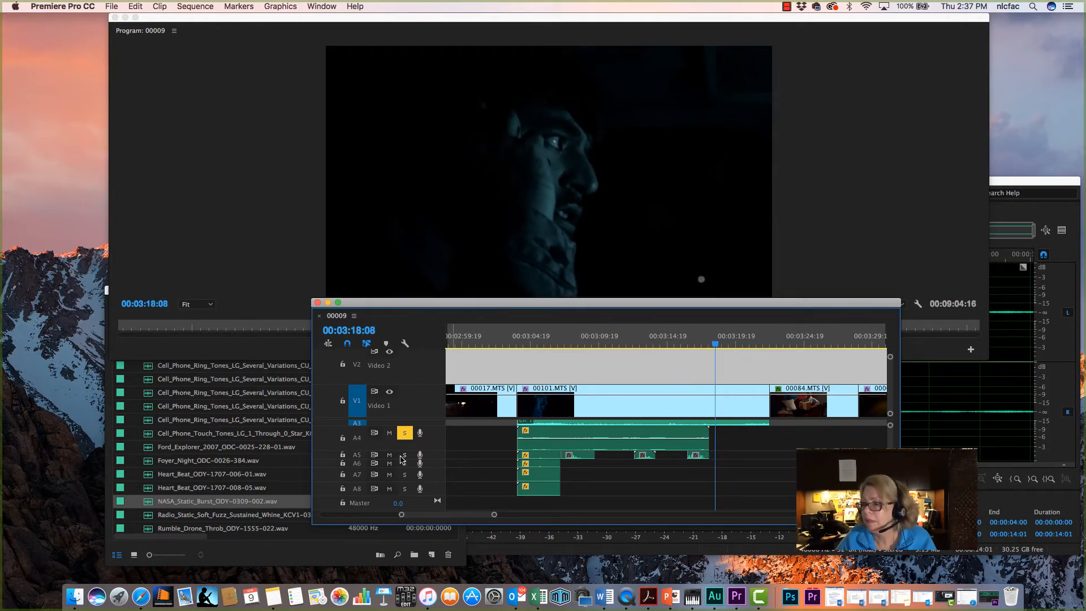
left_click(403, 455)
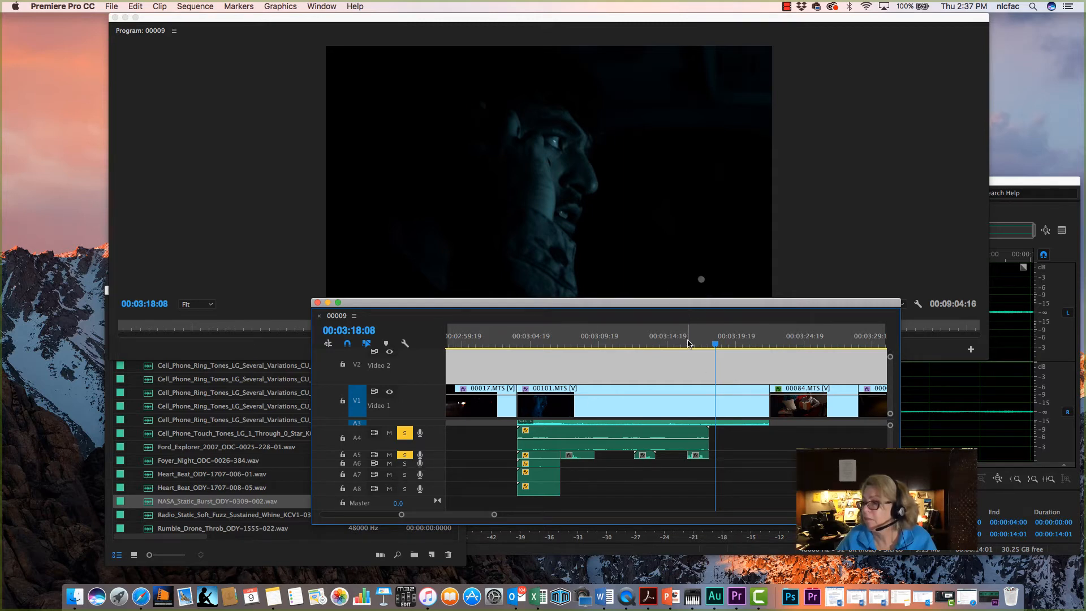
left_click_drag(689, 343, 686, 340)
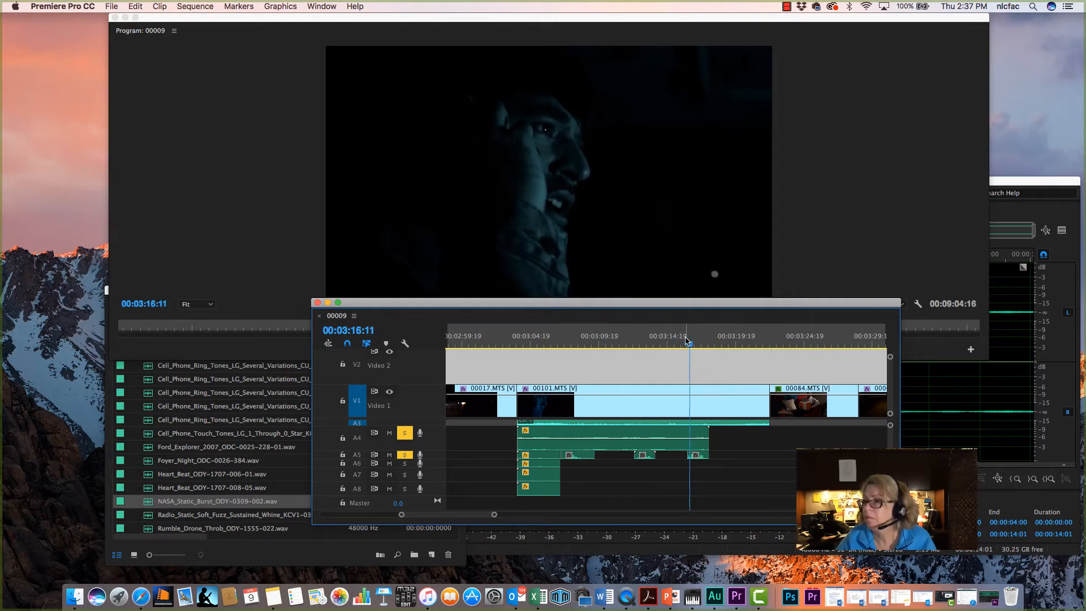
key("space")
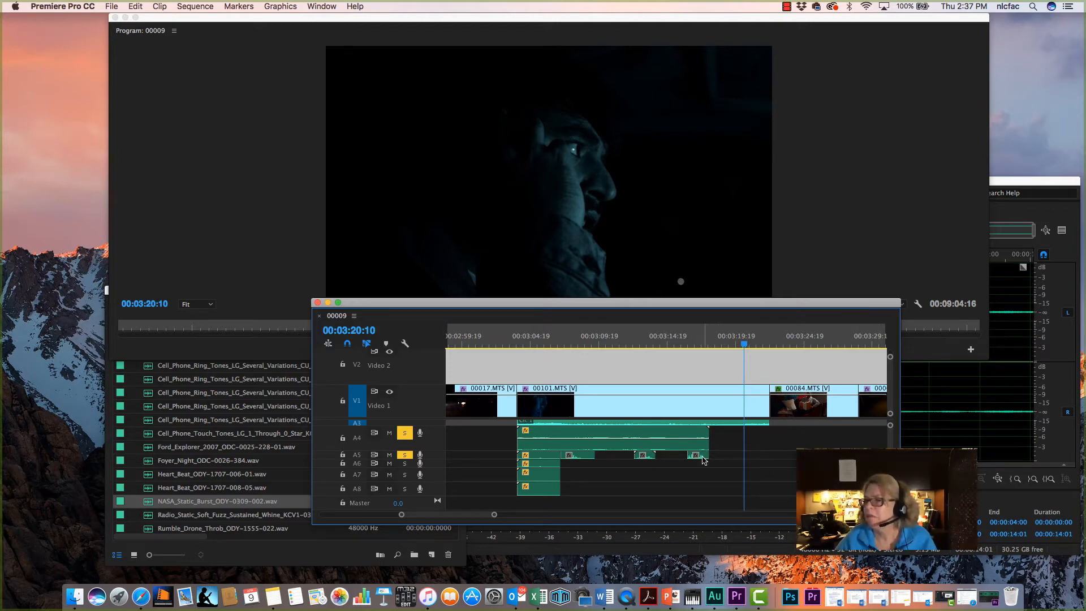
Step: Expand track A5, send its last static burst clip to Adobe Audition for editing, and play it there
double_click(702, 456)
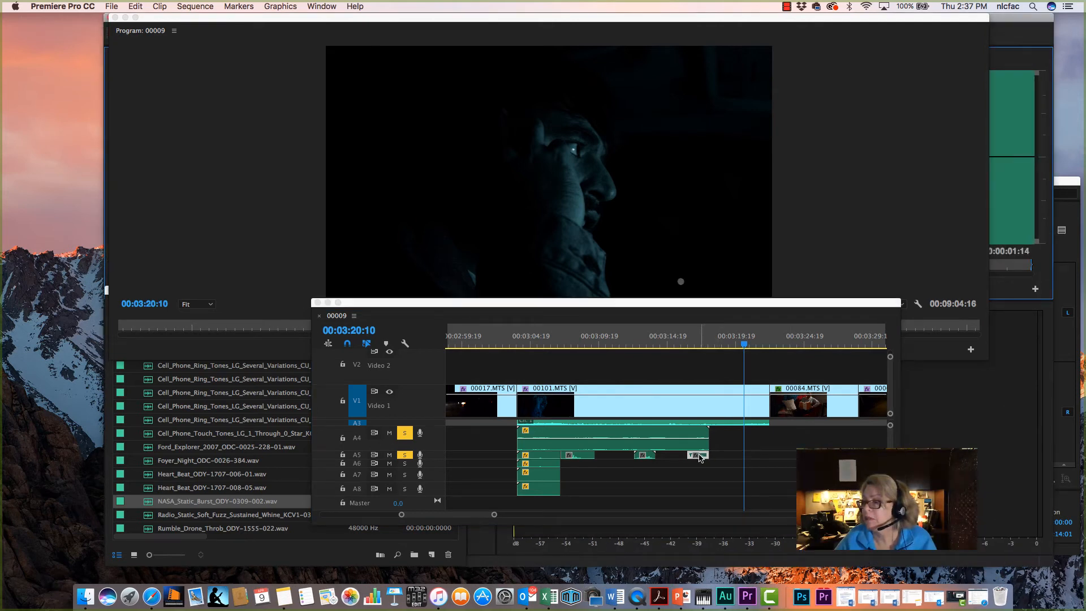
right_click(700, 457)
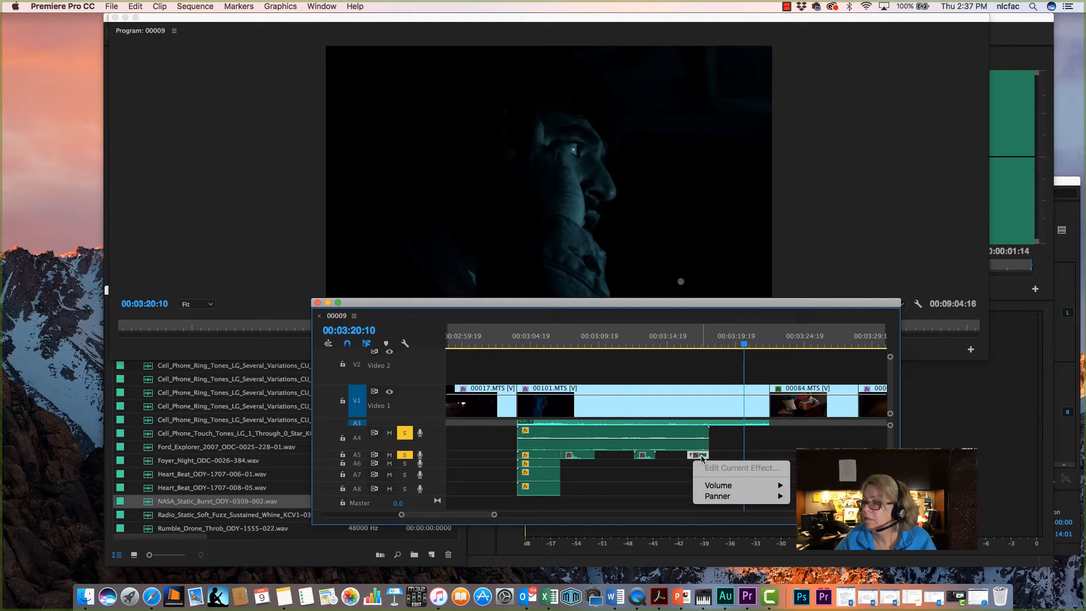
left_click(686, 470)
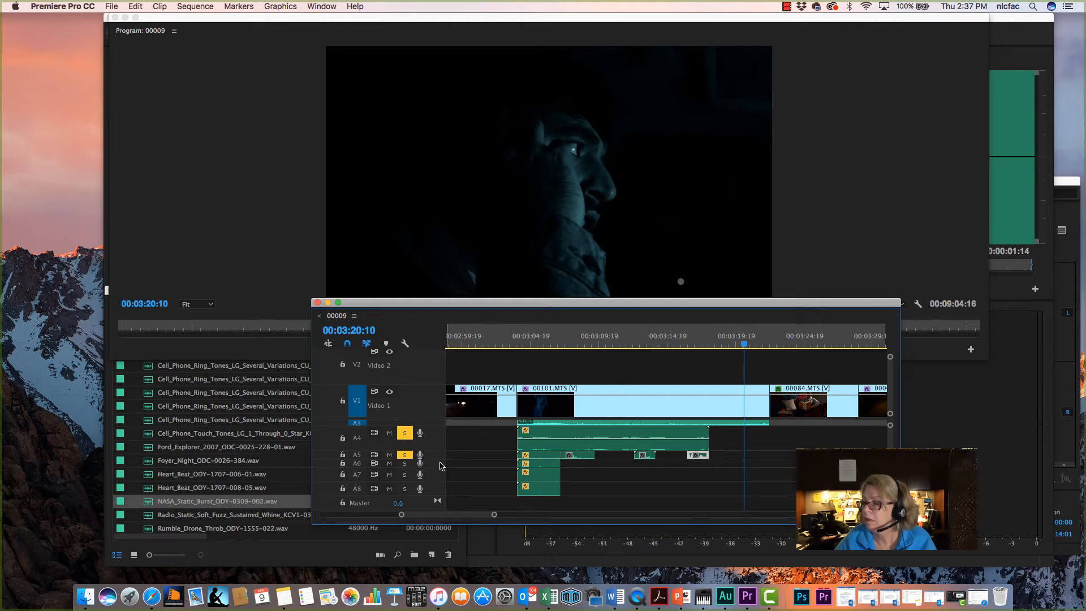
left_click_drag(439, 457, 439, 483)
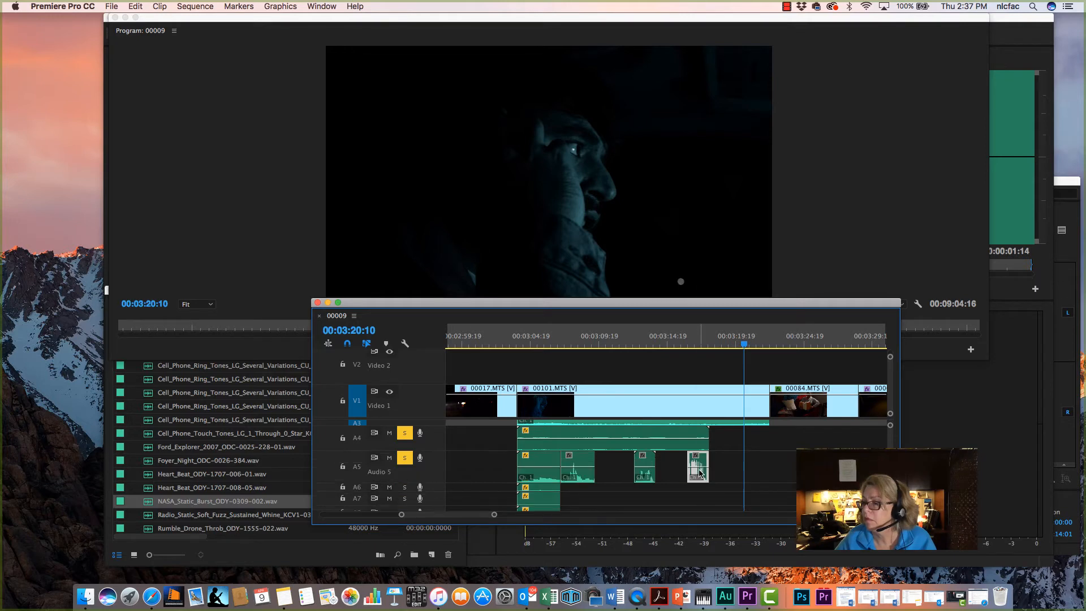
right_click(699, 472)
left_click(760, 249)
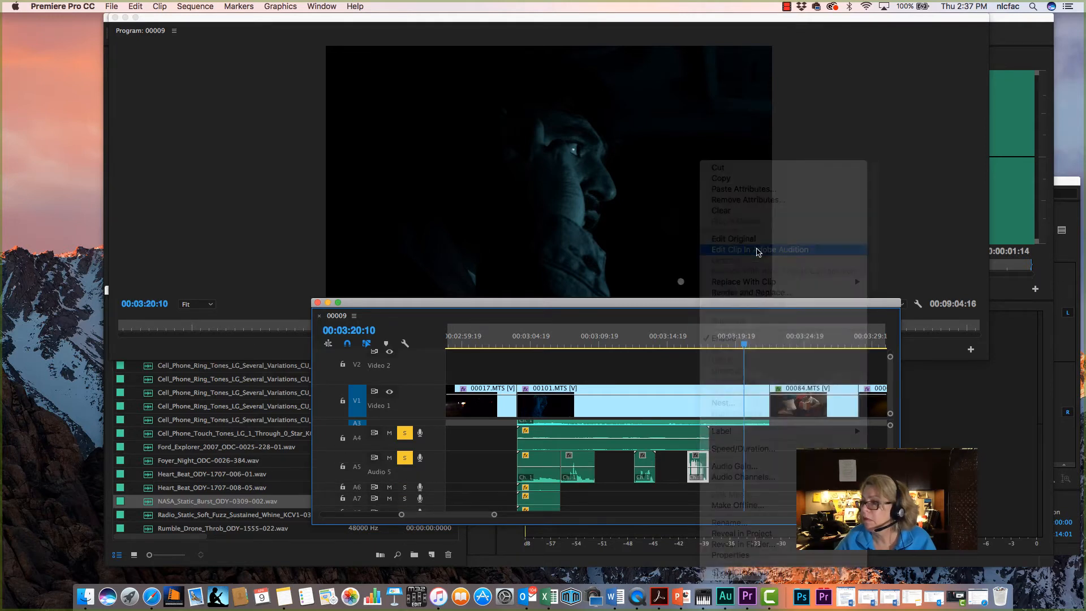
key("space")
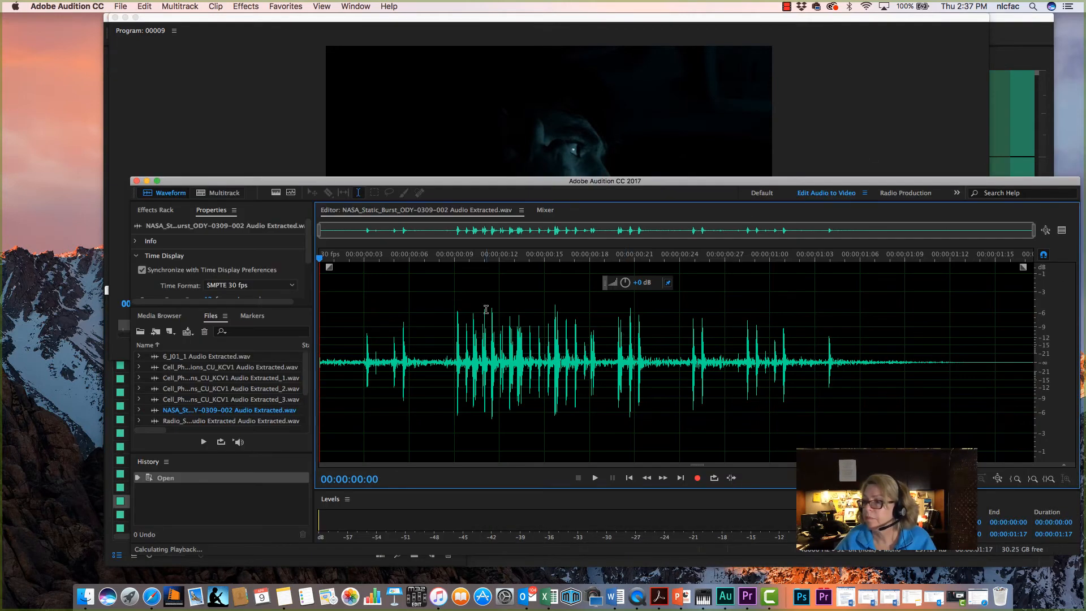
key("space")
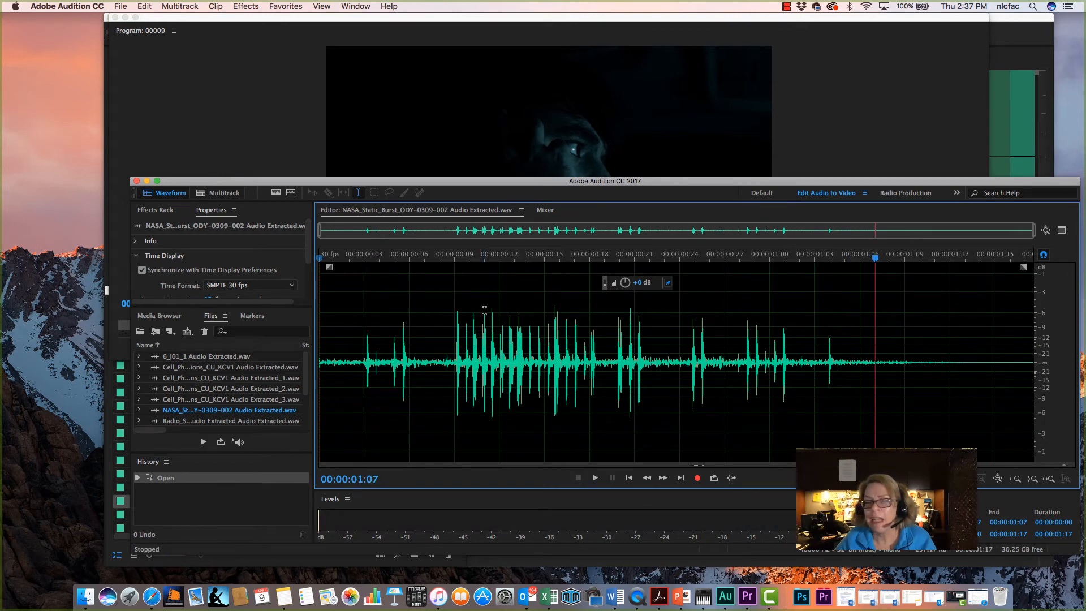
Step: Preview and apply the FFT Filter with the Telephone – Receiver preset to the static burst clip
left_click(408, 298)
left_click(246, 7)
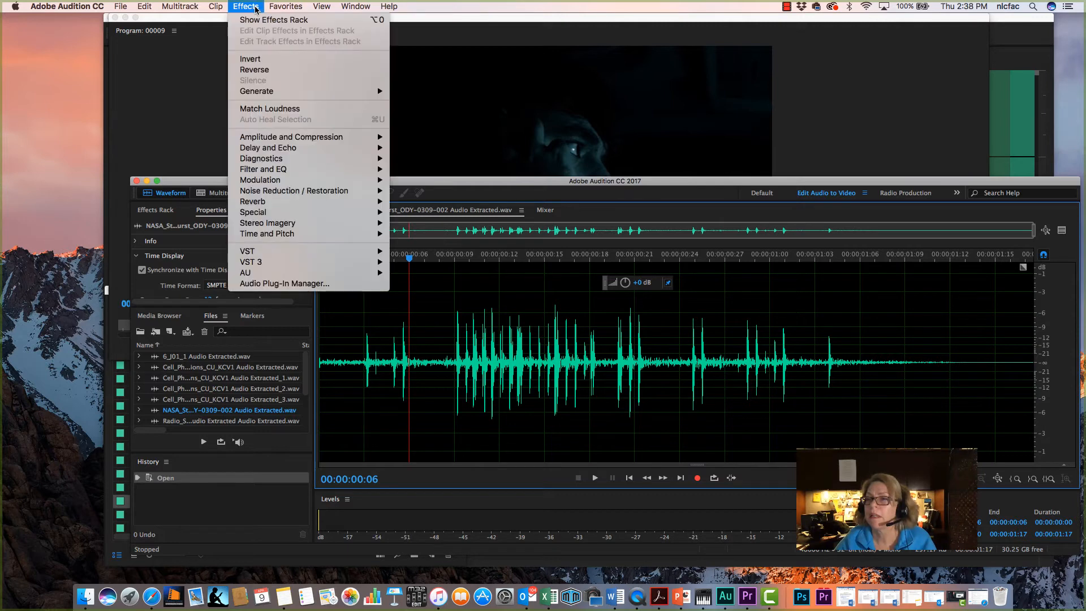
mouse_move(334, 161)
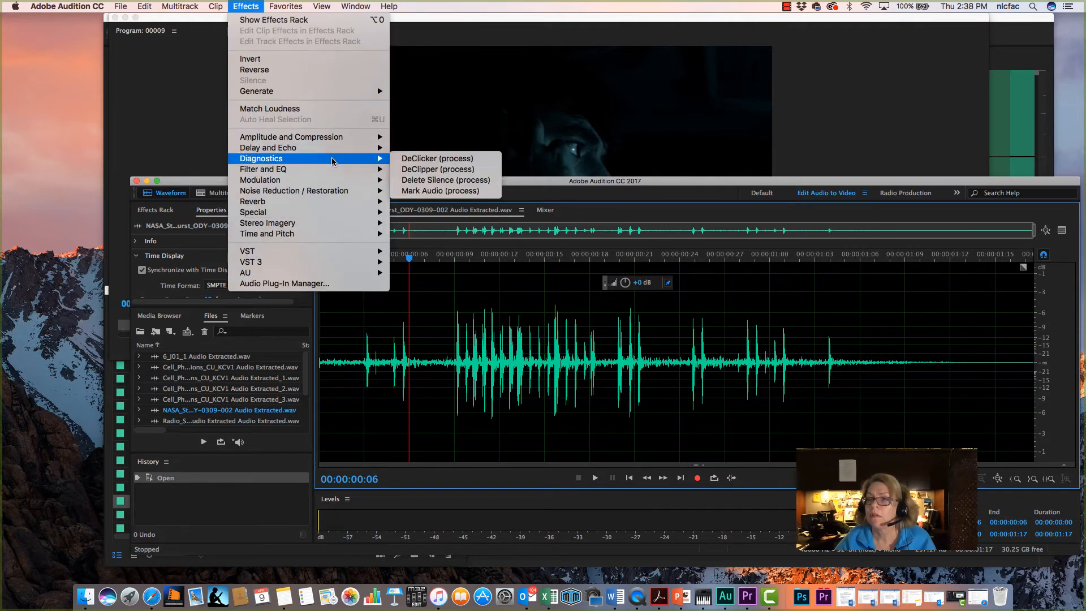
left_click(406, 170)
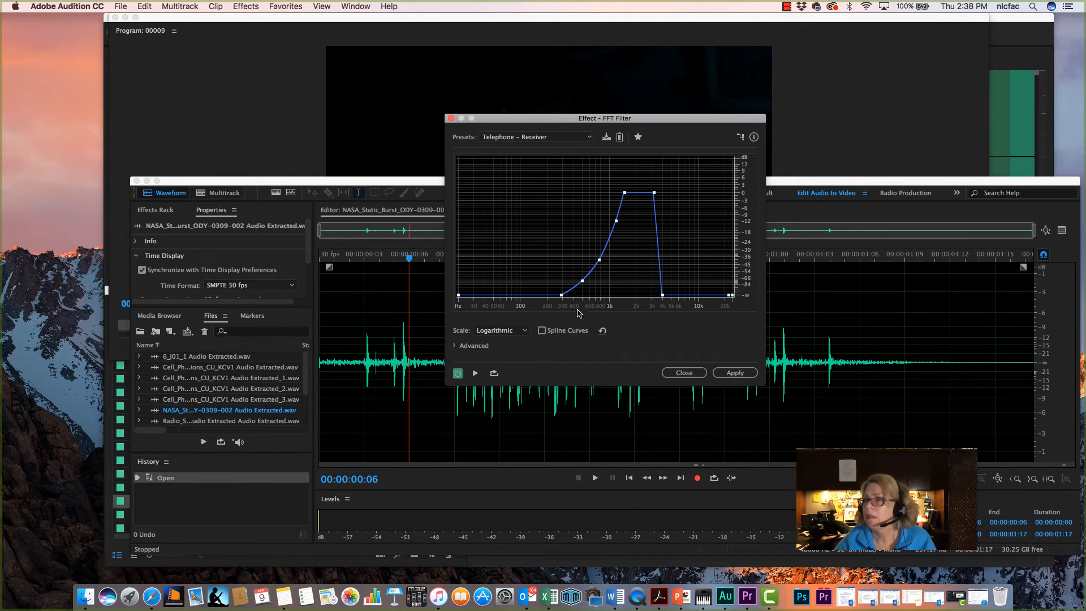
key("space")
key("space")
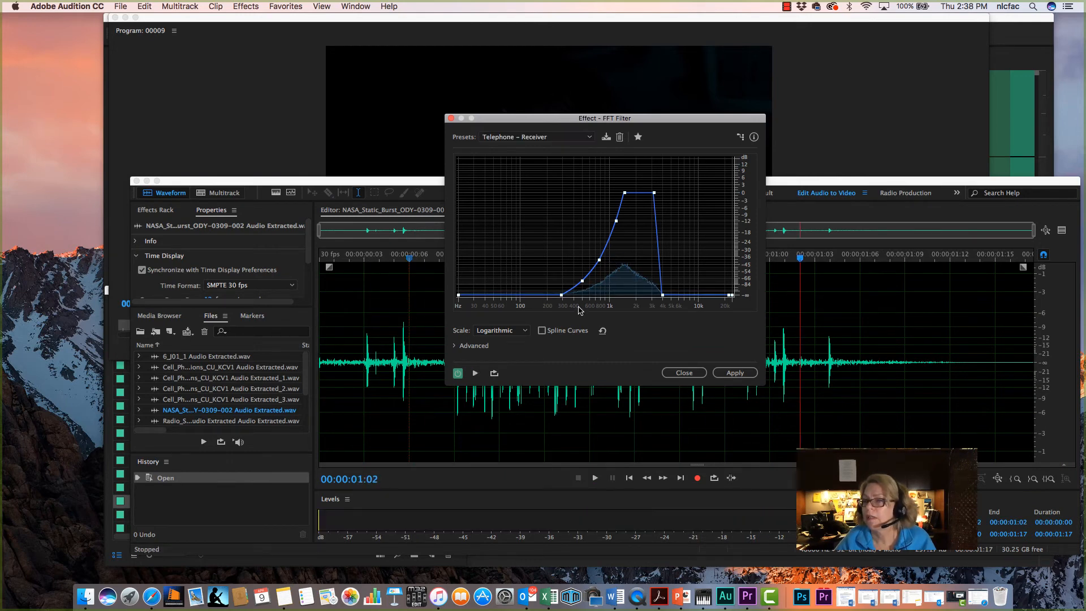
left_click(733, 372)
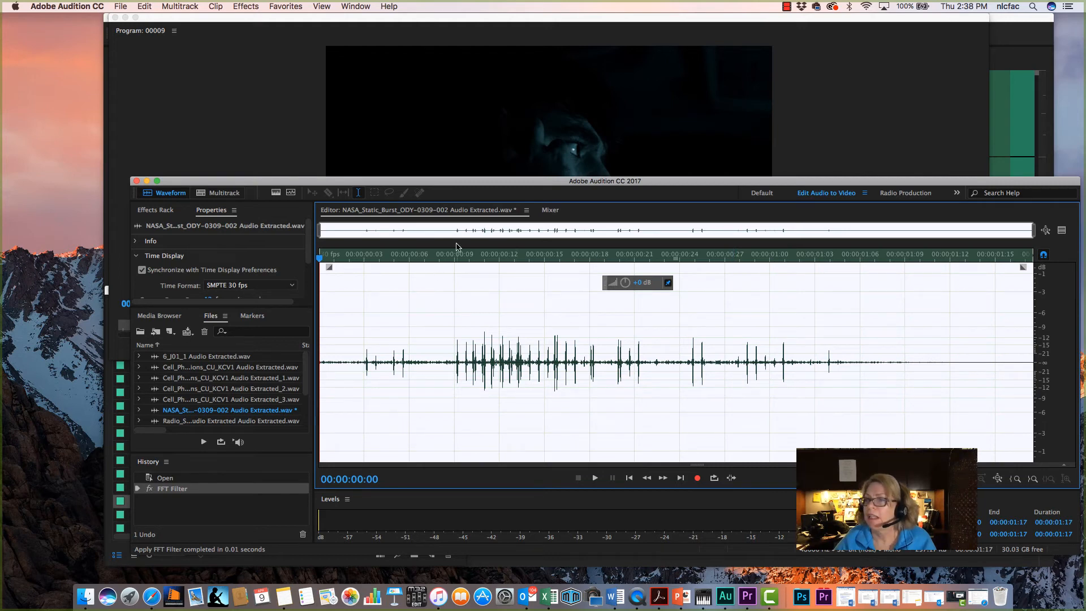
Step: Play back the filtered static burst and save the audio file
key("space")
key("space")
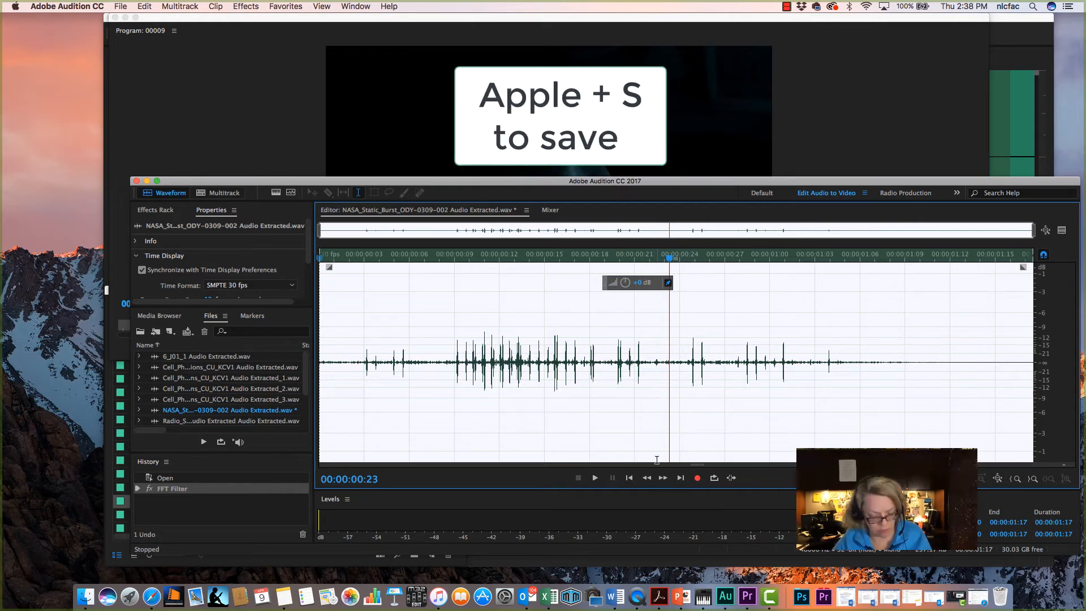
key("super+s")
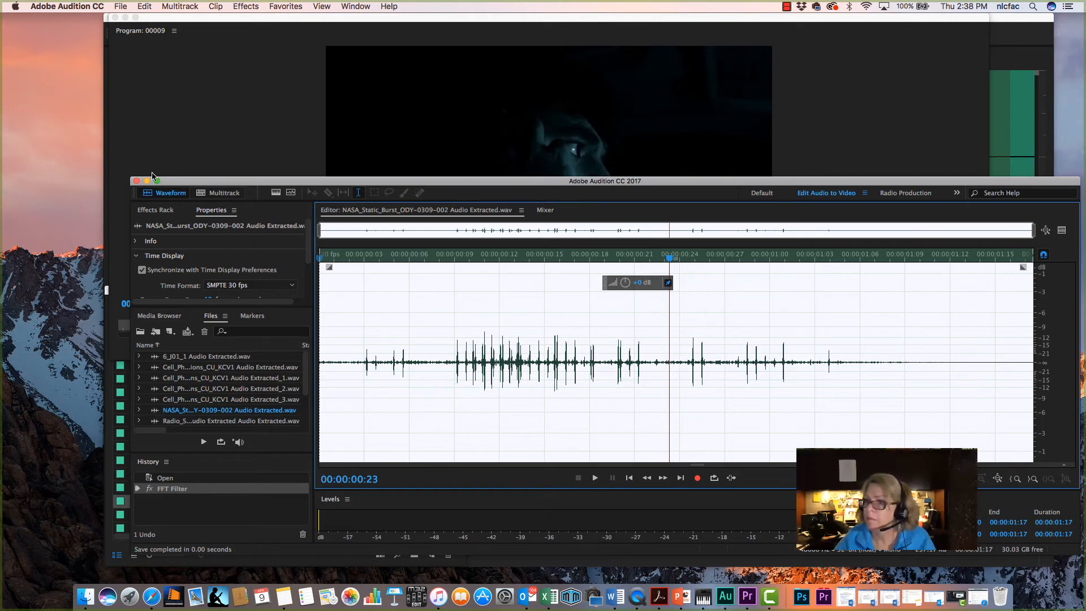
Step: Switch to Premiere Pro and play the sequence from about 00:03:15:09 to hear the filtered static burst
left_click(203, 141)
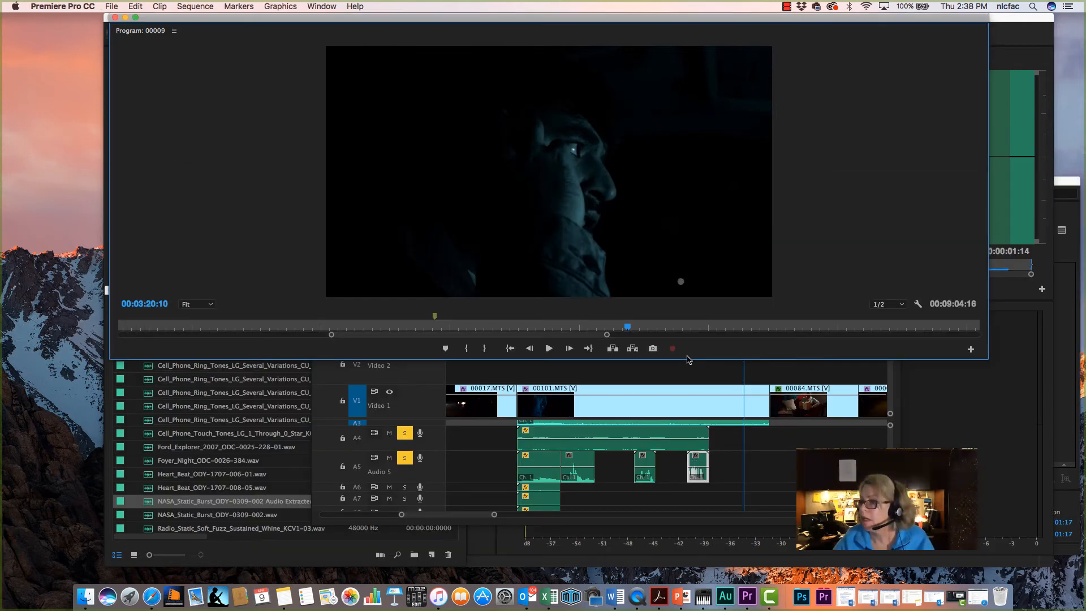
left_click(677, 370)
left_click(680, 340)
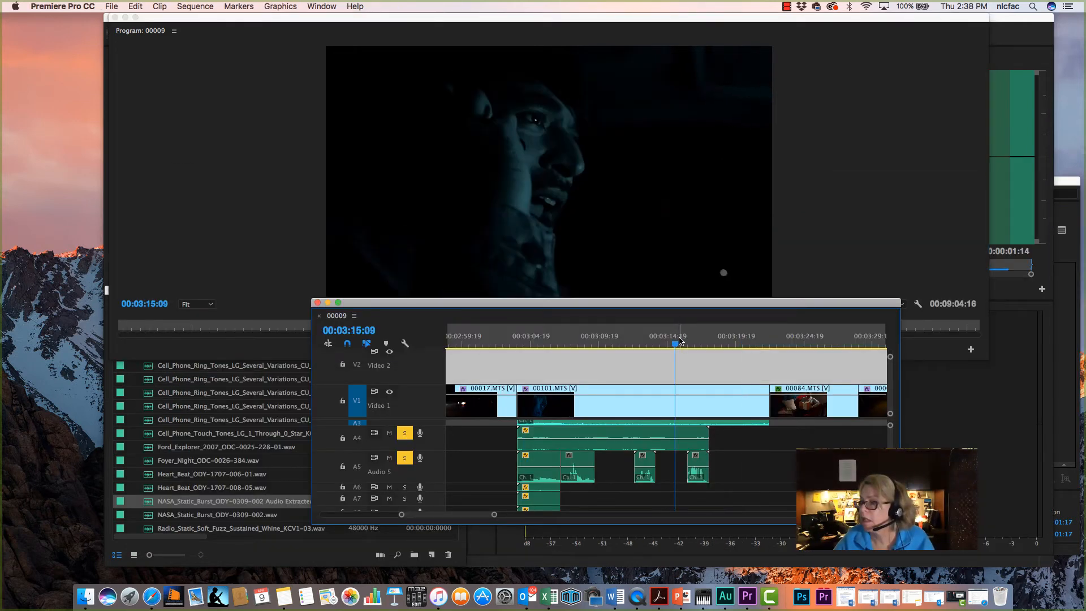
key("space")
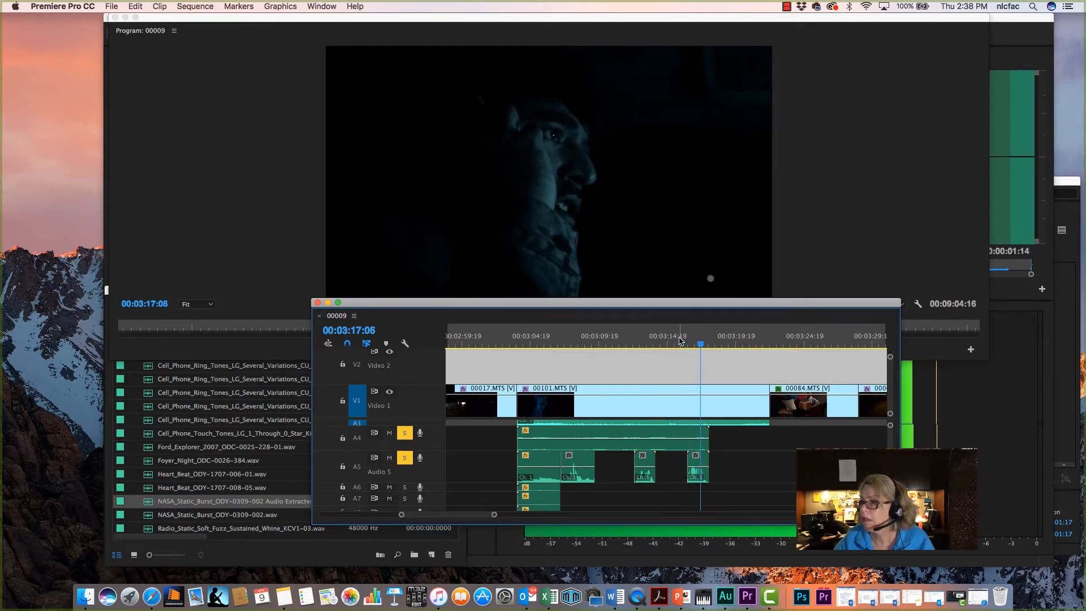
key("space")
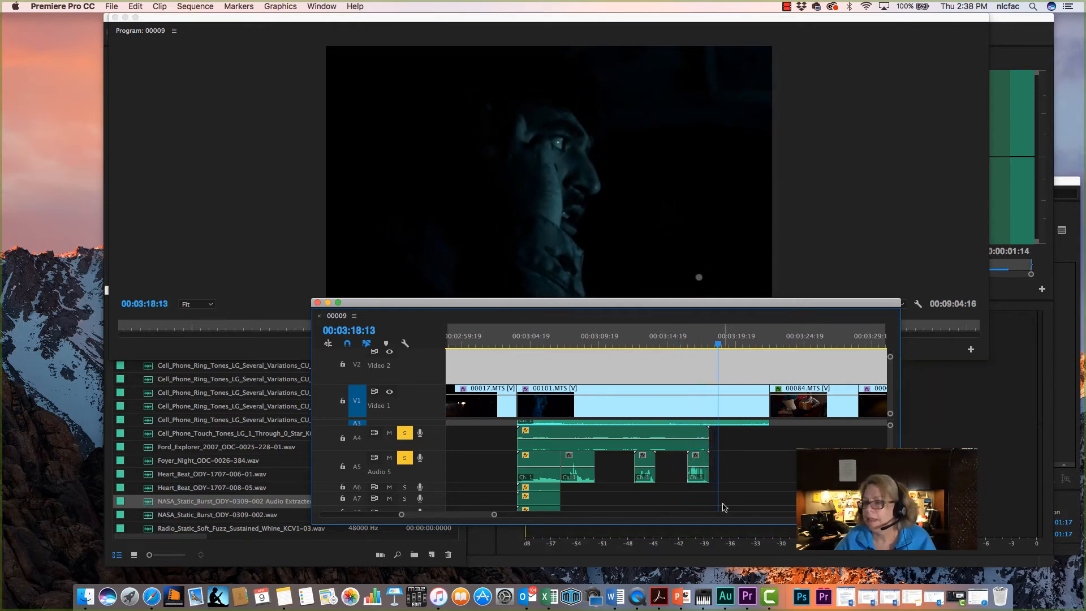
Step: Trim the ends of the A4 clip and the last A5 static burst by about 7 frames and play back from just before the burst
left_click_drag(493, 514, 467, 516)
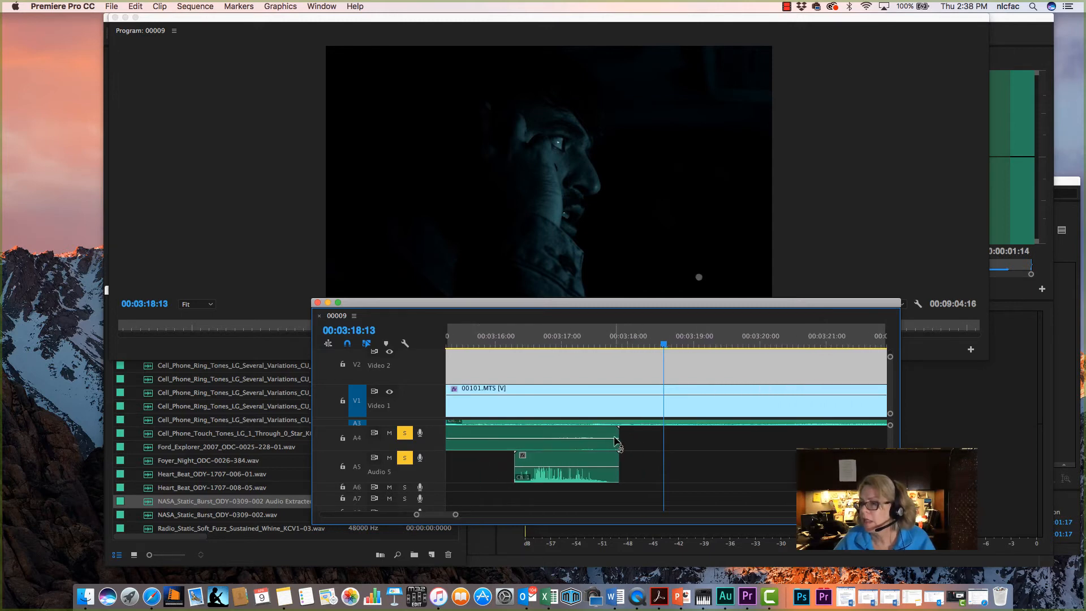
left_click_drag(614, 445, 599, 472)
left_click(617, 473)
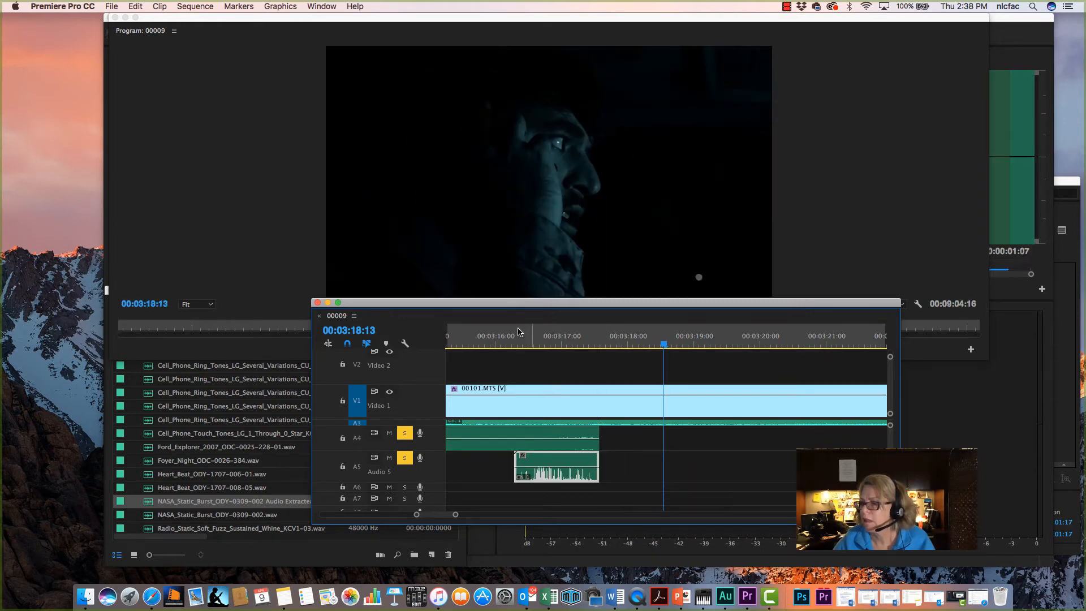
left_click(465, 342)
key("space")
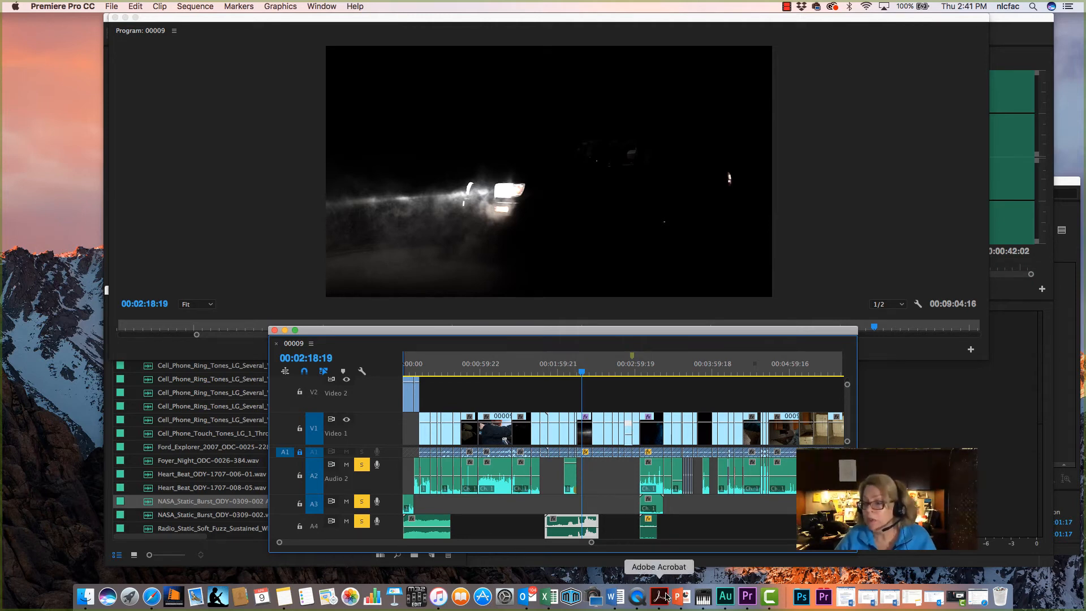
Step: Switch to Adobe Audition and create a new multitrack session named Gravel
left_click(721, 601)
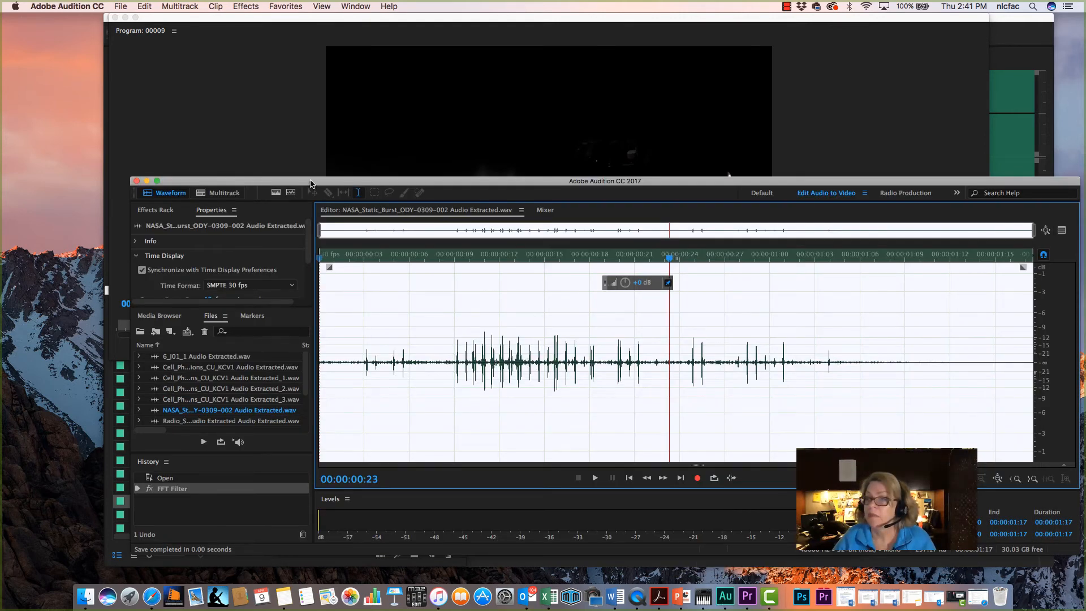
left_click_drag(310, 183, 284, 53)
left_click(81, 7)
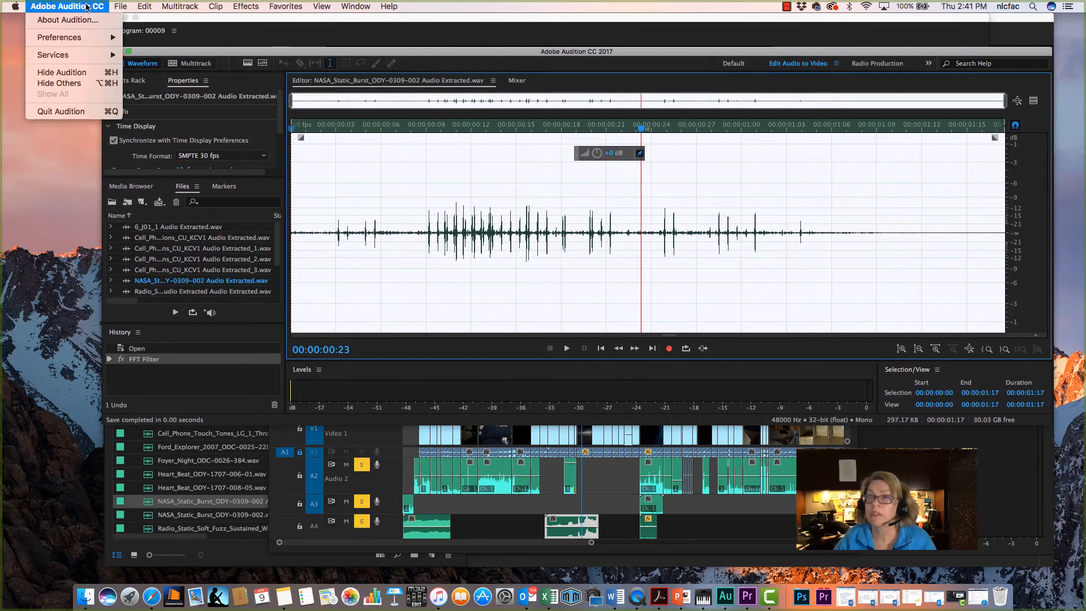
mouse_move(121, 7)
mouse_move(249, 20)
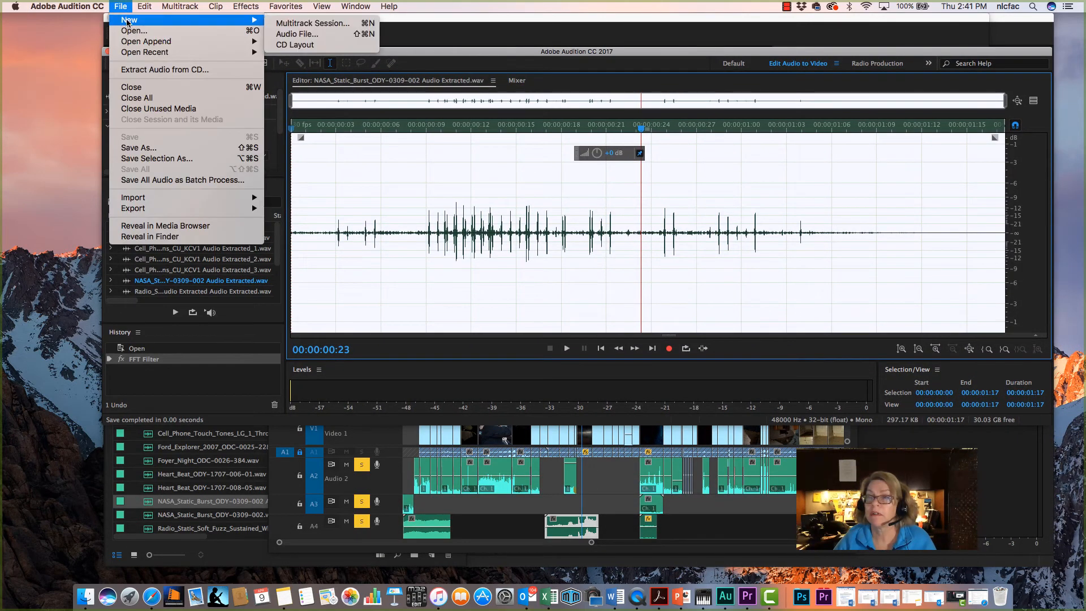
left_click(292, 24)
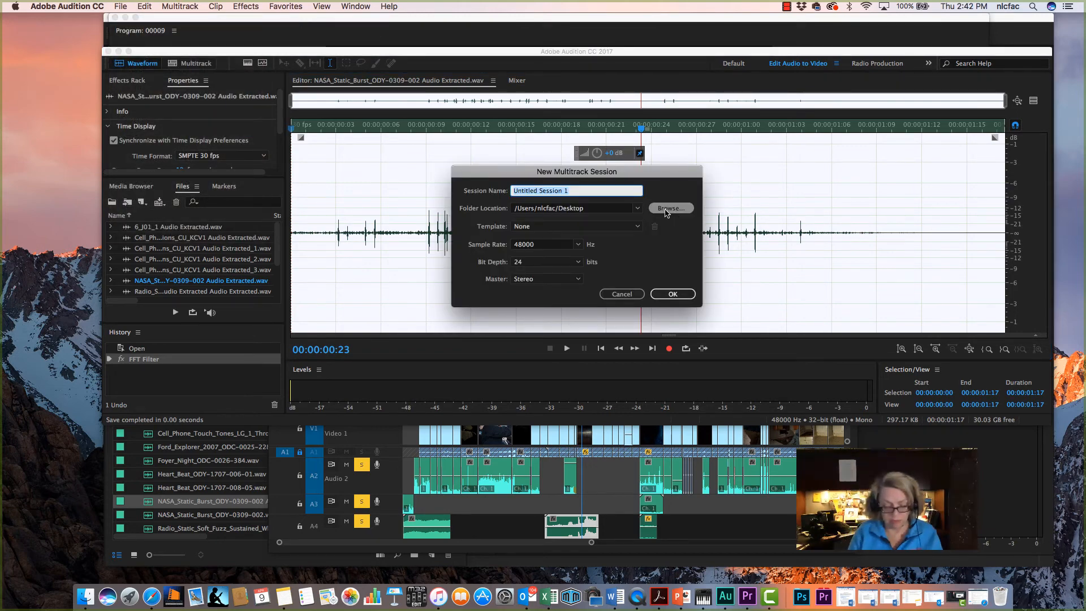
type("Gravel")
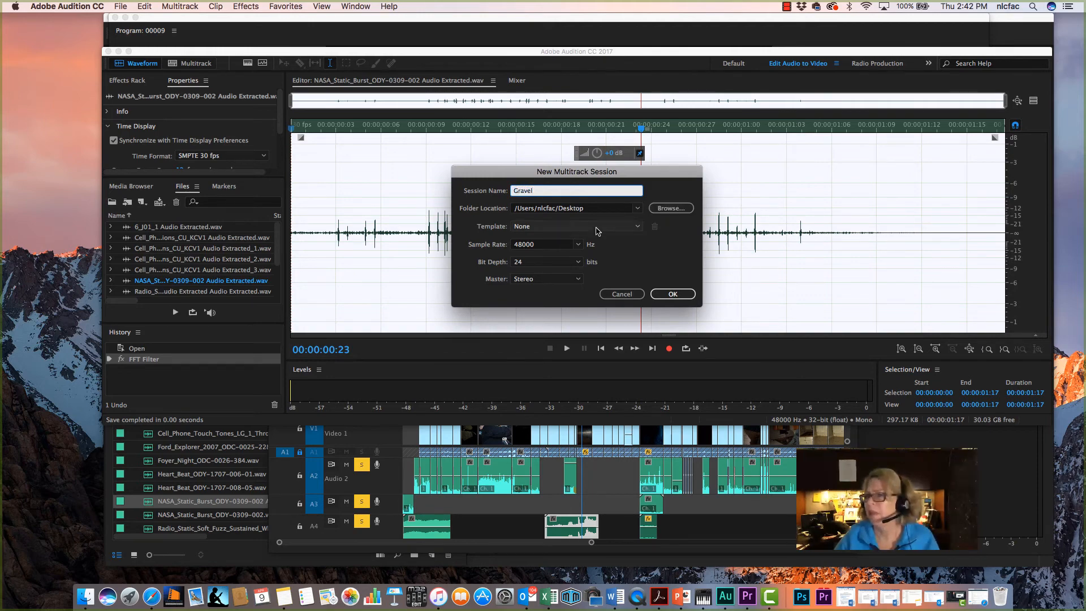
left_click(674, 295)
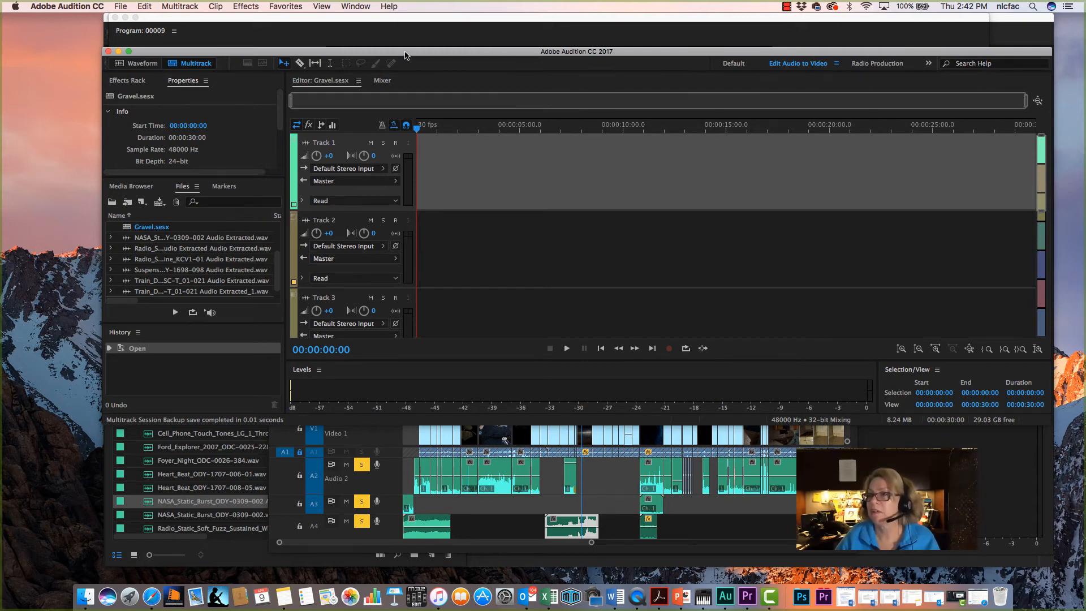
Step: Hide Premiere Pro and move the Audition window up to the top of the desktop
left_click_drag(405, 55, 399, 75)
left_click(345, 38)
left_click(85, 9)
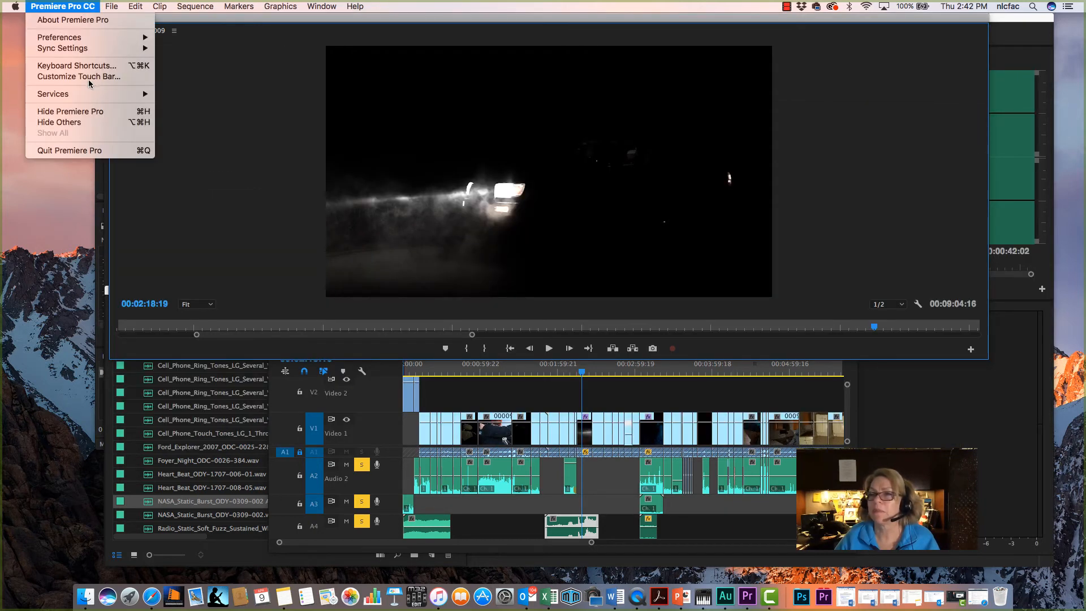
left_click(97, 113)
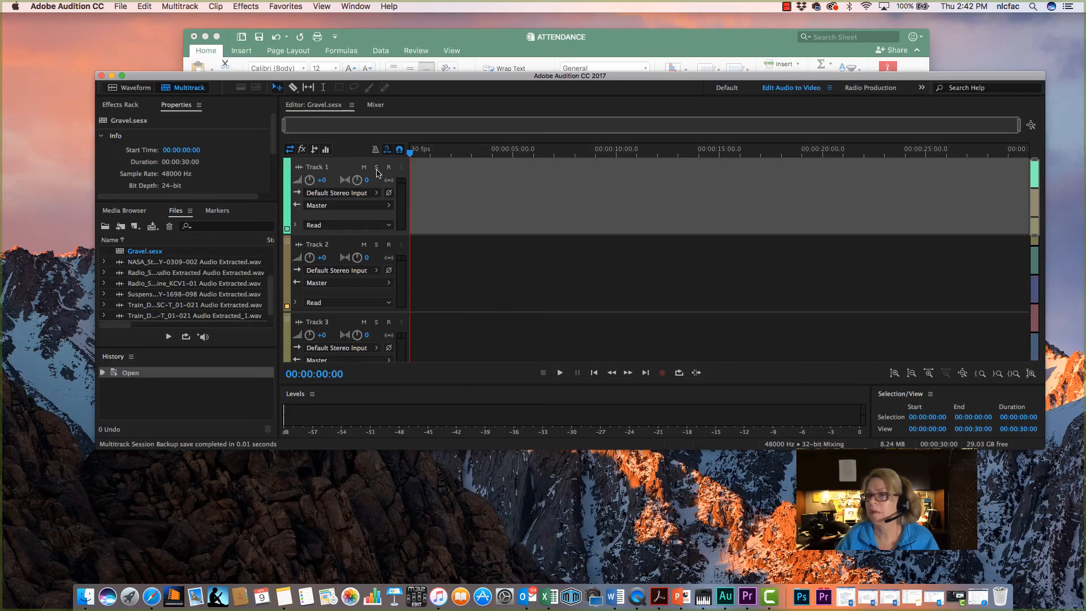
left_click_drag(375, 78, 371, 33)
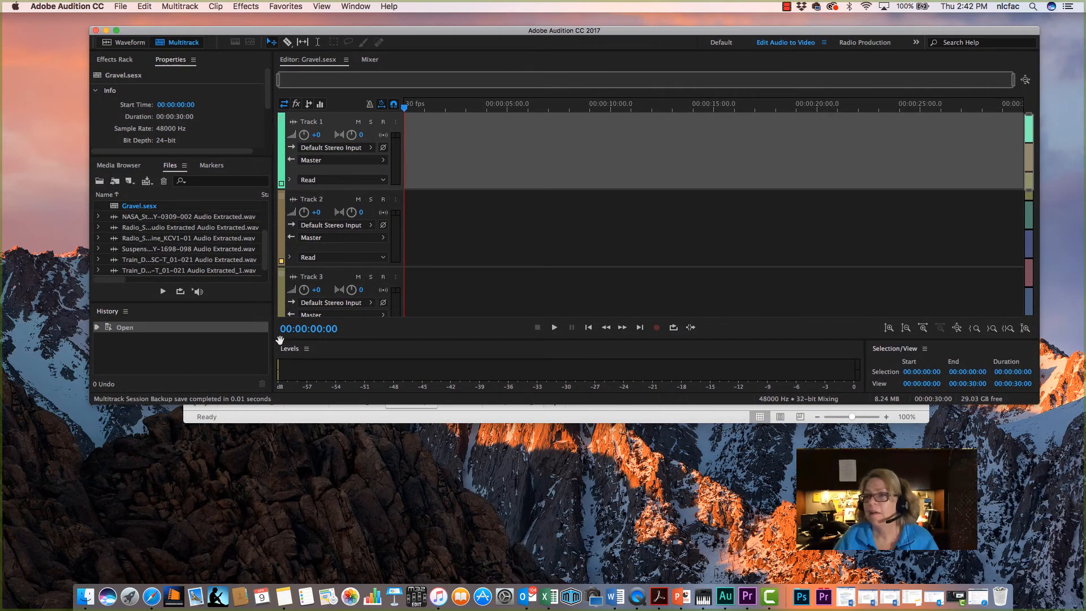
Step: Import the video file 00065.mp4 from the Day 2 folder of TCB Video Files
left_click(121, 7)
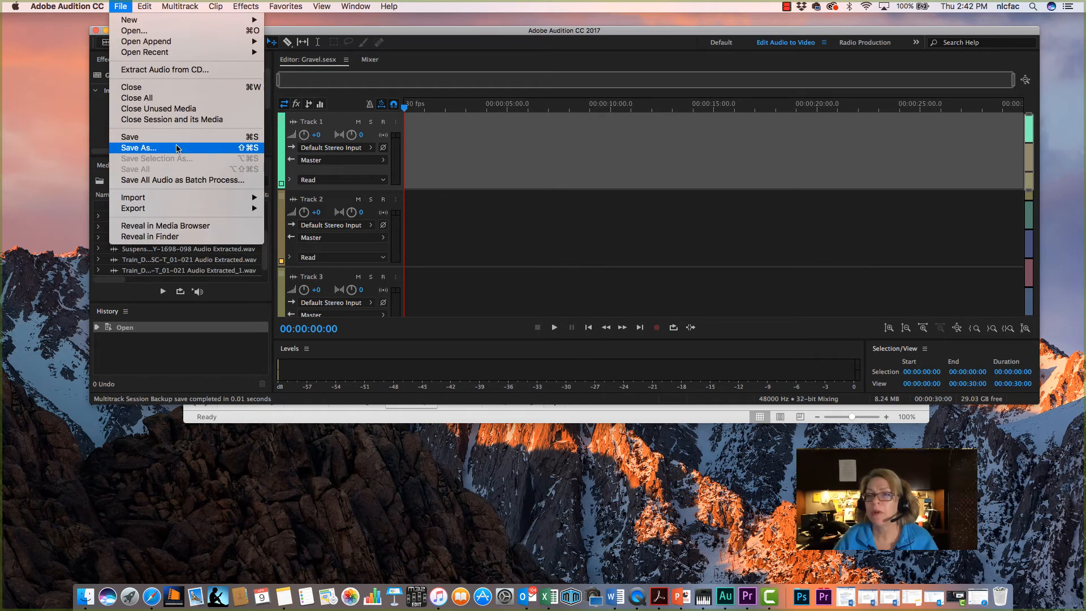
mouse_move(171, 198)
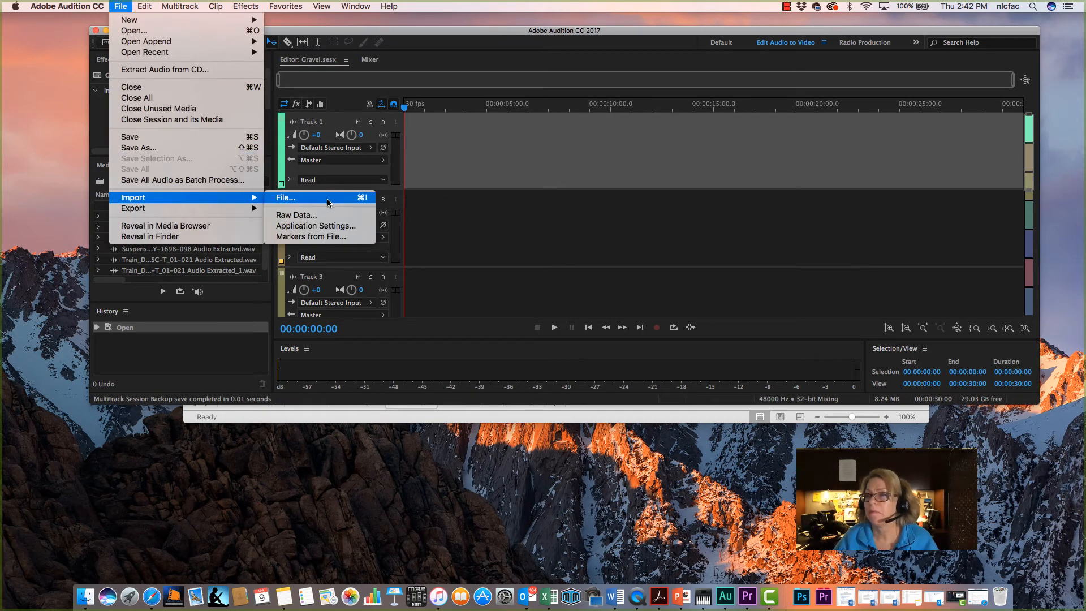
left_click(327, 200)
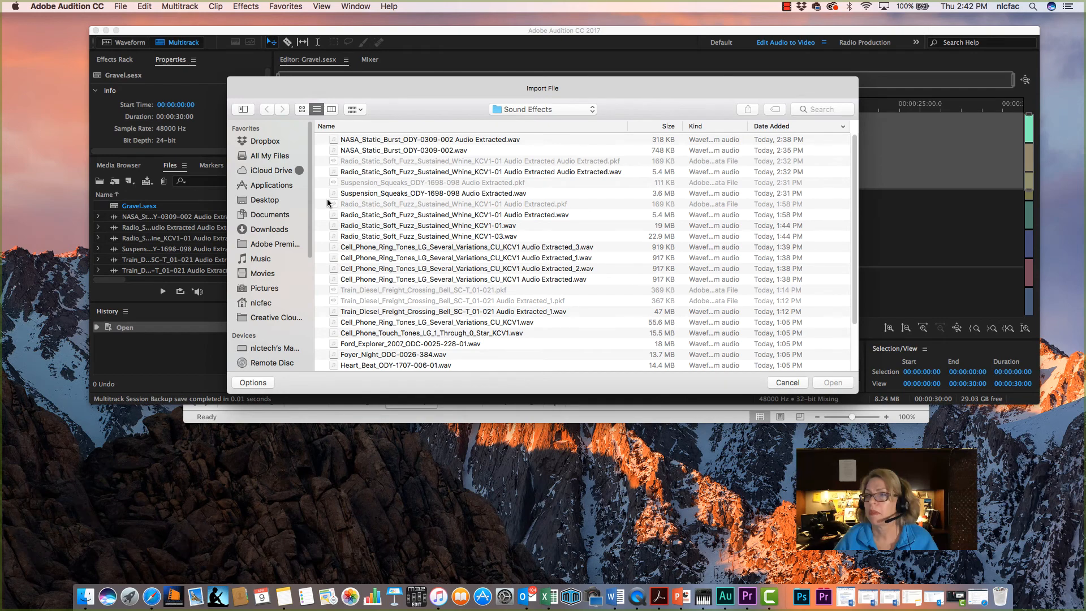
scroll(479, 251, "down", 3)
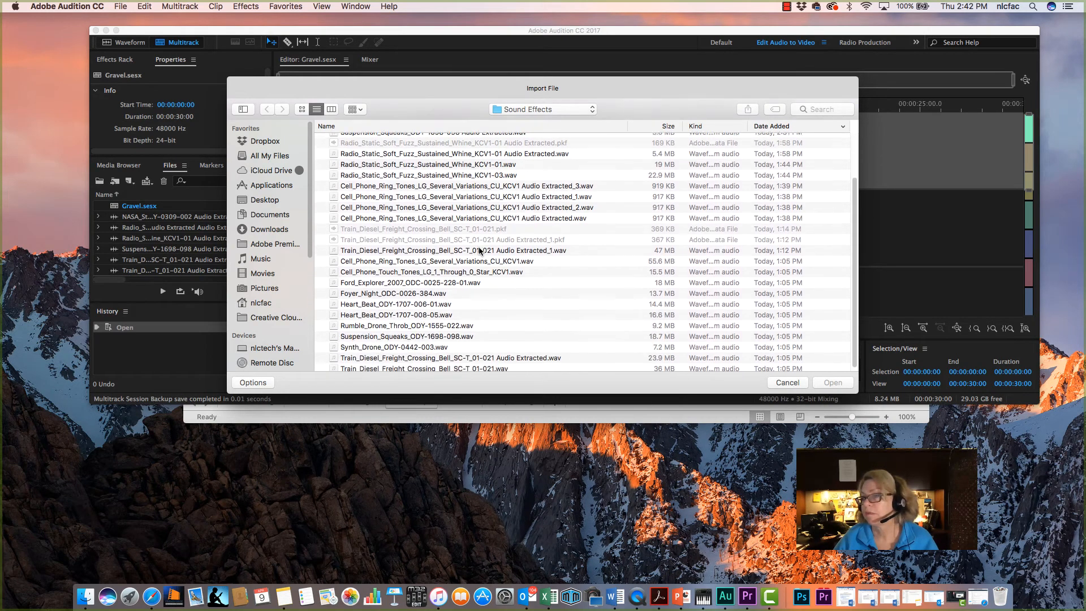
left_click(265, 200)
left_click(274, 274)
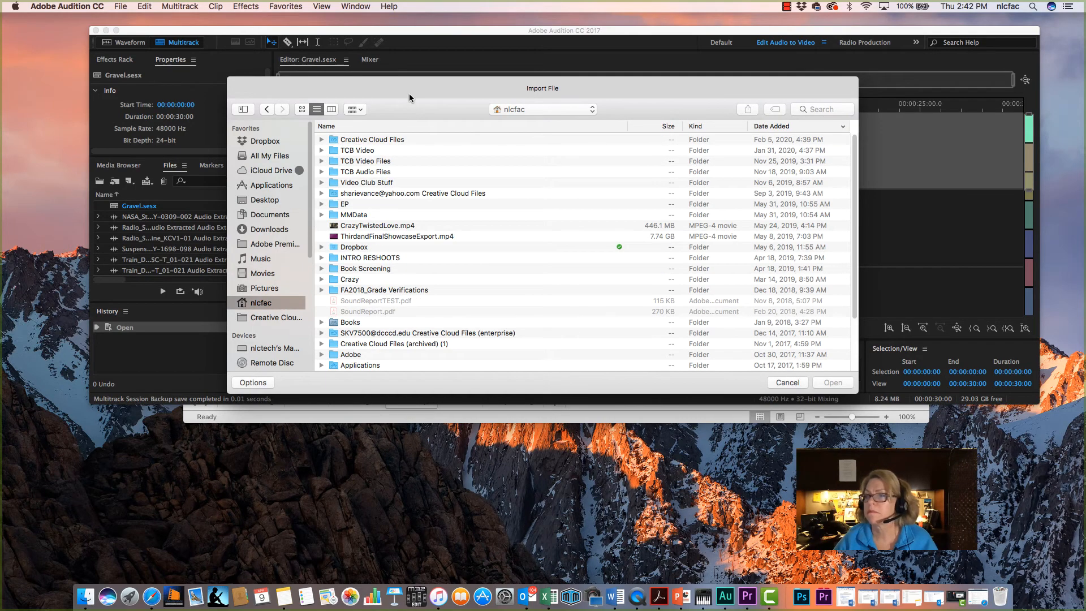
left_click(321, 161)
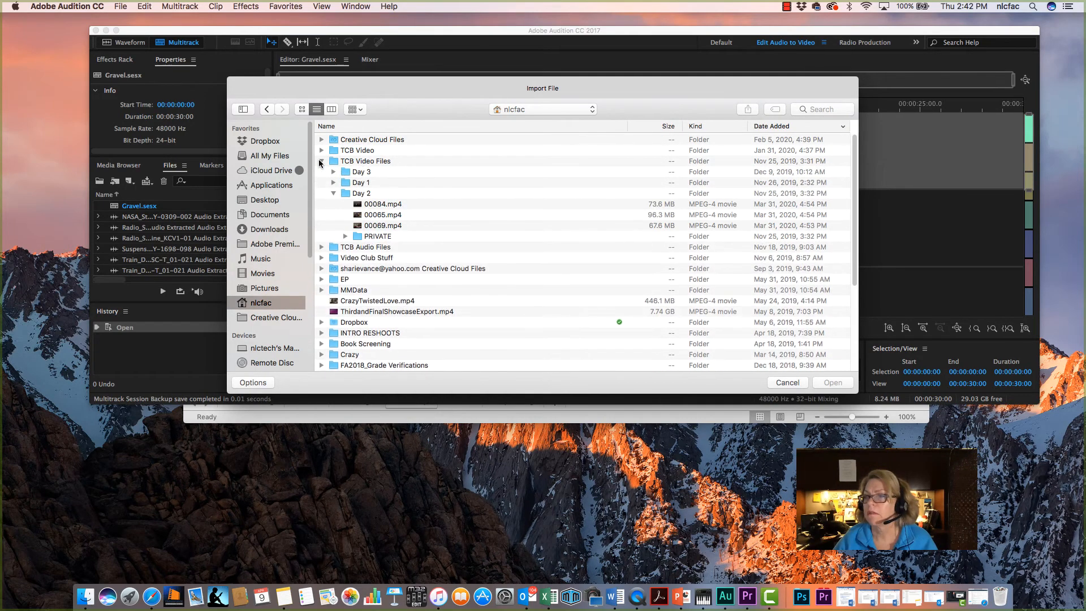
left_click(383, 215)
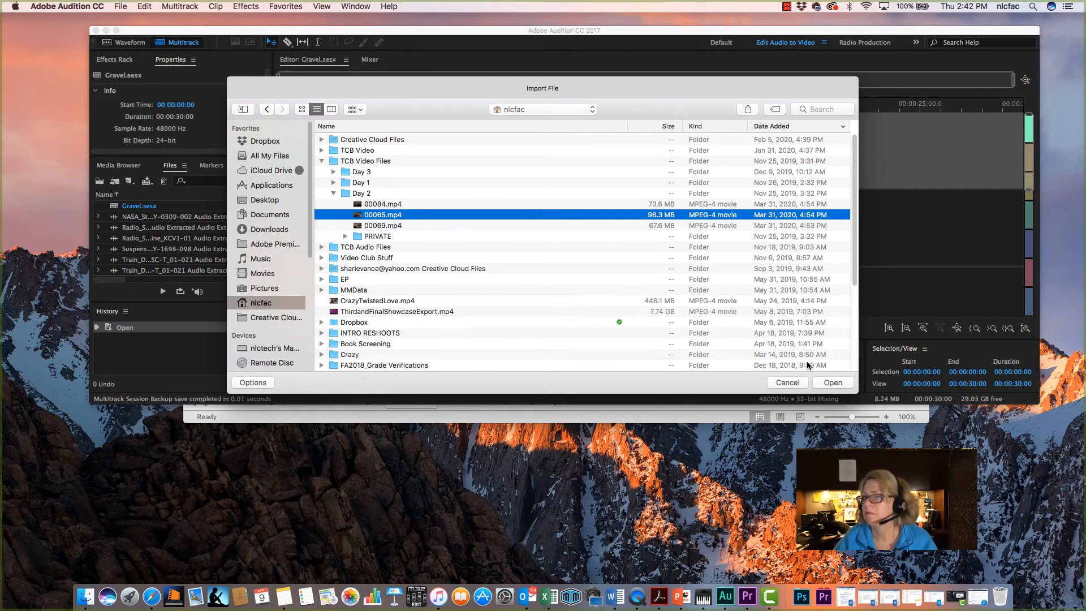
left_click(836, 384)
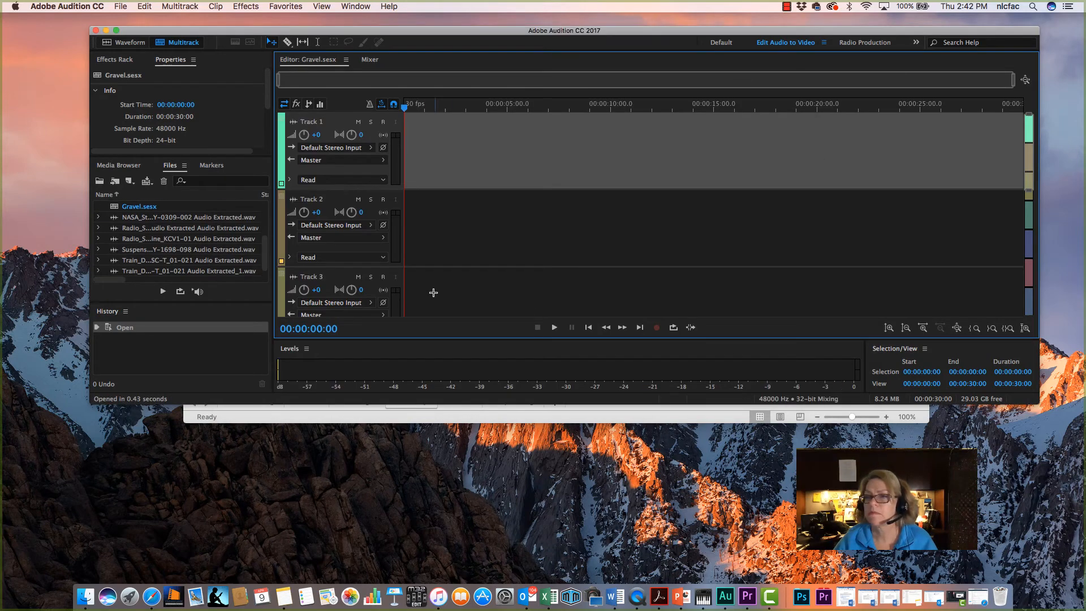
Step: Place the 00065.mp4 video at the start of the Gravel multitrack timeline as the video reference
scroll(214, 249, "up", 5)
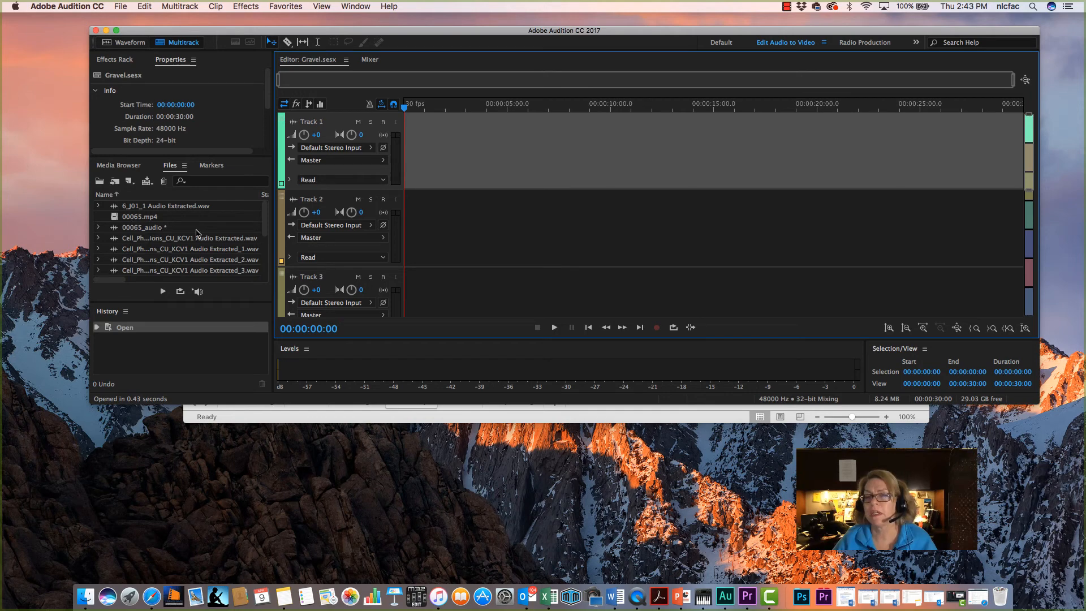
left_click(156, 219)
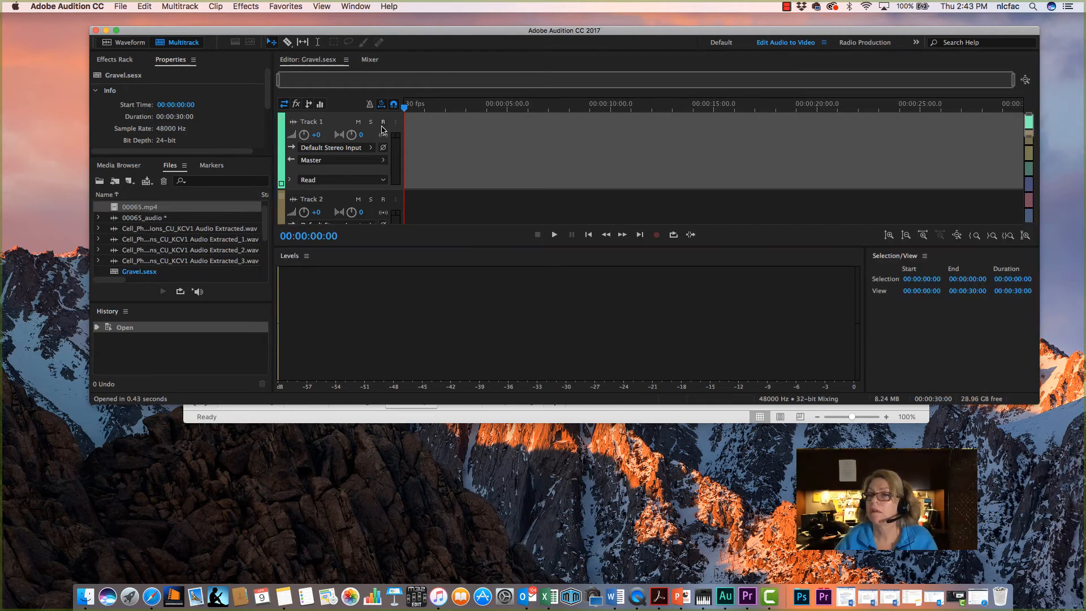
left_click_drag(115, 208, 405, 155)
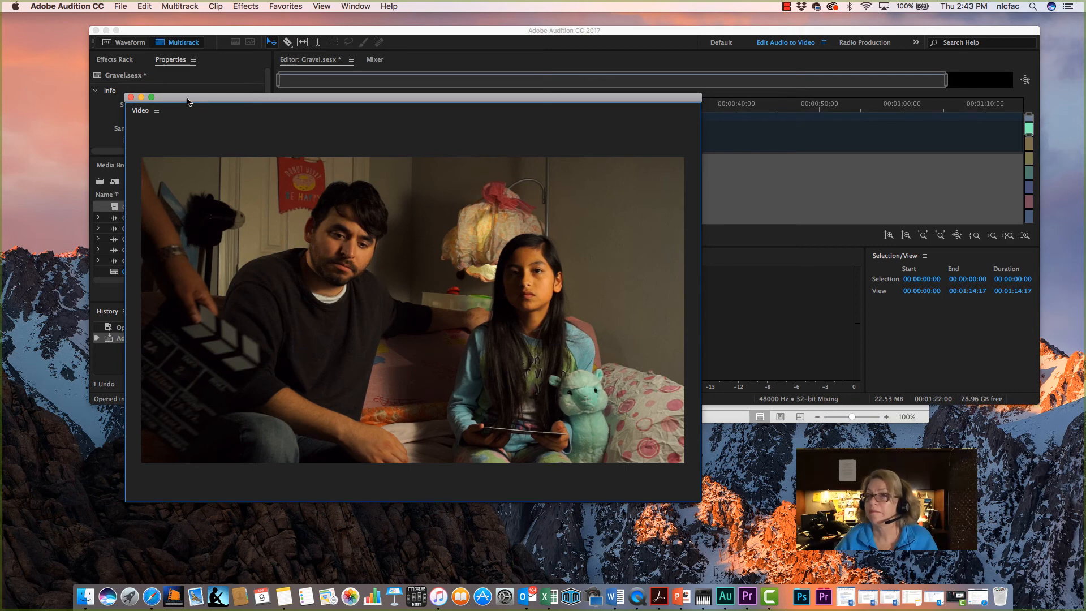
Step: Narrow the floating Video window, move it below the tracks and play the session from the start
left_click_drag(281, 99, 283, 126)
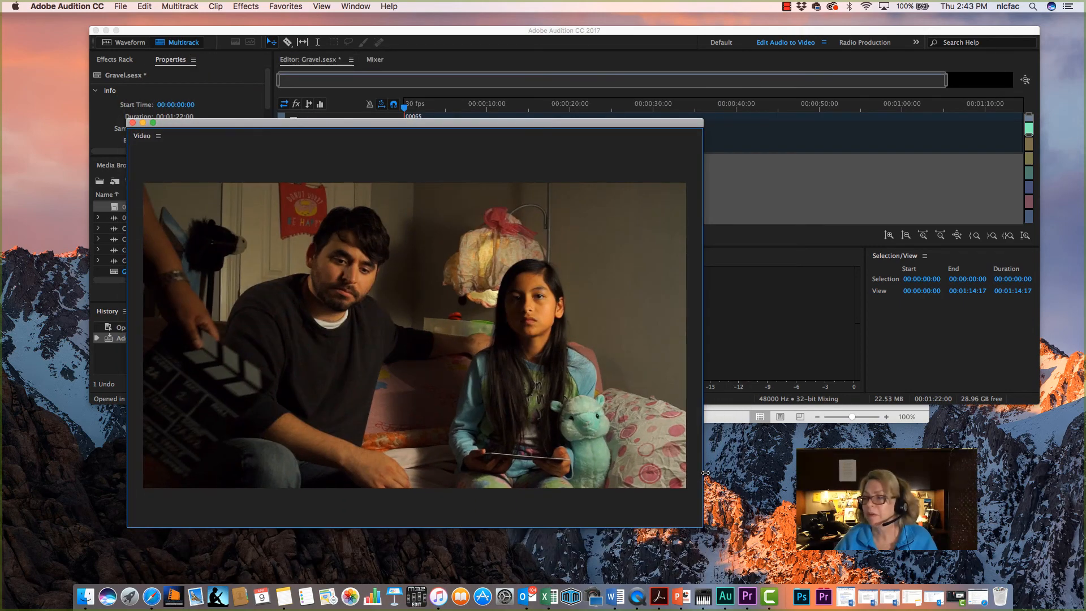
left_click_drag(706, 473, 604, 439)
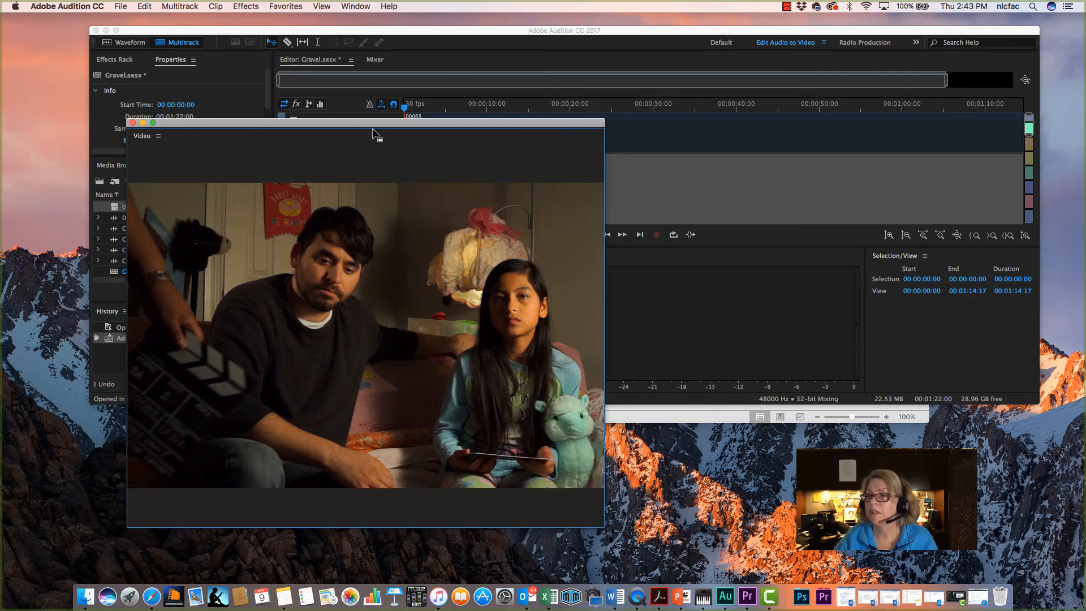
left_click_drag(373, 121, 399, 319)
key("space")
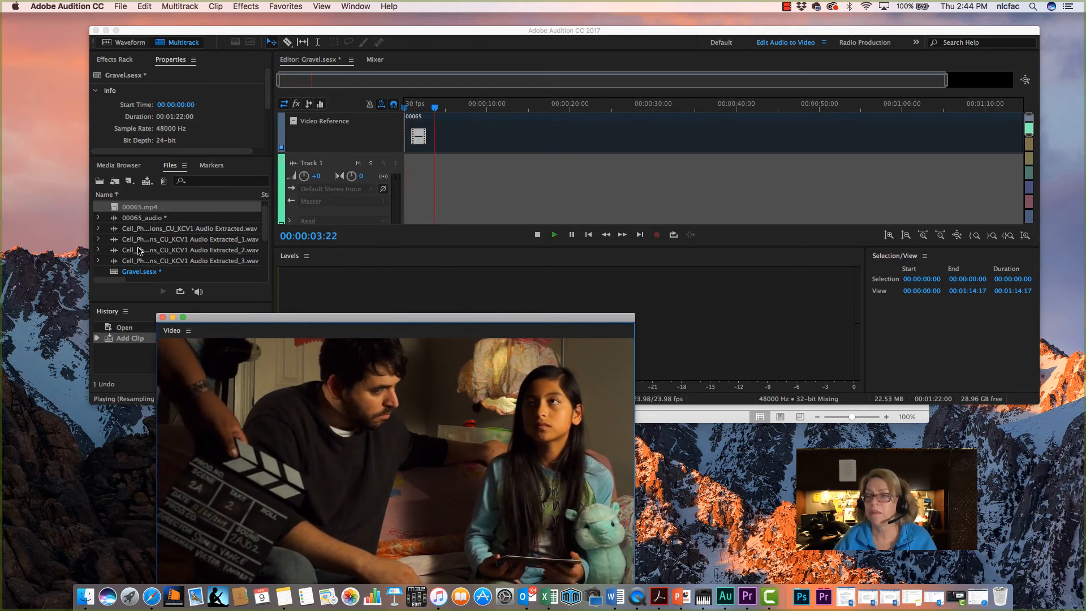
Step: Stop playback at 00:00:04:06 and place the Cell Phone Ring Tones Audio Extracted_1 clip on Track 1 starting at 00:00:04:21
key("space")
left_click_drag(131, 243, 378, 204)
left_click_drag(424, 163, 460, 159)
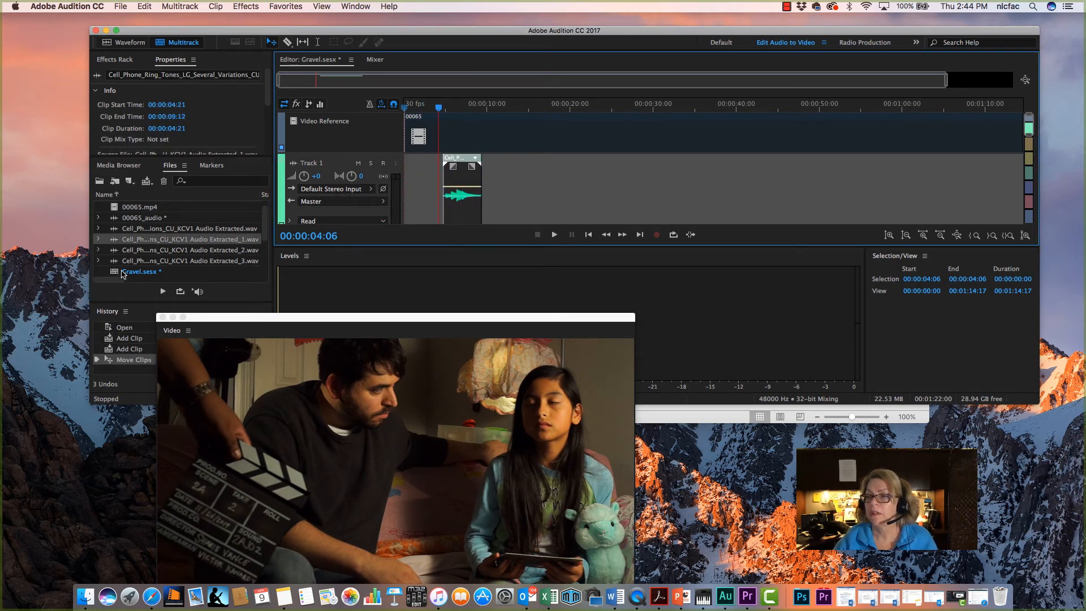
Step: Add the Train_Diesel_Freight_Crossing_Bell_SC-T_01-021 Audio Extracted clip directly after the cell phone ring on Track 1 and play the session
scroll(184, 258, "down", 3)
scroll(184, 258, "down", 1)
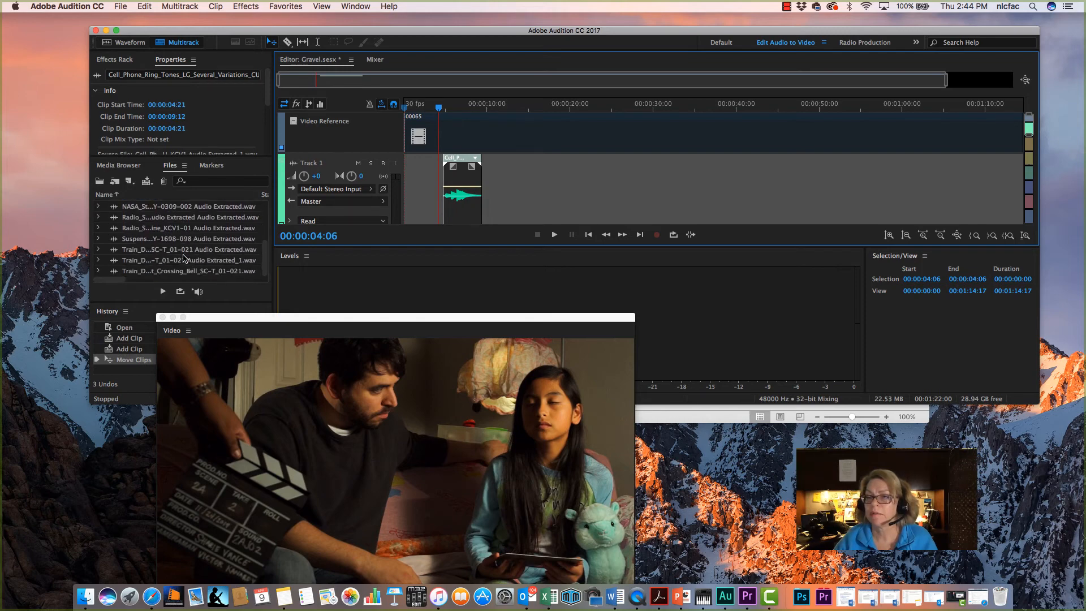
left_click(137, 252)
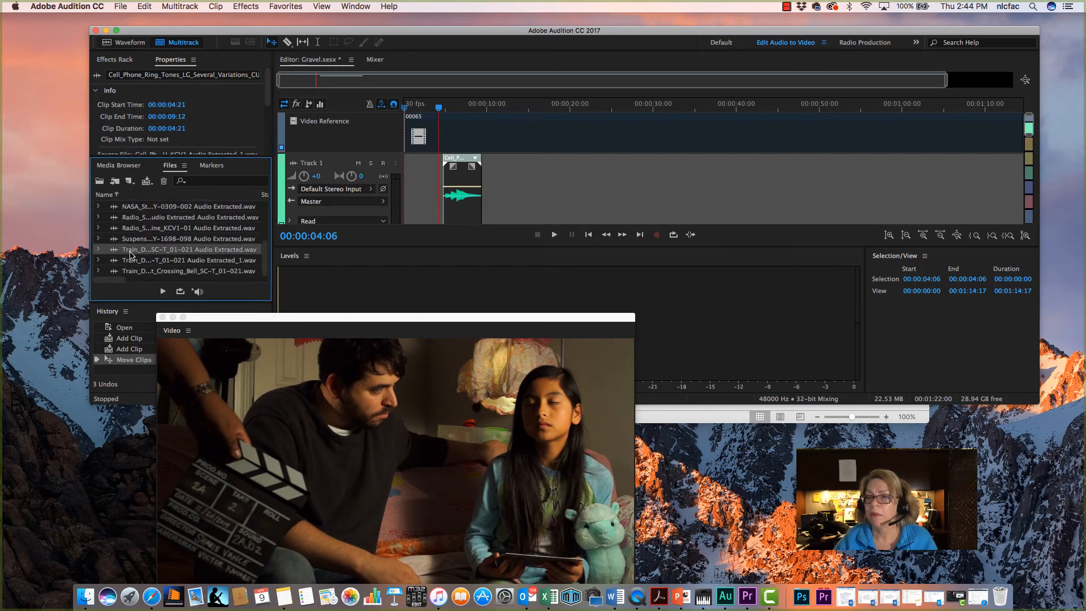
left_click_drag(131, 255, 482, 201)
left_click(464, 189)
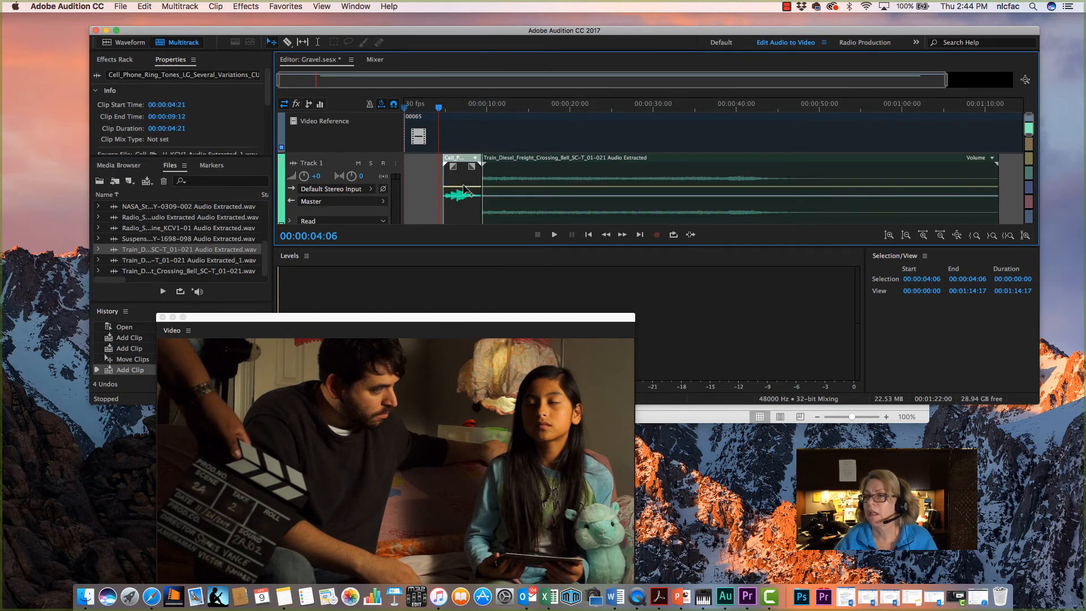
key("space")
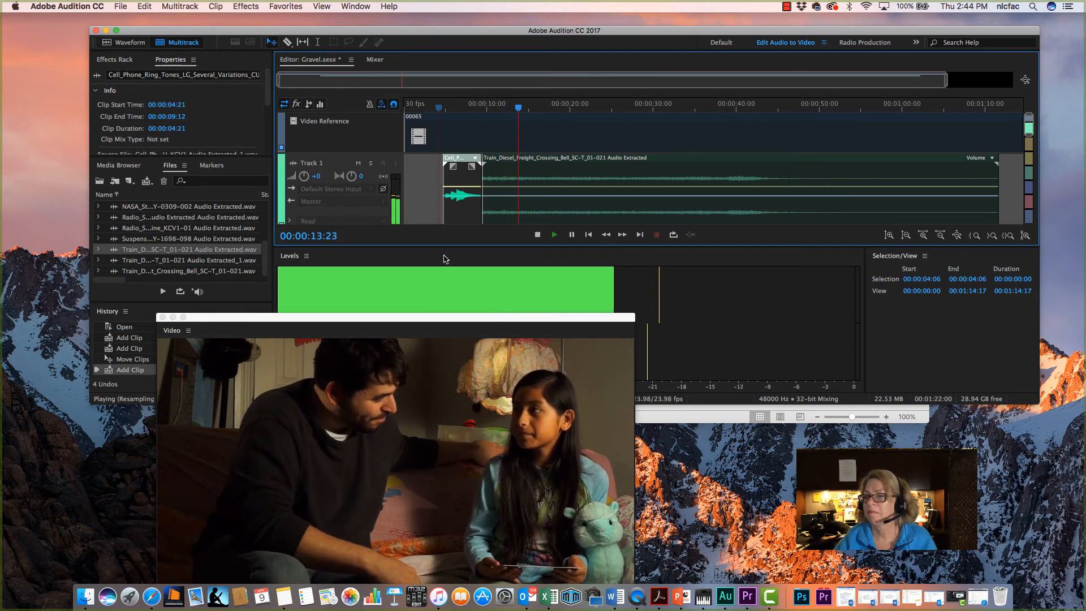
Step: Stop playback, select the train crossing bell clip on Track 1, and move the floating Video window up over the Levels area
key("space")
left_click(559, 191)
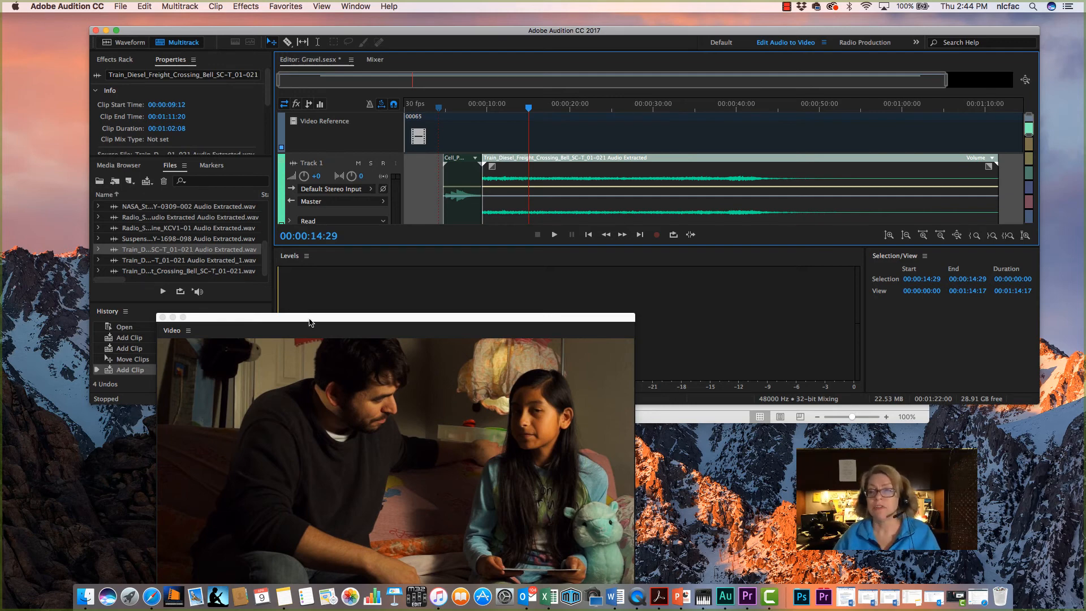
left_click_drag(304, 321, 317, 237)
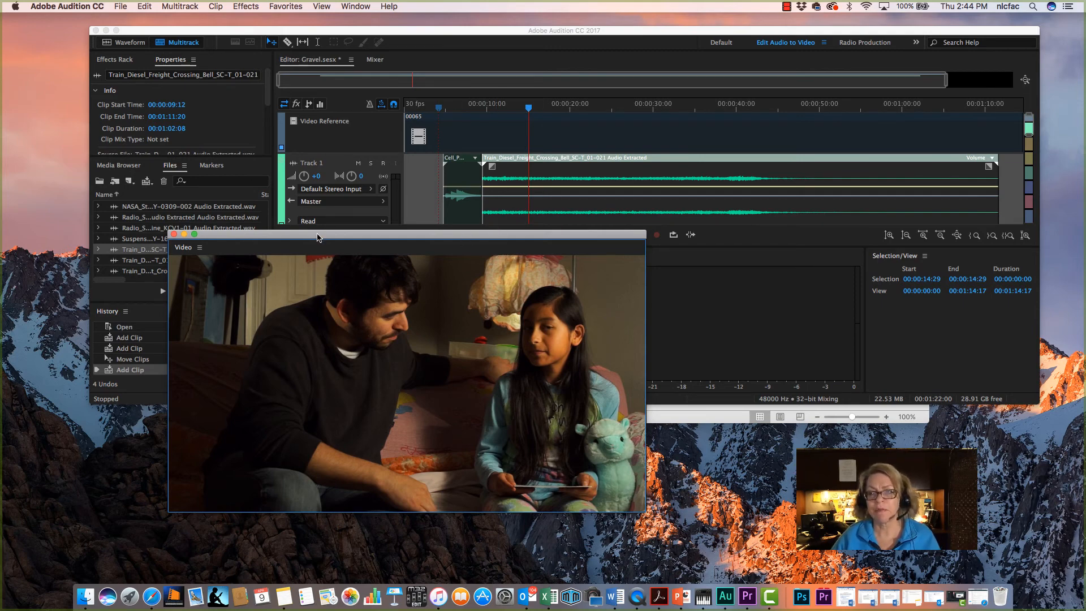
left_click_drag(317, 238, 314, 328)
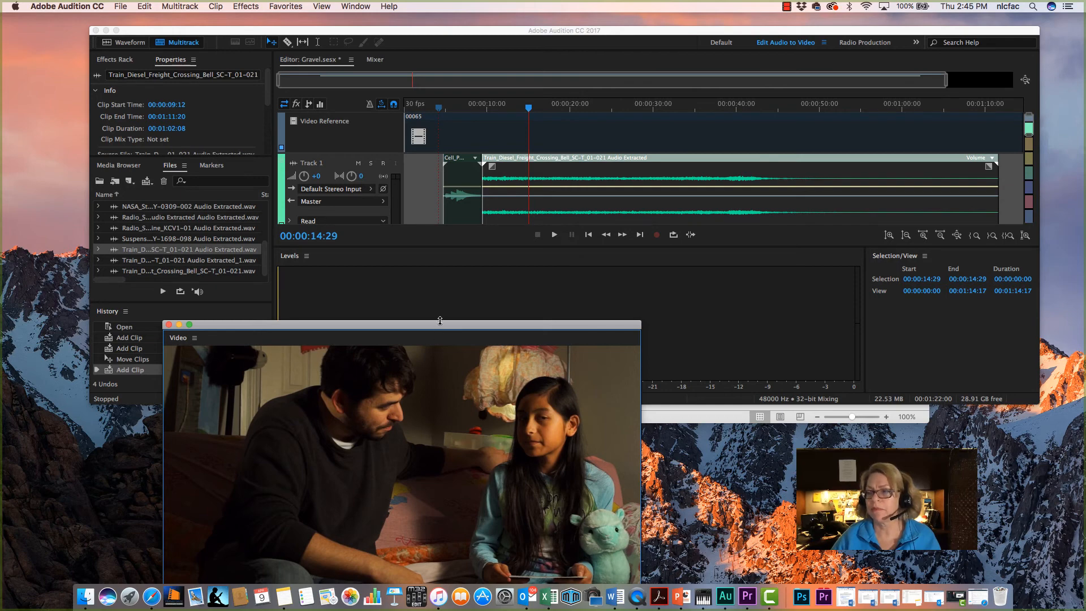
left_click_drag(438, 327, 480, 257)
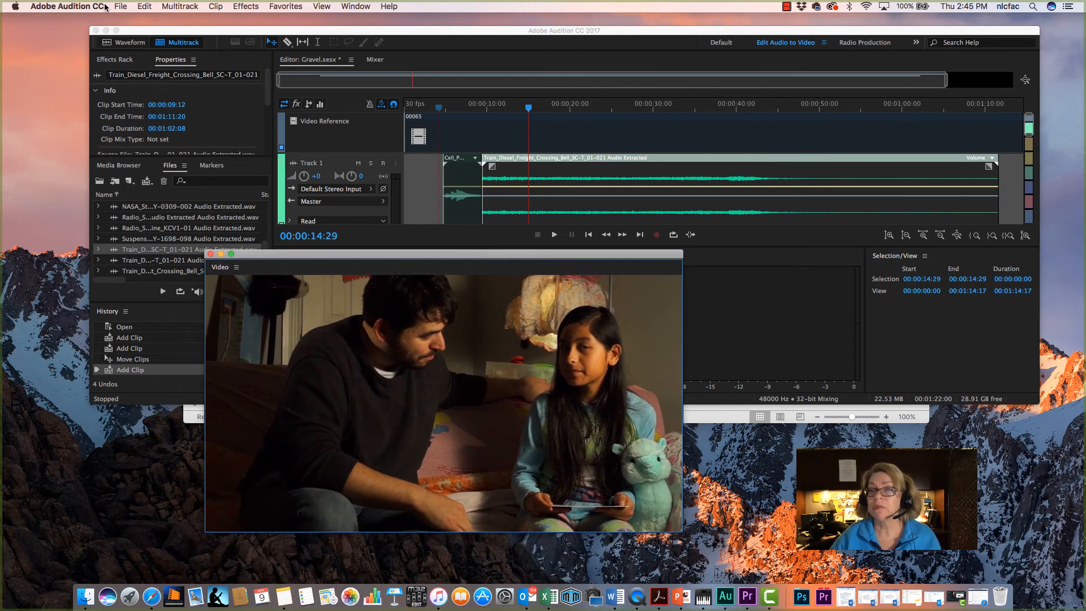
Step: Export a multitrack mixdown of the entire session to the Desktop as Gravel_mixdown.wav in Wave PCM format
left_click(121, 6)
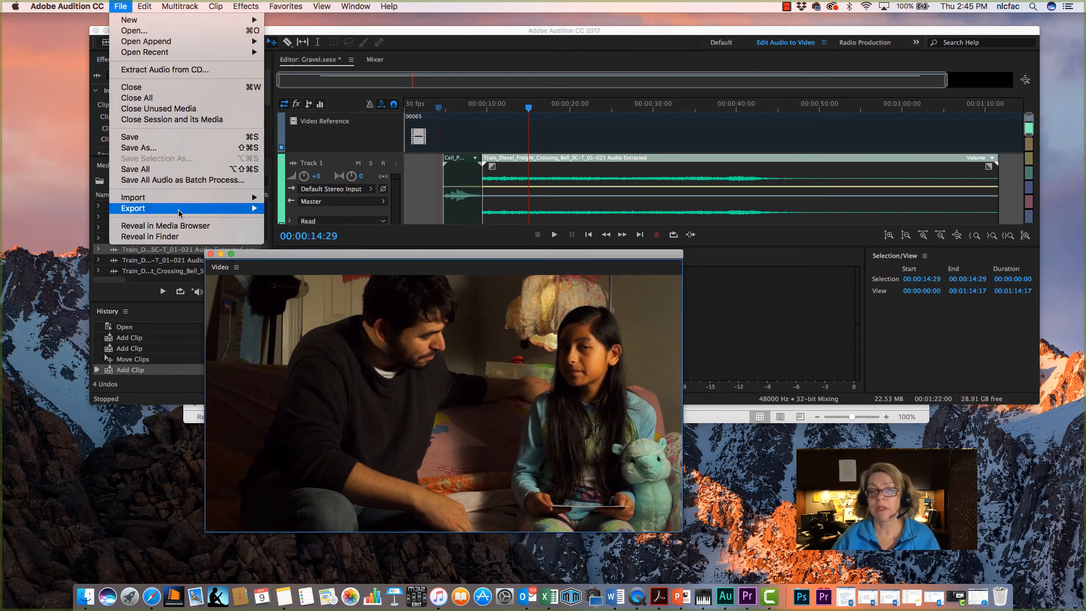
mouse_move(180, 213)
mouse_move(357, 258)
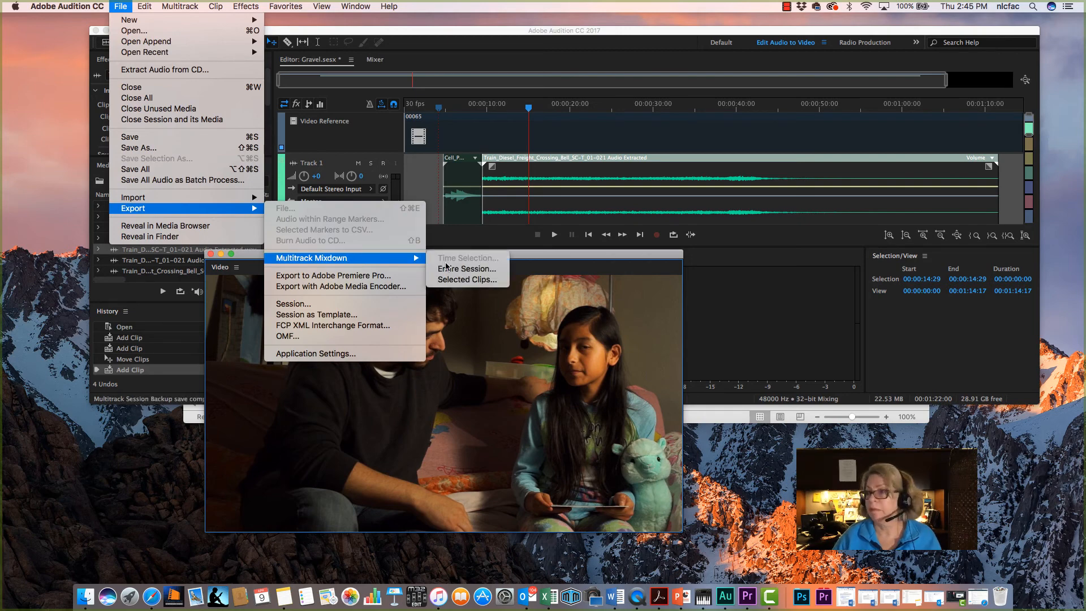
left_click(474, 269)
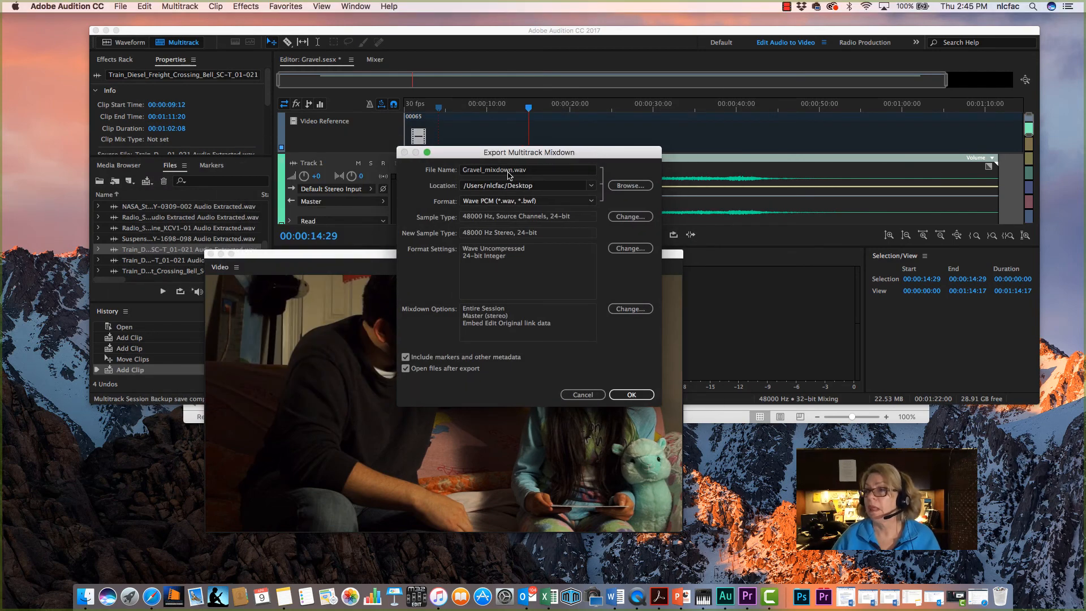
left_click(503, 171)
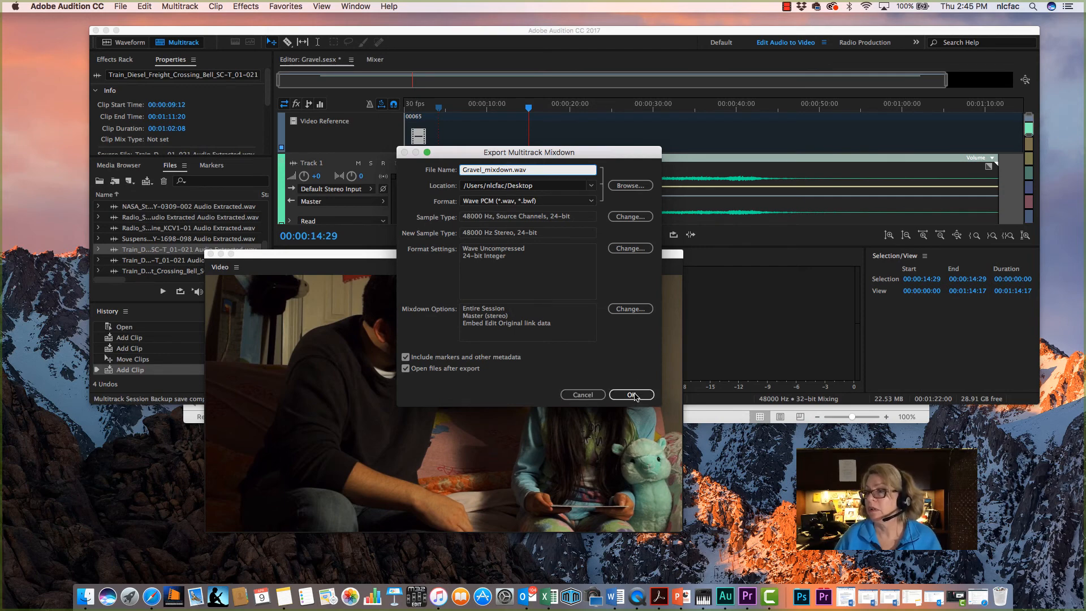
left_click(632, 394)
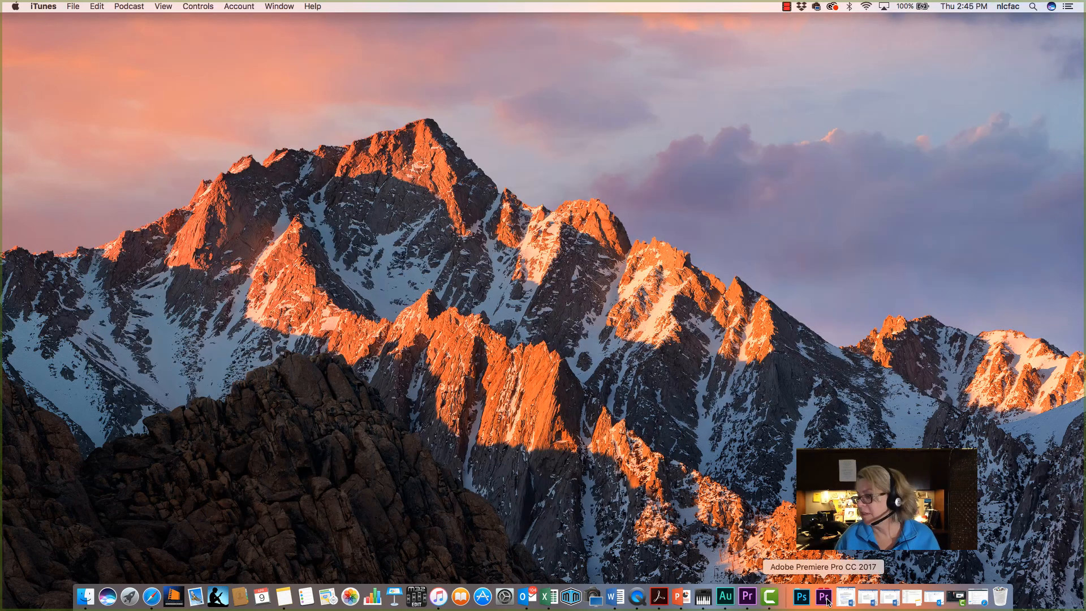
Step: Switch to Premiere Pro and create a new project named test, saving the changes to TCB.prproj
left_click(827, 601)
left_click(745, 599)
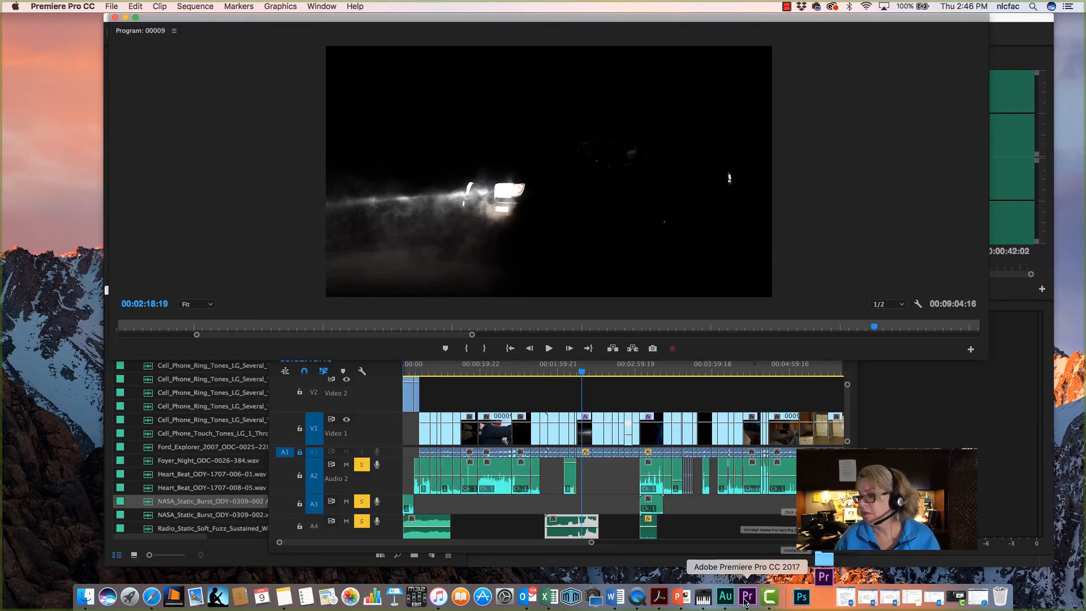
left_click(110, 6)
mouse_move(122, 21)
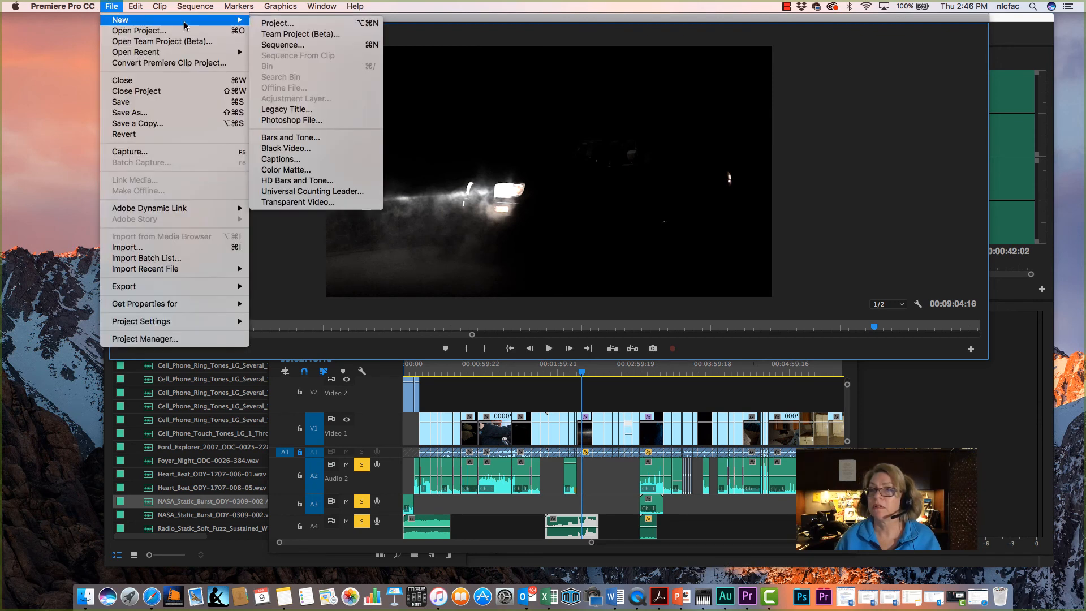
left_click(305, 25)
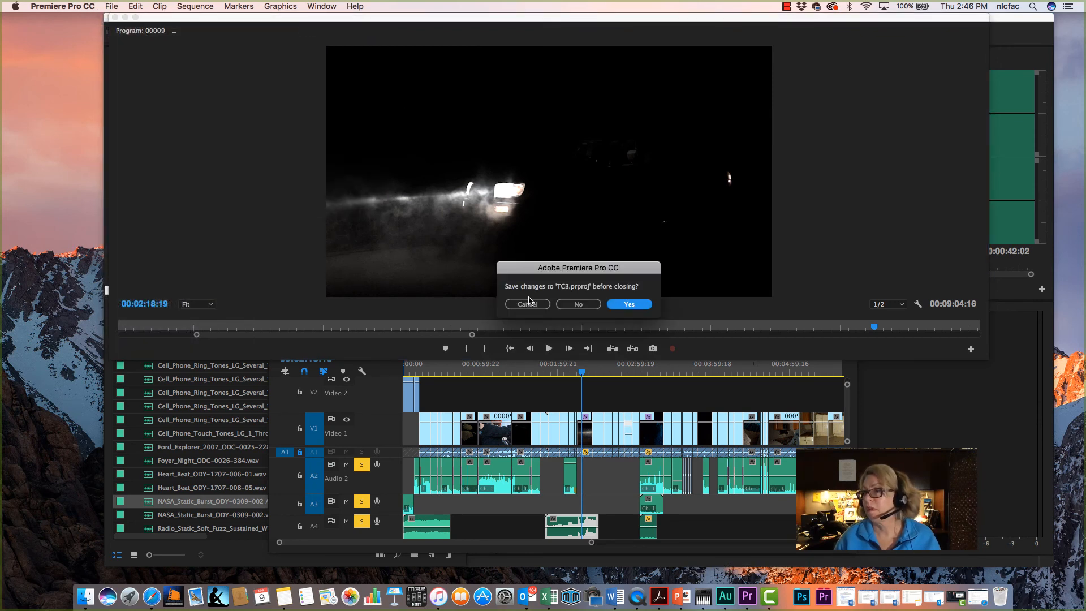
left_click(625, 307)
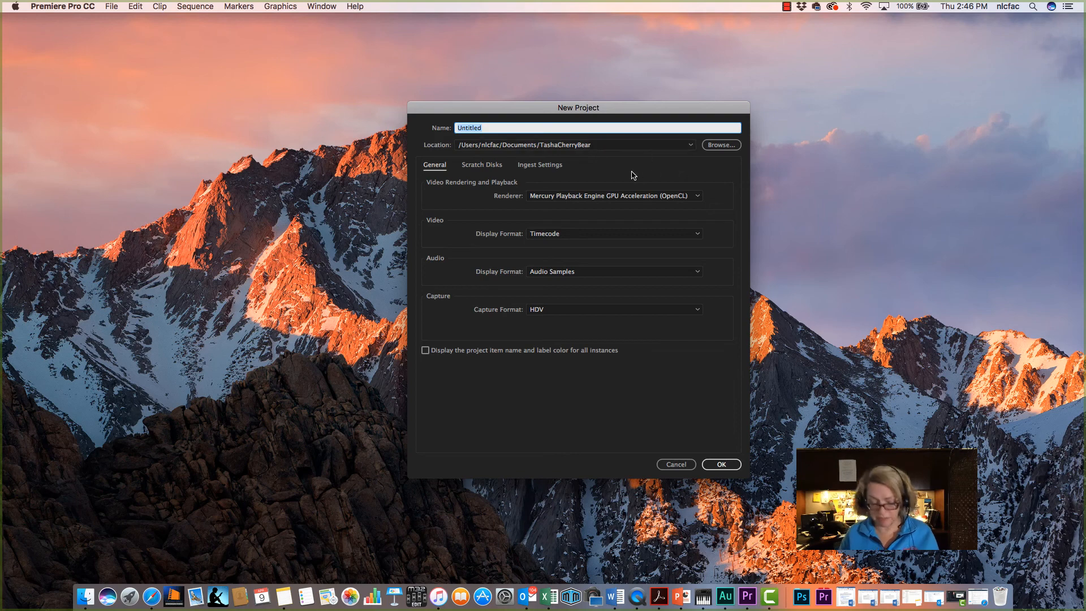
type("test")
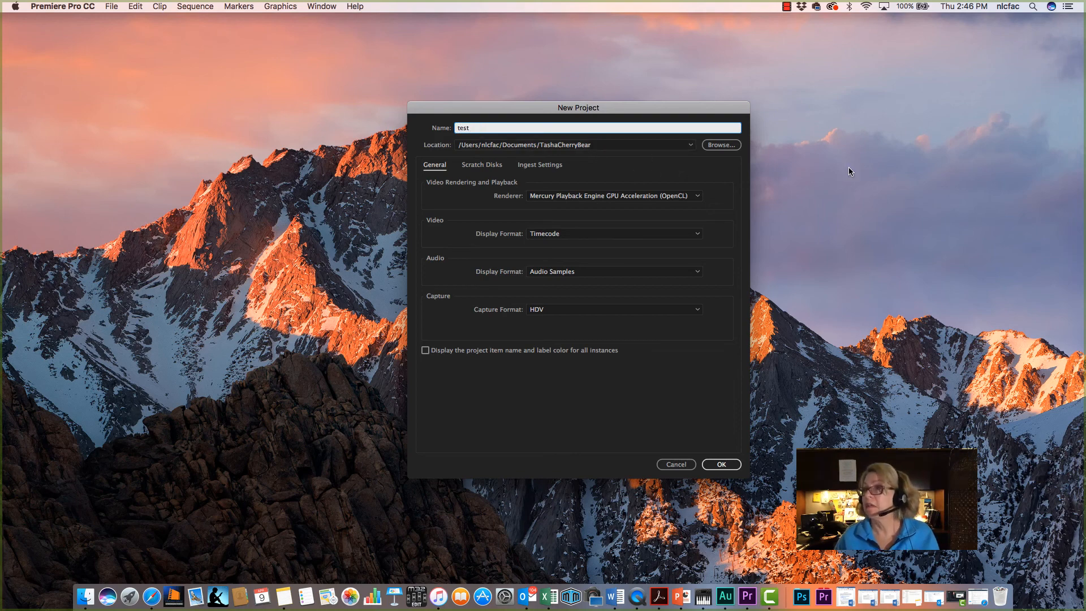
left_click(723, 465)
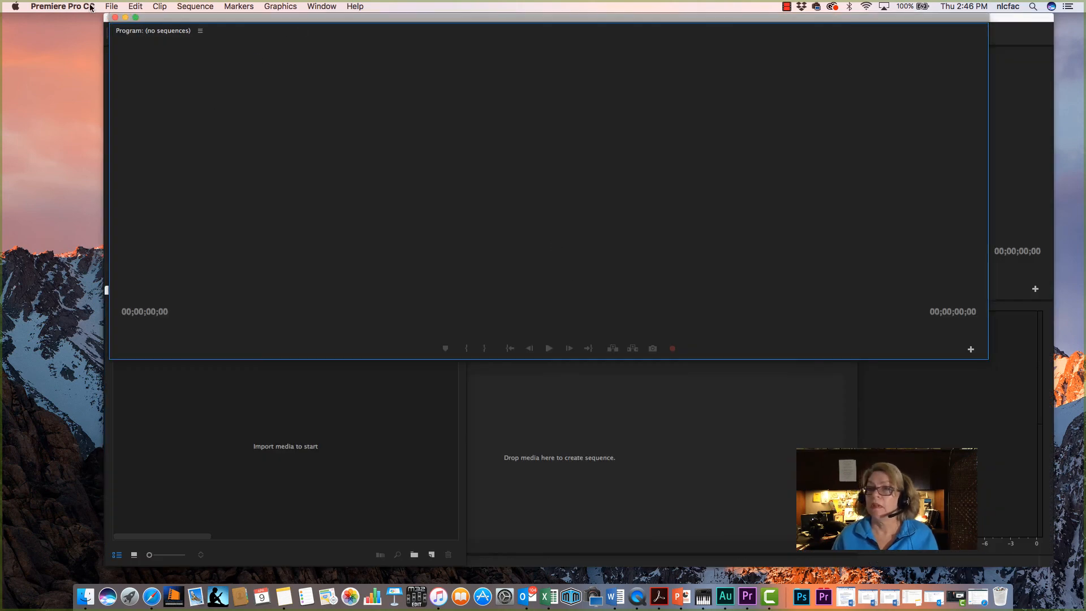
Step: Import Gravel_mixdown.wav from the Desktop into the test project
left_click(113, 7)
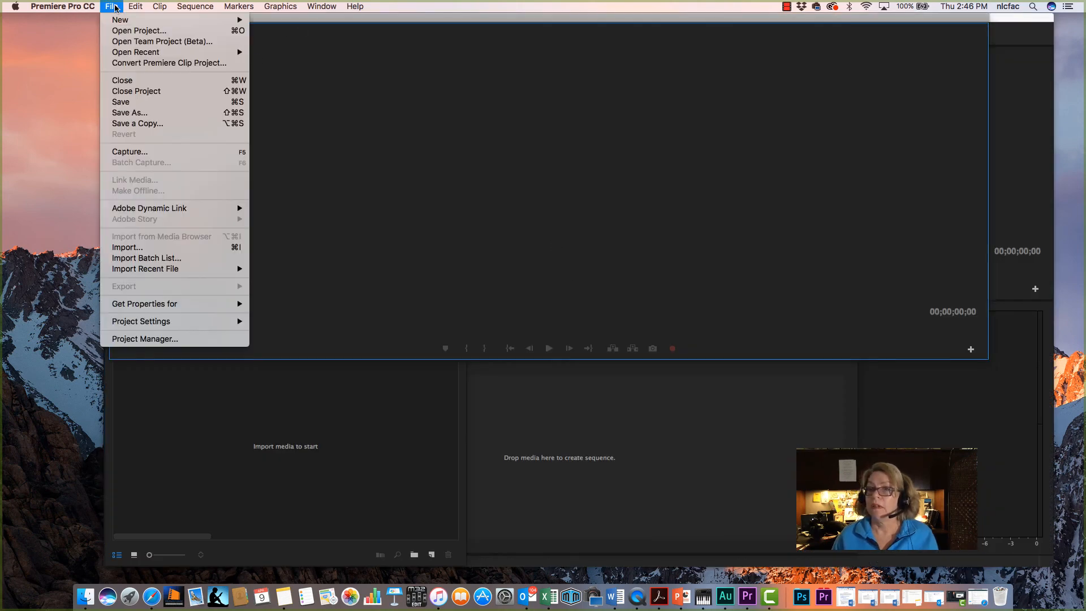
left_click(186, 251)
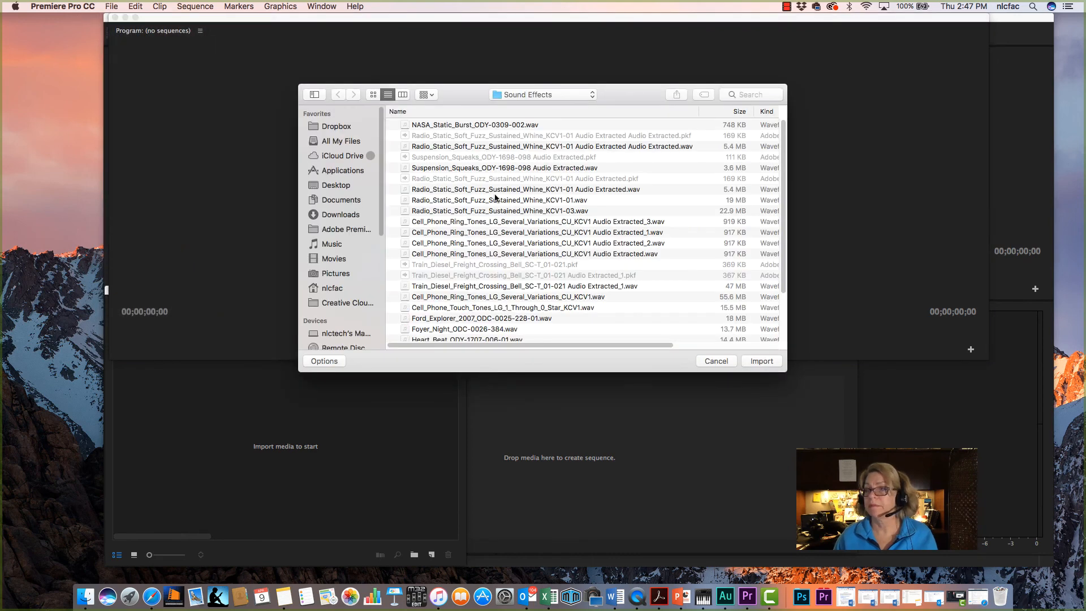
scroll(343, 196, "down", 1)
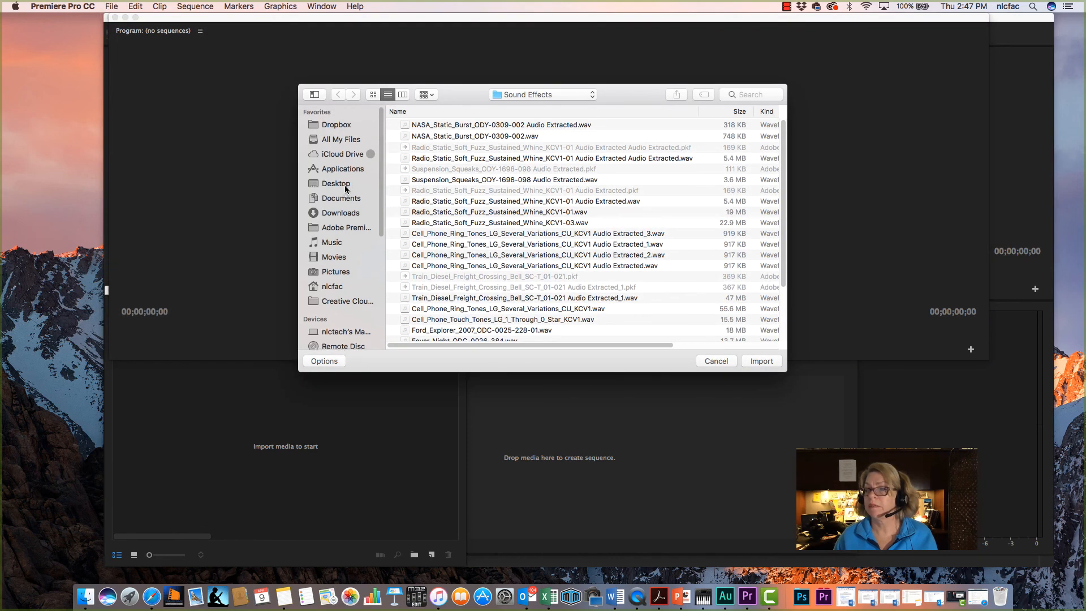
left_click(345, 188)
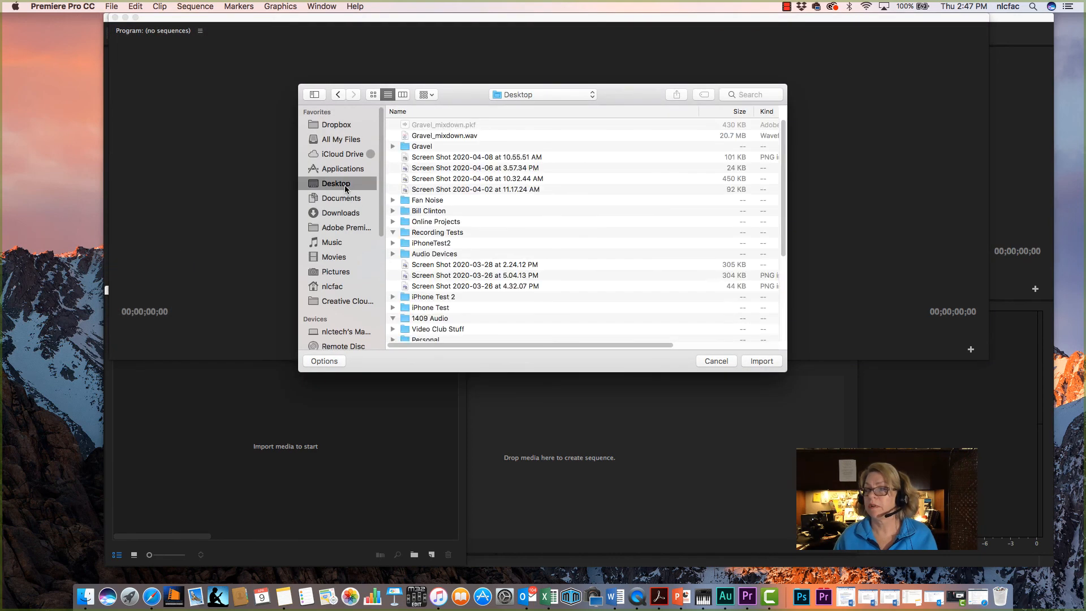
left_click(471, 136)
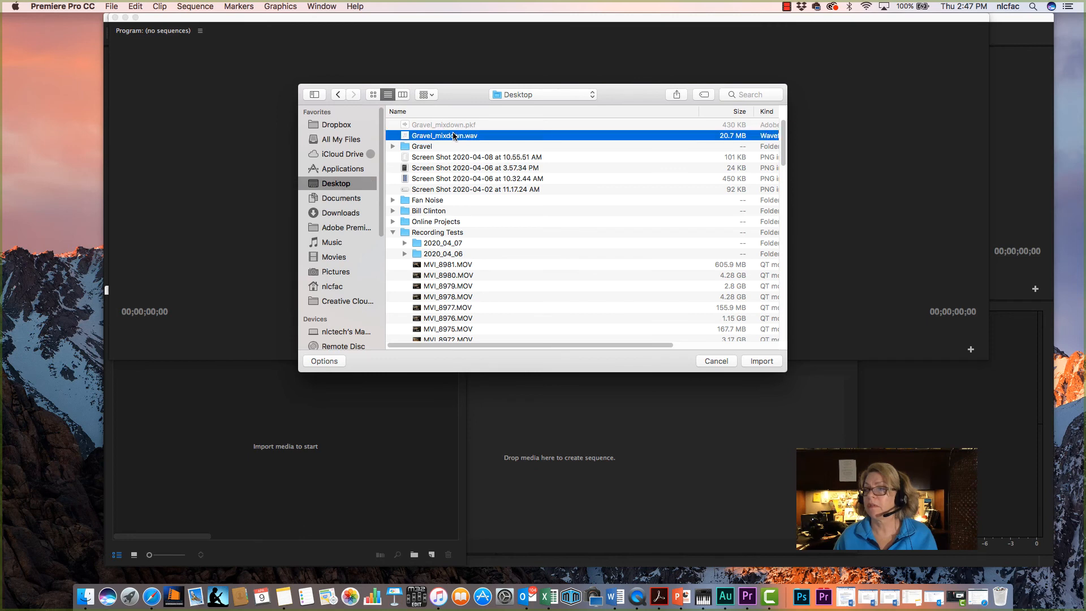
left_click(762, 362)
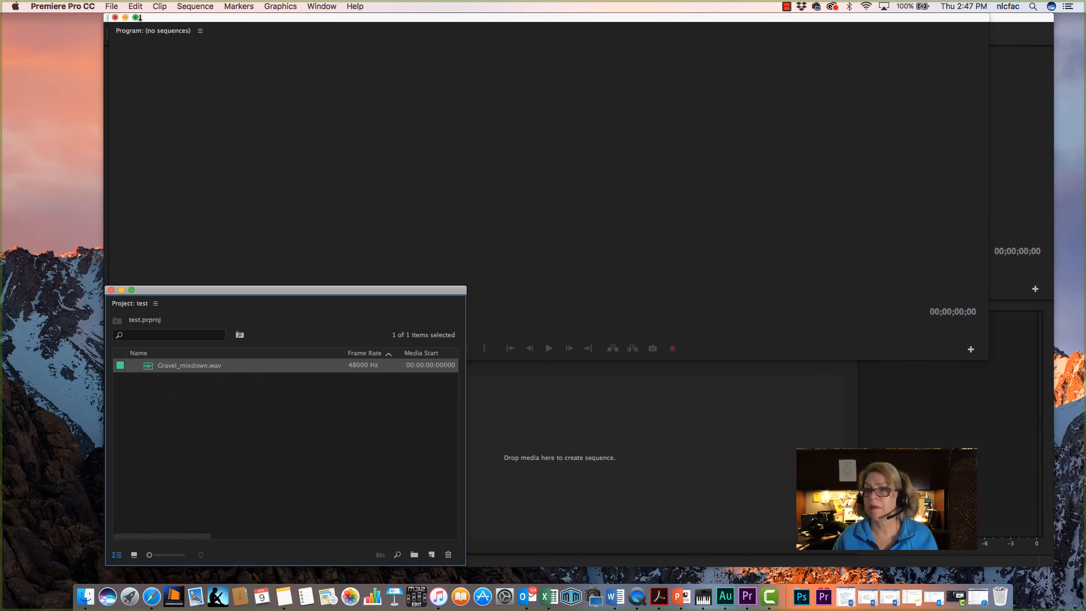
Step: Import the video 00084.mp4 from the Day 2 folder inside TCB Video Files in the home folder
left_click(113, 7)
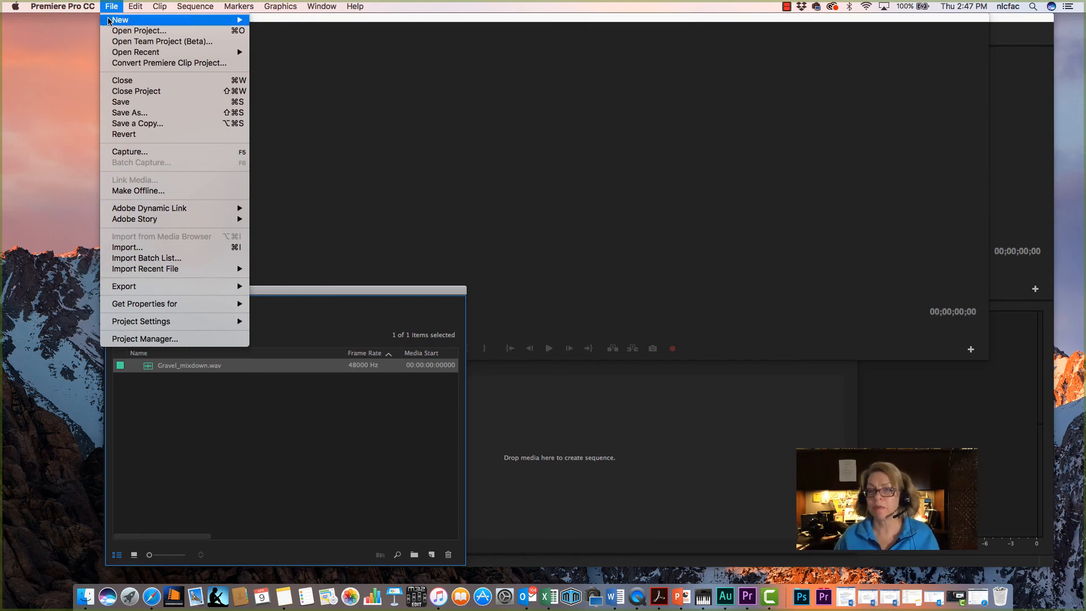
left_click(160, 252)
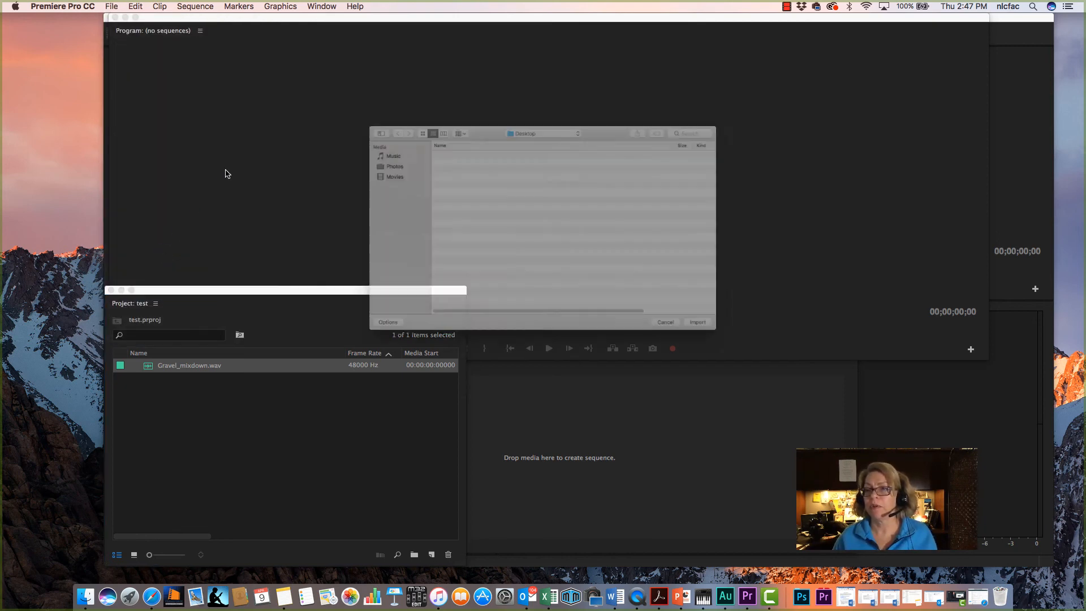
key("super+shift+h")
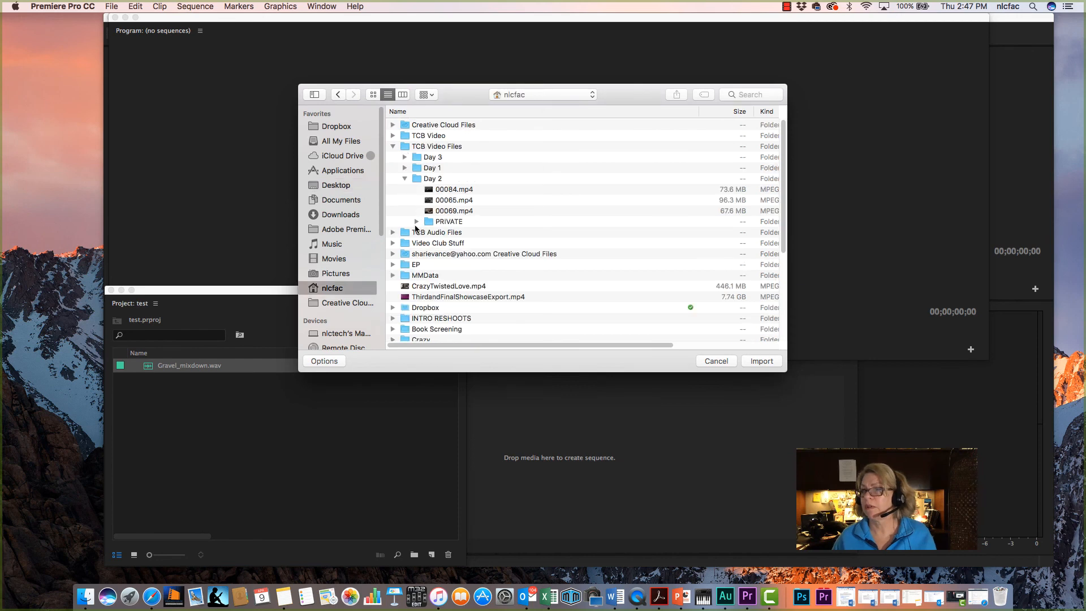
left_click(461, 191)
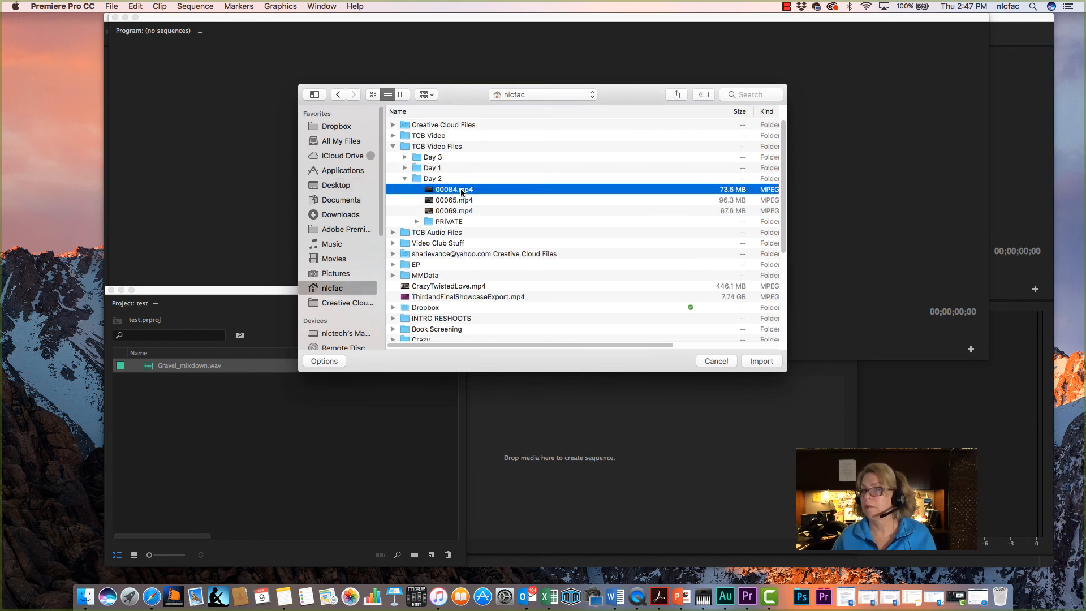
left_click(769, 361)
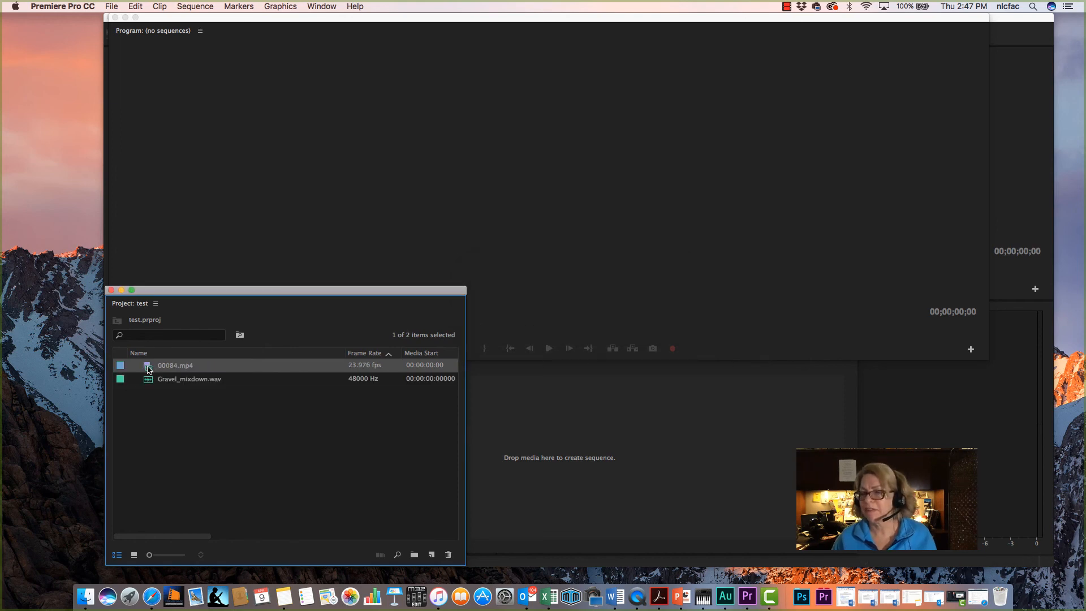
Step: Create a sequence from 00084.mp4 and place Gravel_mixdown.wav on track A2, aligned with the start of the video
left_click_drag(596, 458, 596, 457)
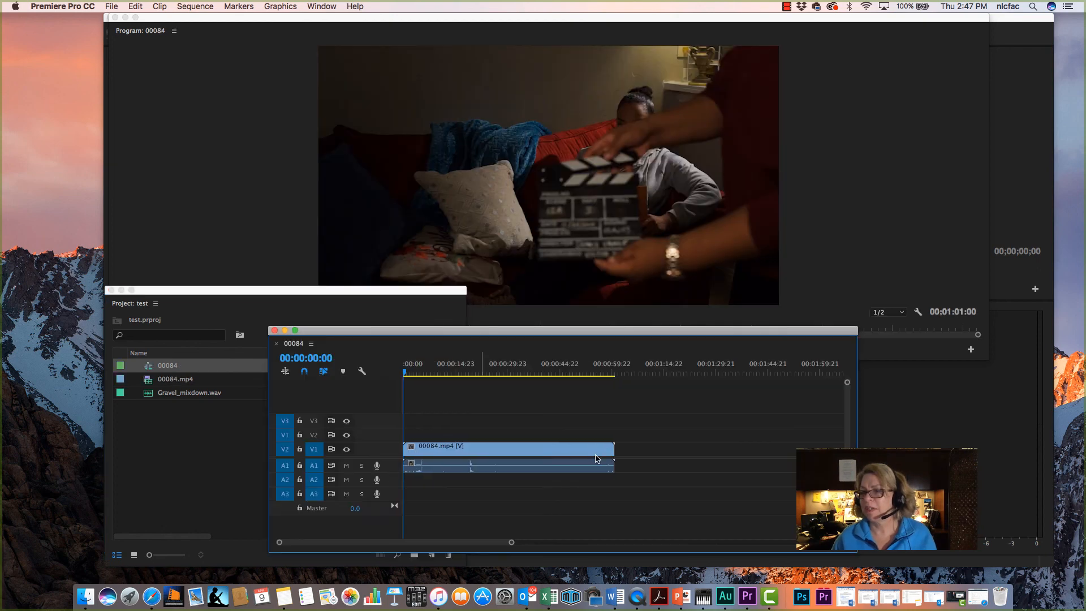
left_click(150, 396)
left_click_drag(150, 396, 465, 478)
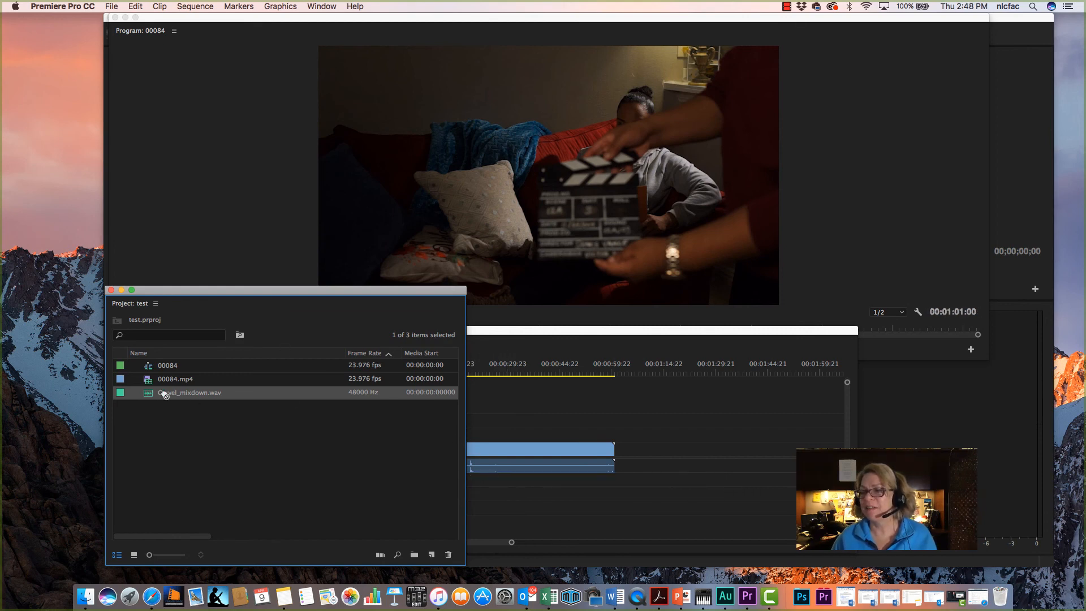
left_click_drag(160, 394, 513, 486)
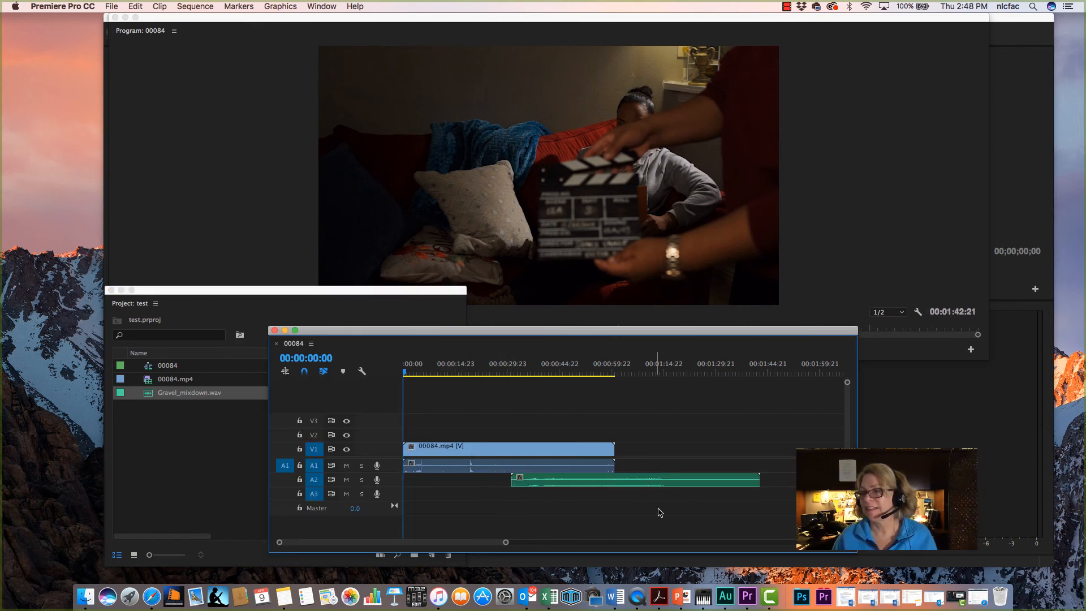
left_click_drag(645, 482, 528, 485)
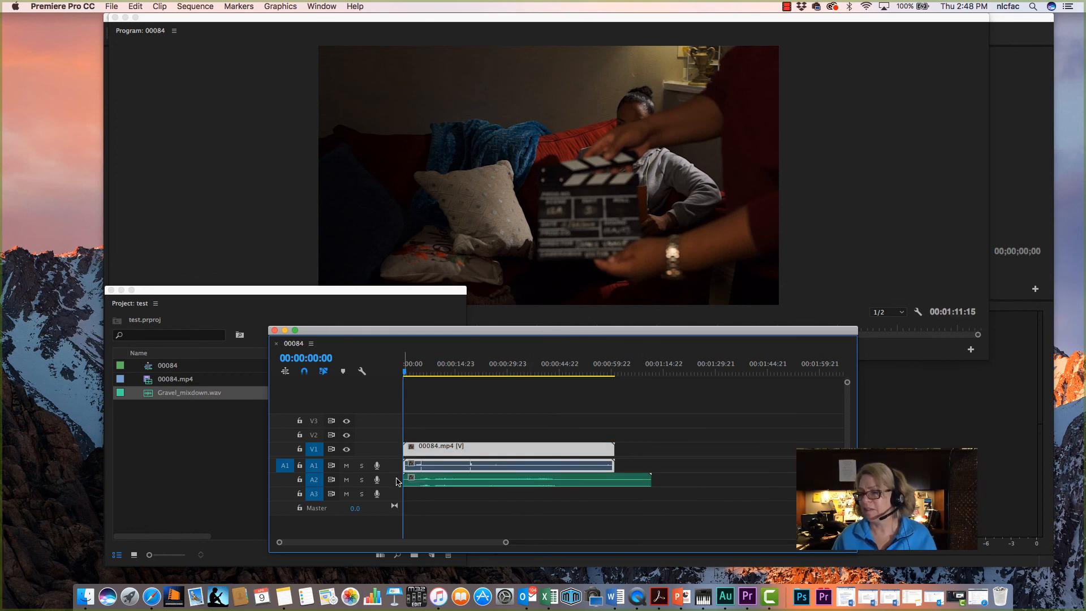
Step: Mute track A1 and trim the end of the mixdown clip on A2 to match the end of the video
left_click(346, 465)
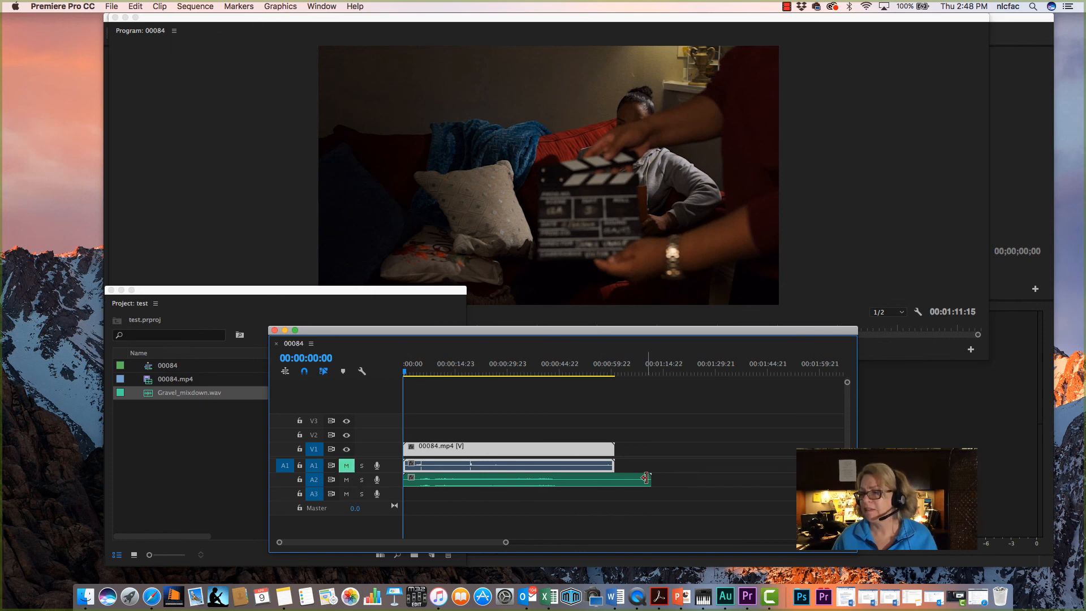
left_click_drag(649, 479, 613, 475)
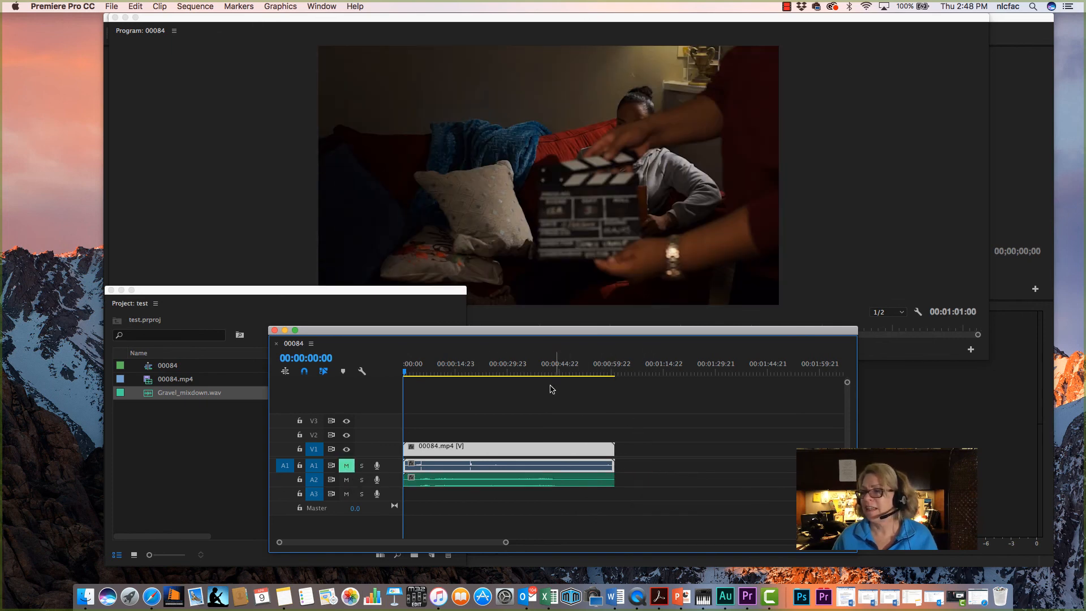
Step: Set the Out point of sequence 00084 at the end of the clips, at 00:01:01:00
left_click(614, 373)
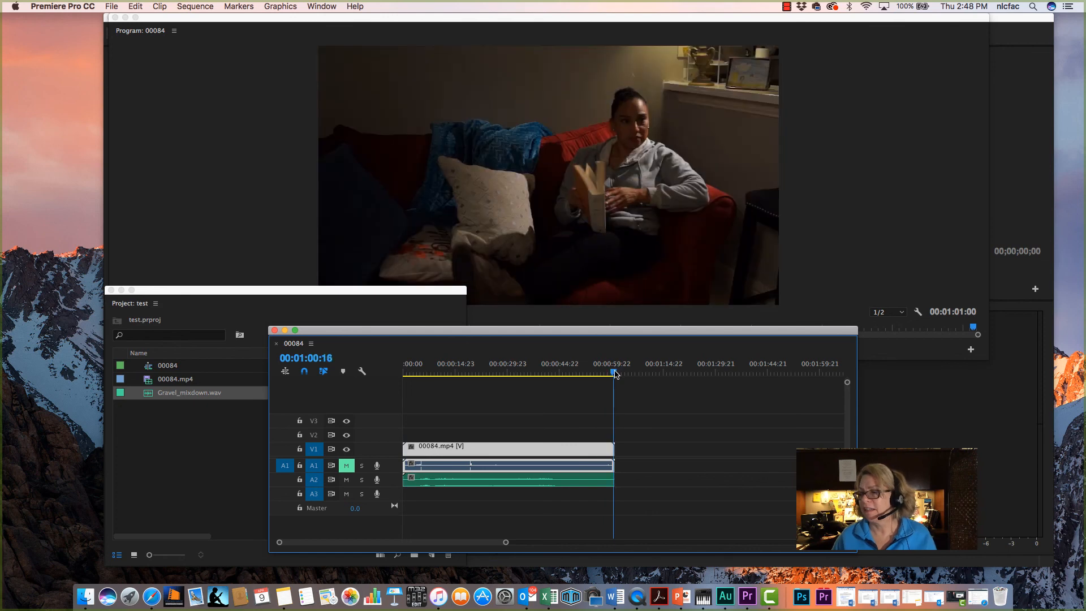
key("o")
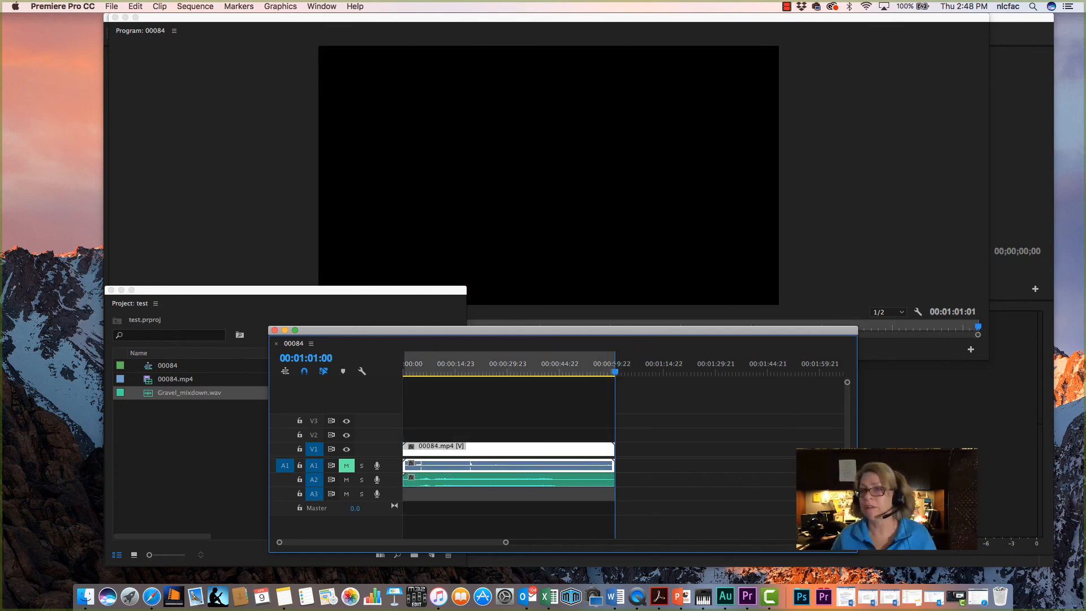
Step: Try naming the sequence's media export RTVB1409, and leave the export settings without exporting
left_click(103, 5)
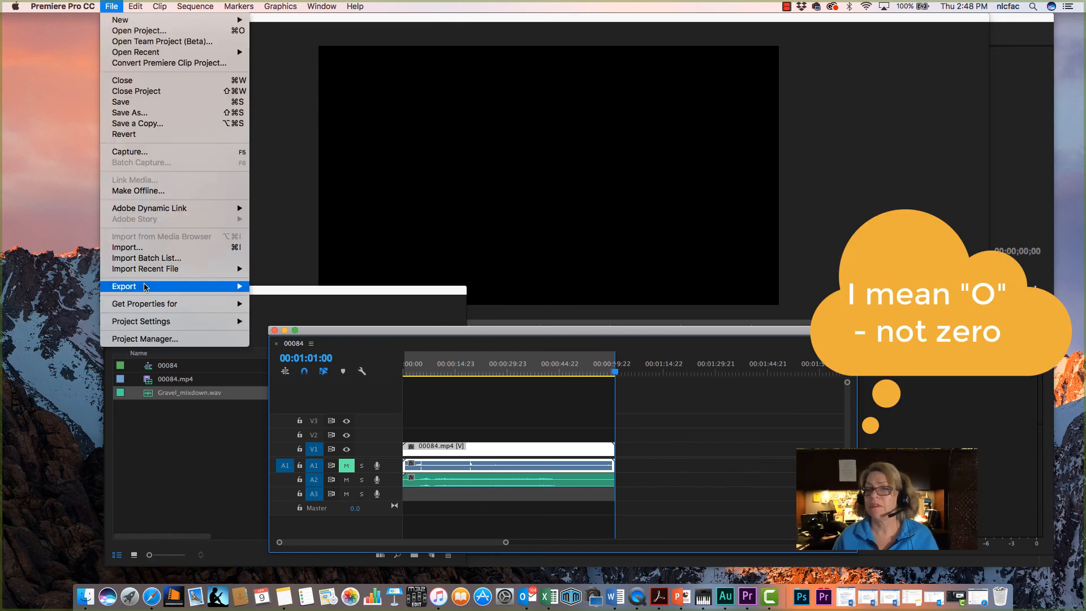
mouse_move(187, 286)
left_click(318, 287)
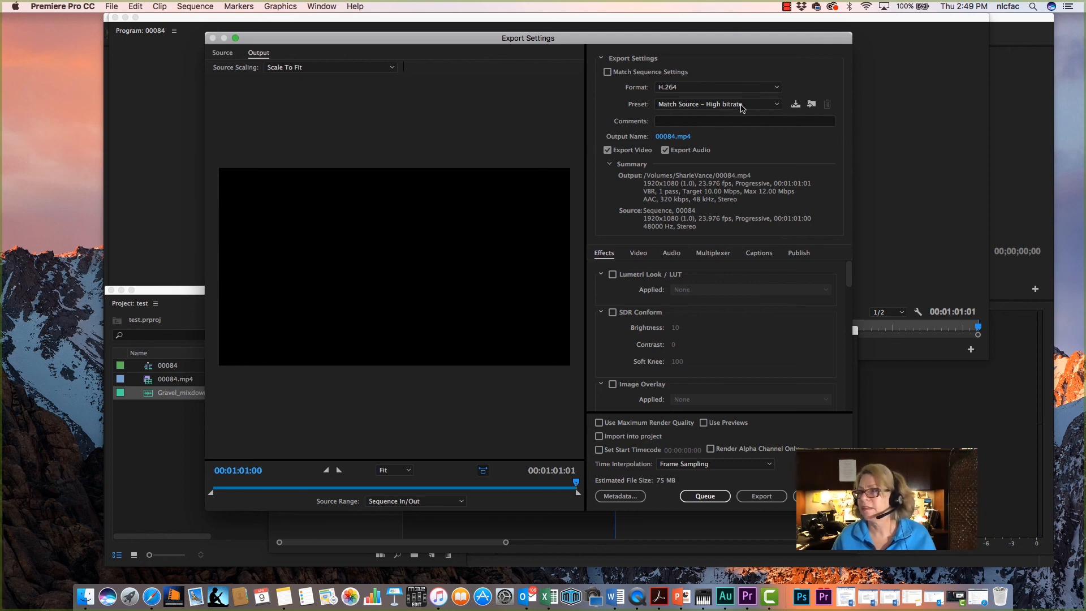
left_click(672, 139)
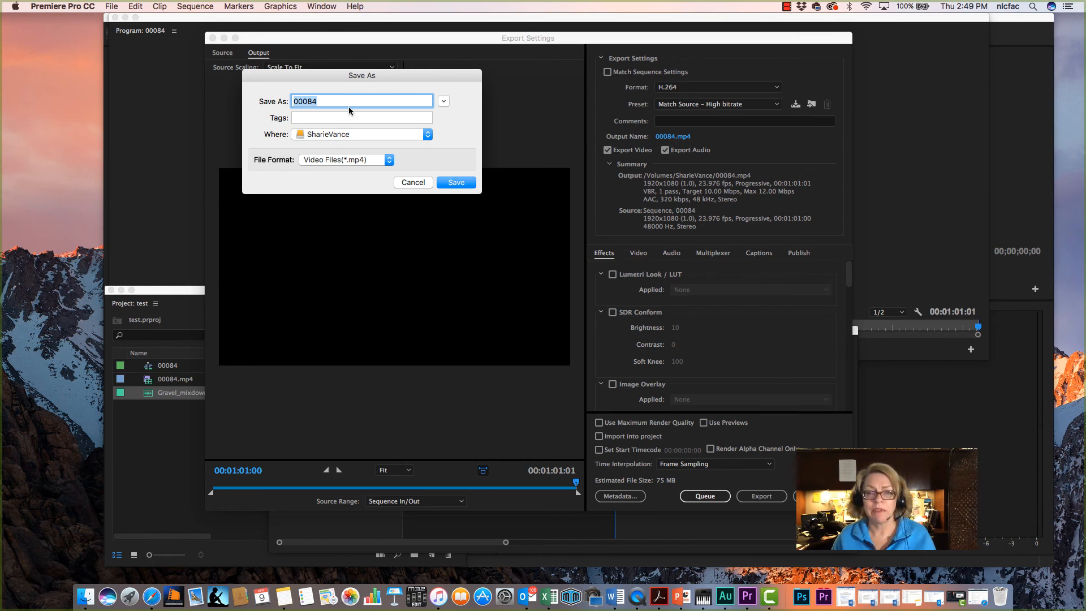
type("RTVB")
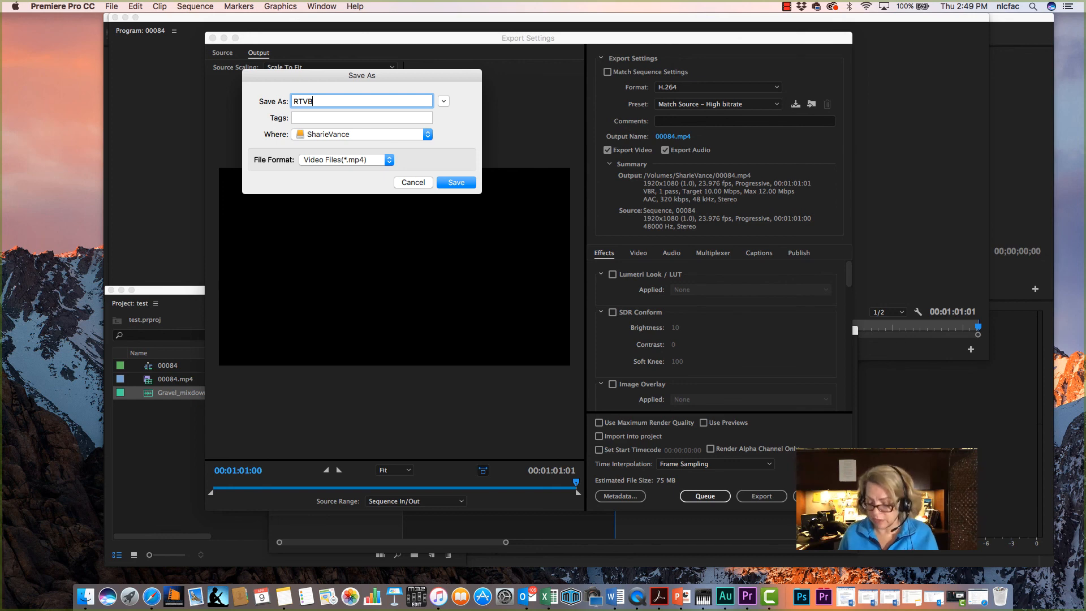
type("1409")
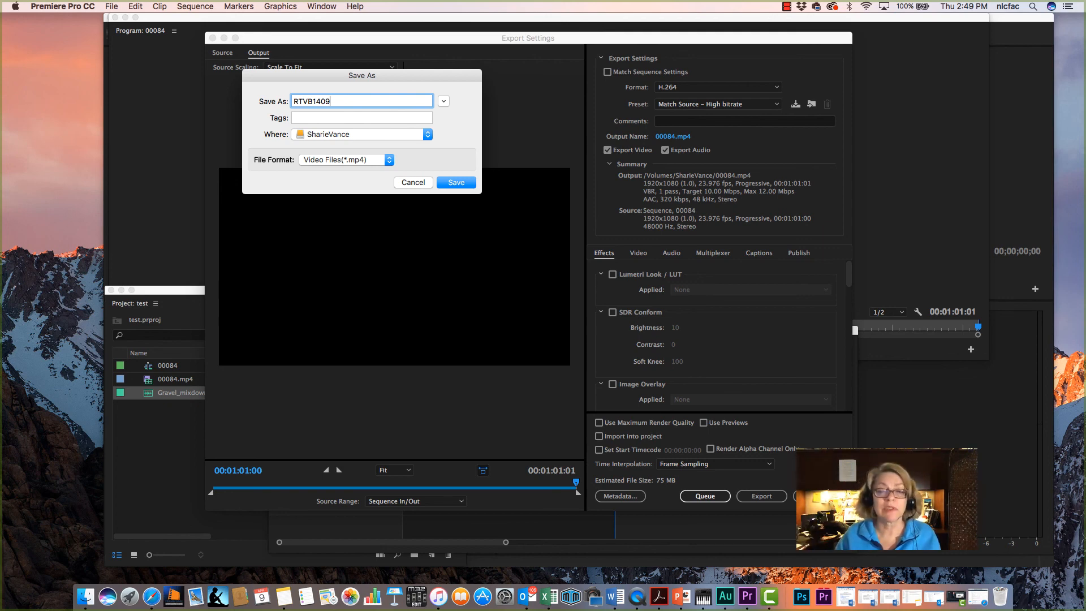
left_click(413, 183)
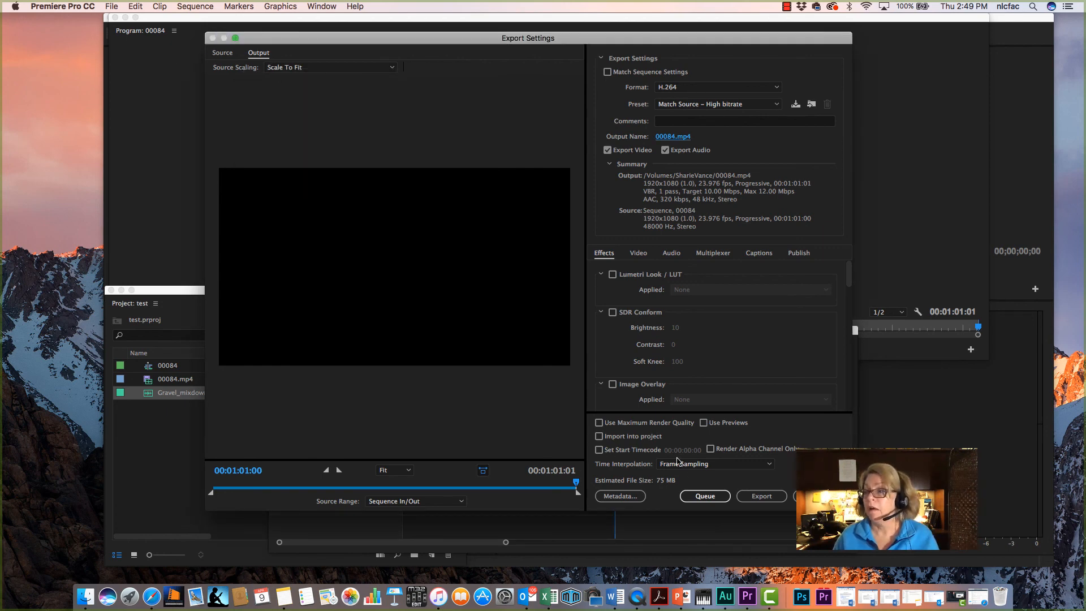
left_click(796, 496)
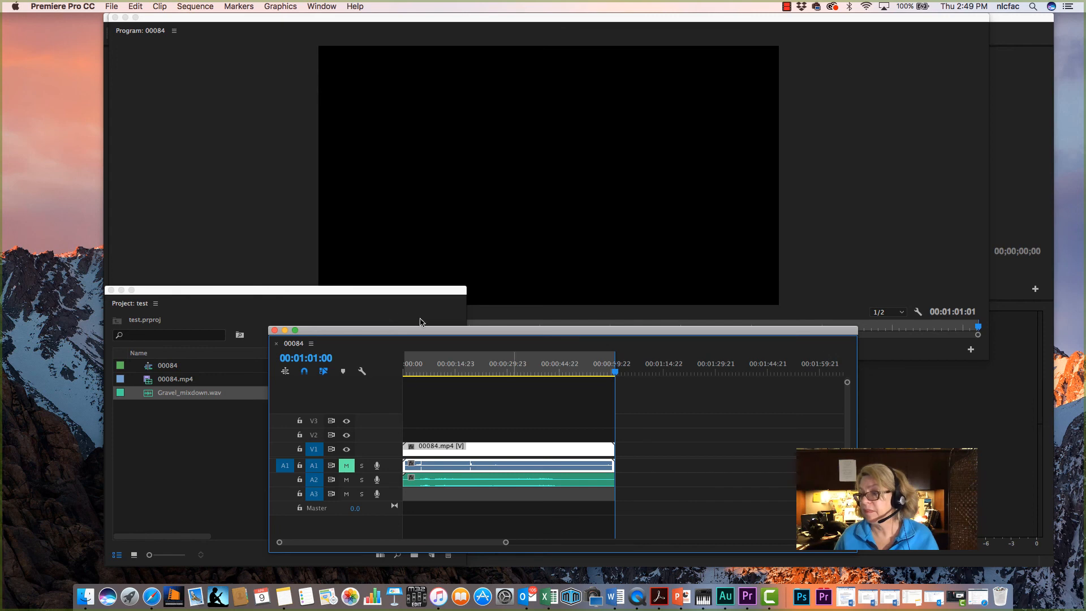
Step: Deselect the timeline clips, then move the floating timeline window higher on the desktop and make it slightly taller
left_click(630, 413)
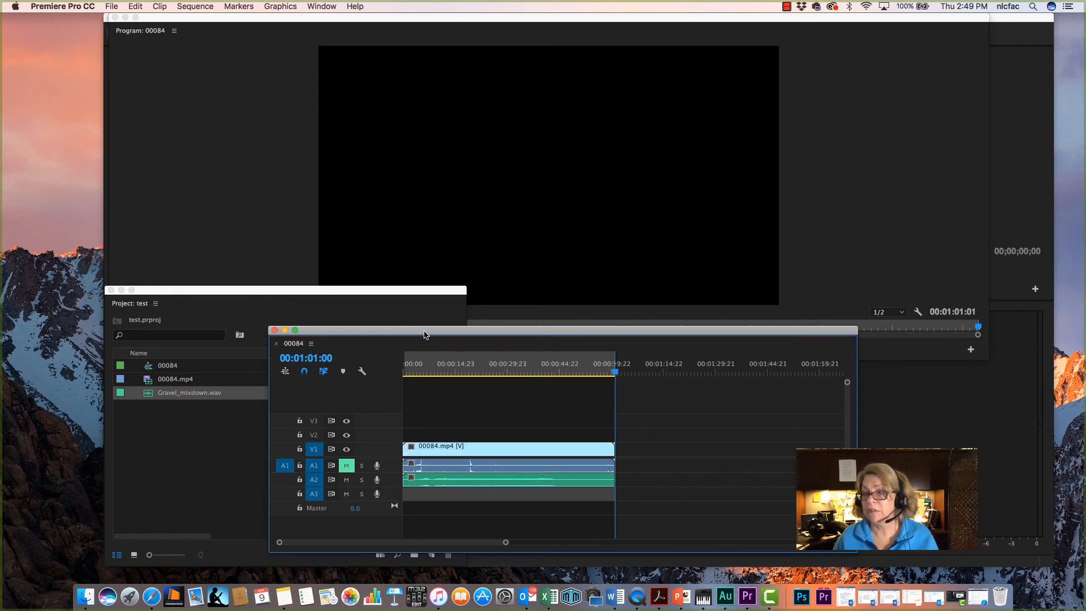
left_click_drag(424, 334, 408, 274)
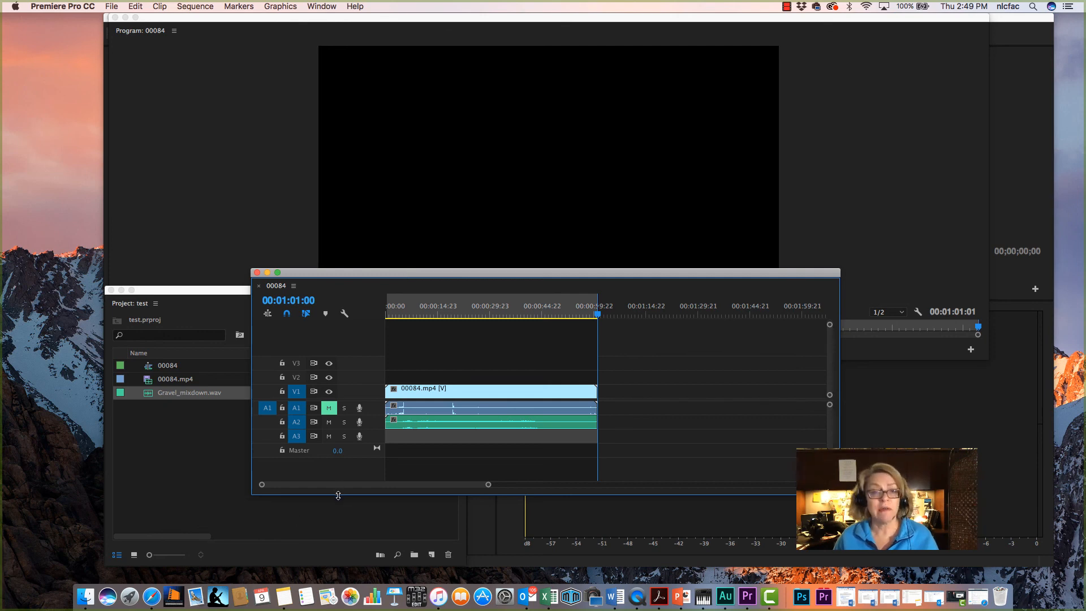
left_click_drag(338, 495, 338, 517)
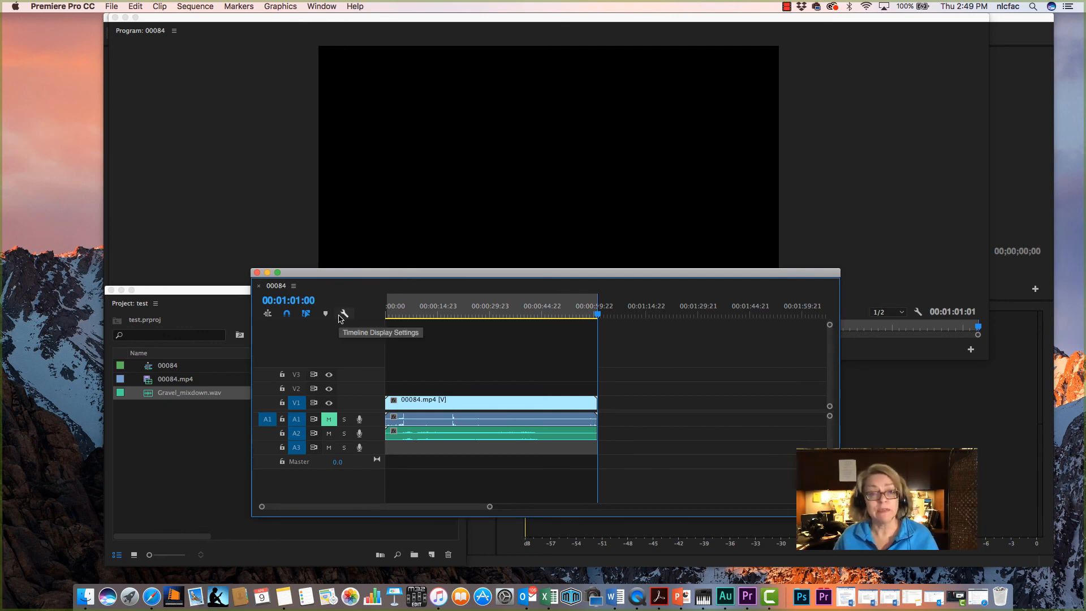